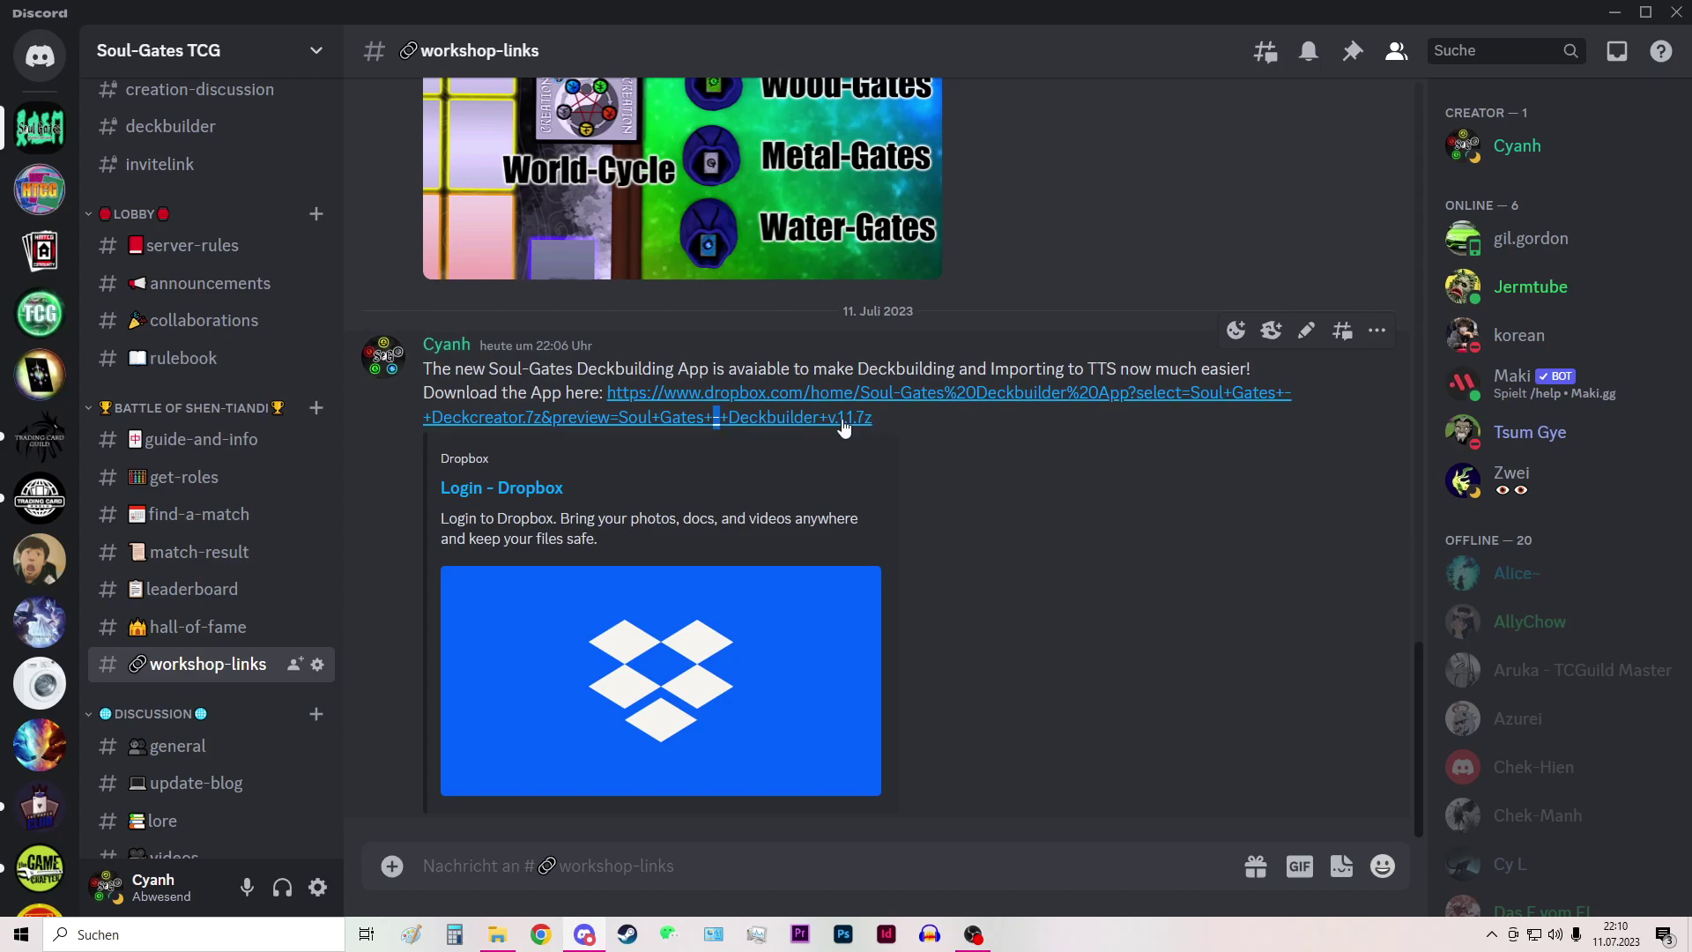
Step: Download the Soul Gates - Deckbuilder v.1.1.7z archive via the Dropbox link from Discord
{"action": "left_click", "coordinate": [780, 424]}
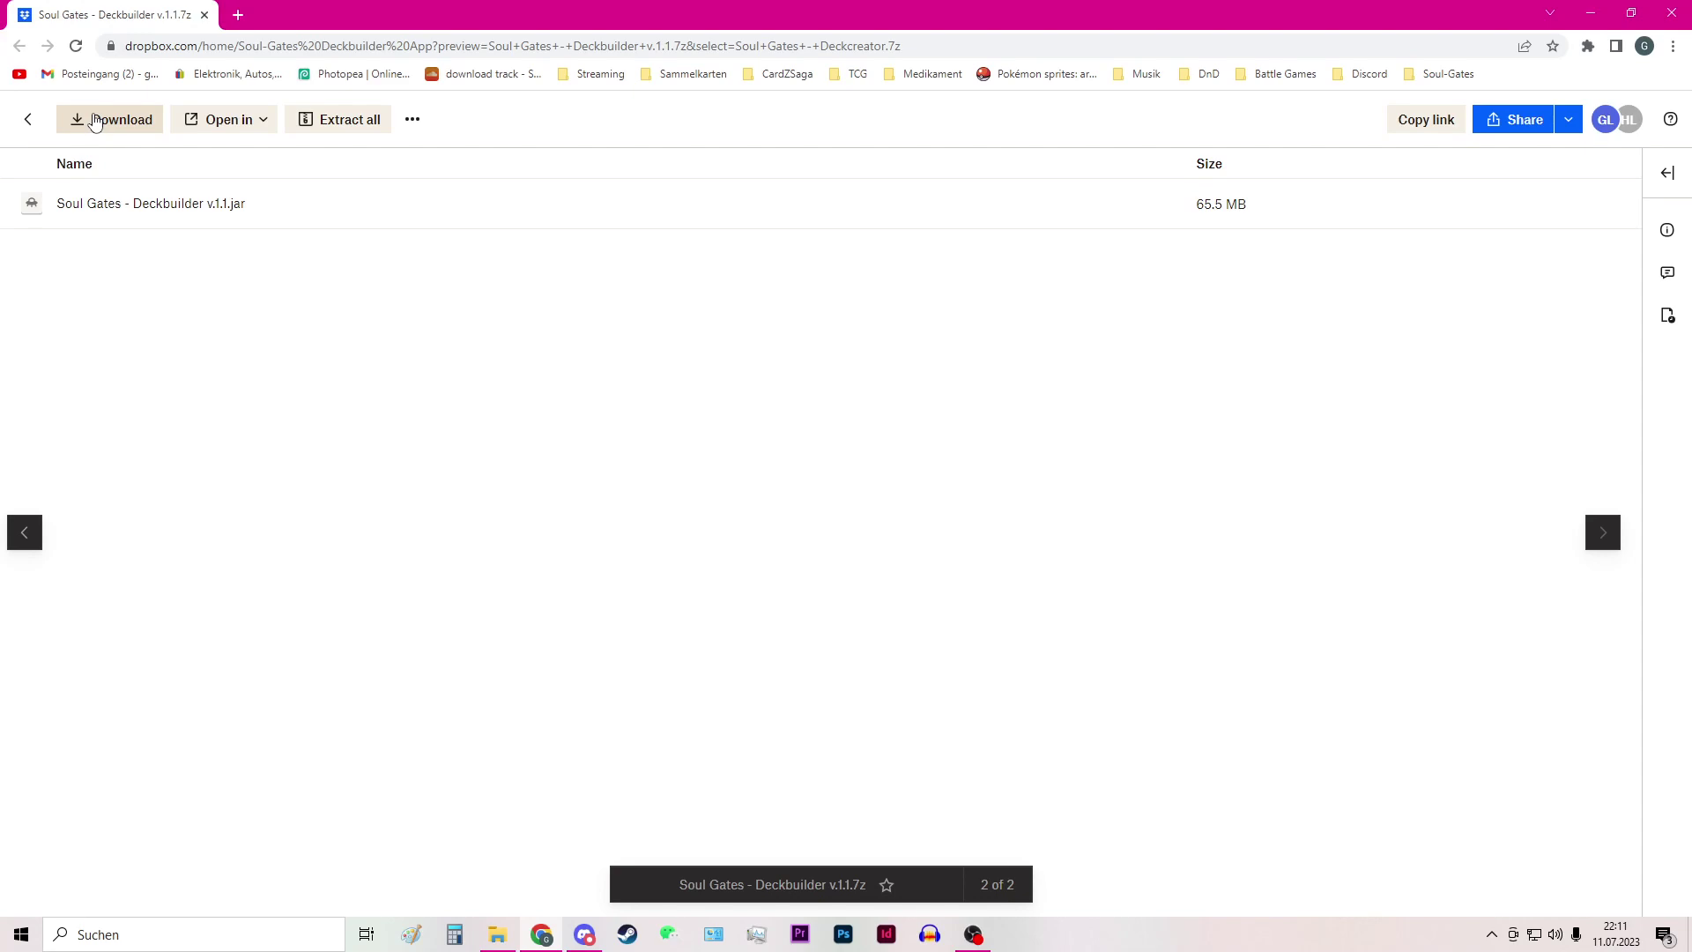
{"action": "left_click", "coordinate": [95, 121]}
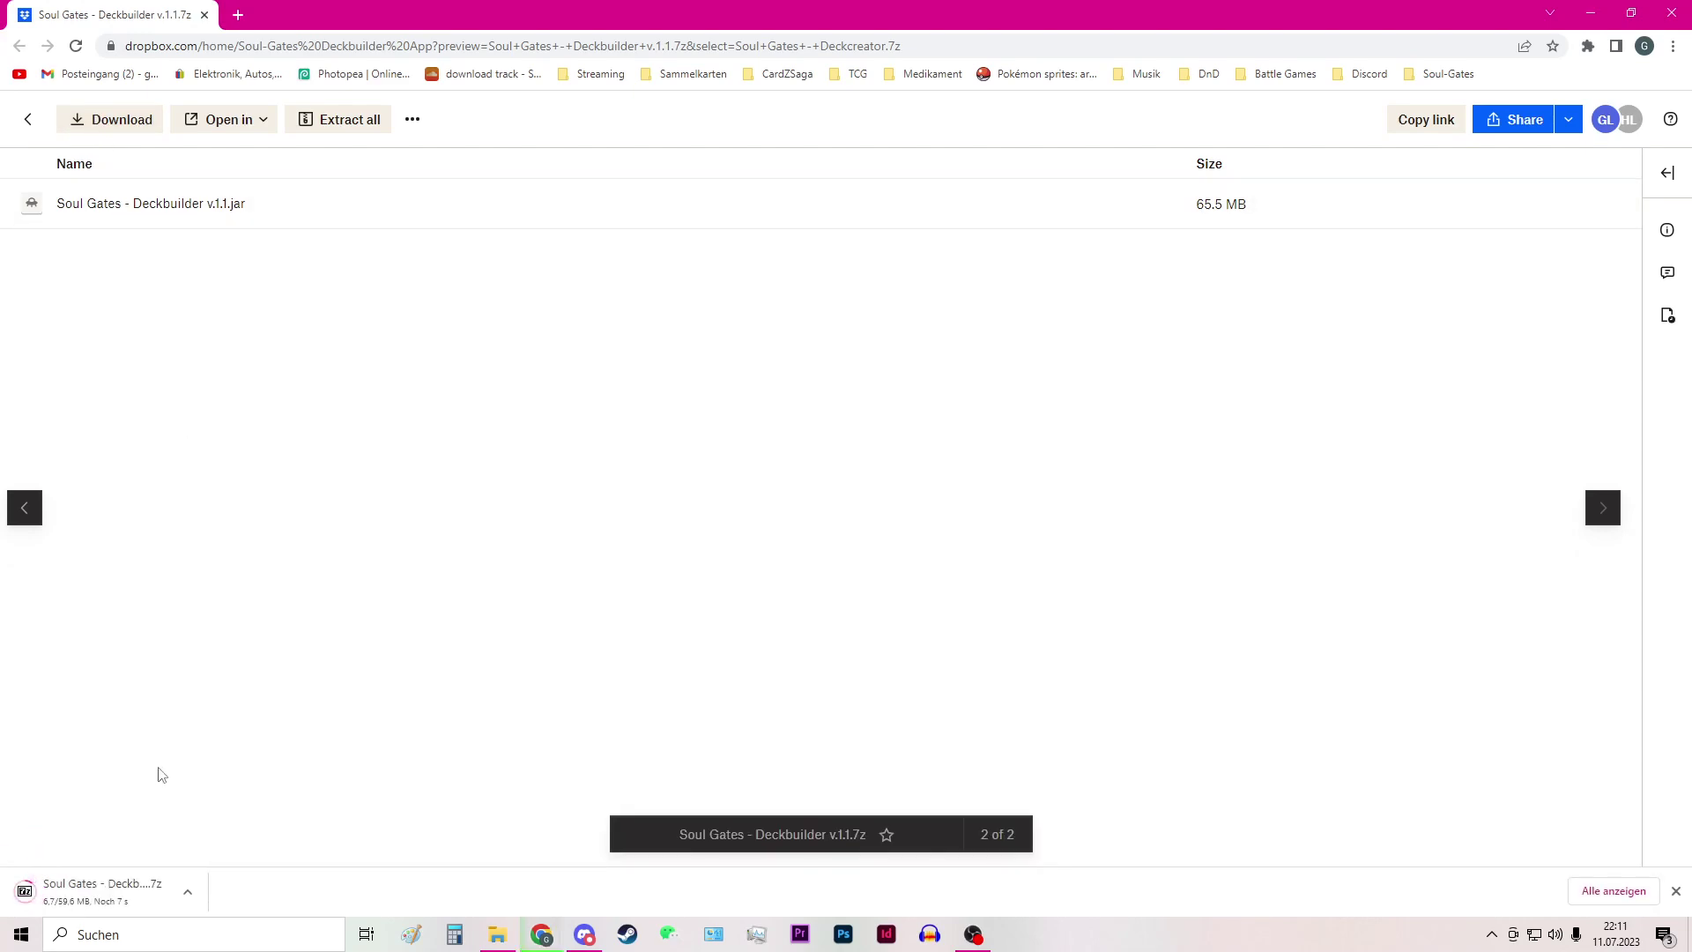
{"action": "left_click", "coordinate": [188, 894]}
Step: Extract Soul Gates - Deckbuilder v.1.1.7z into Downloads with 7-Zip's 'Hier entpacken'
{"action": "left_click", "coordinate": [250, 831]}
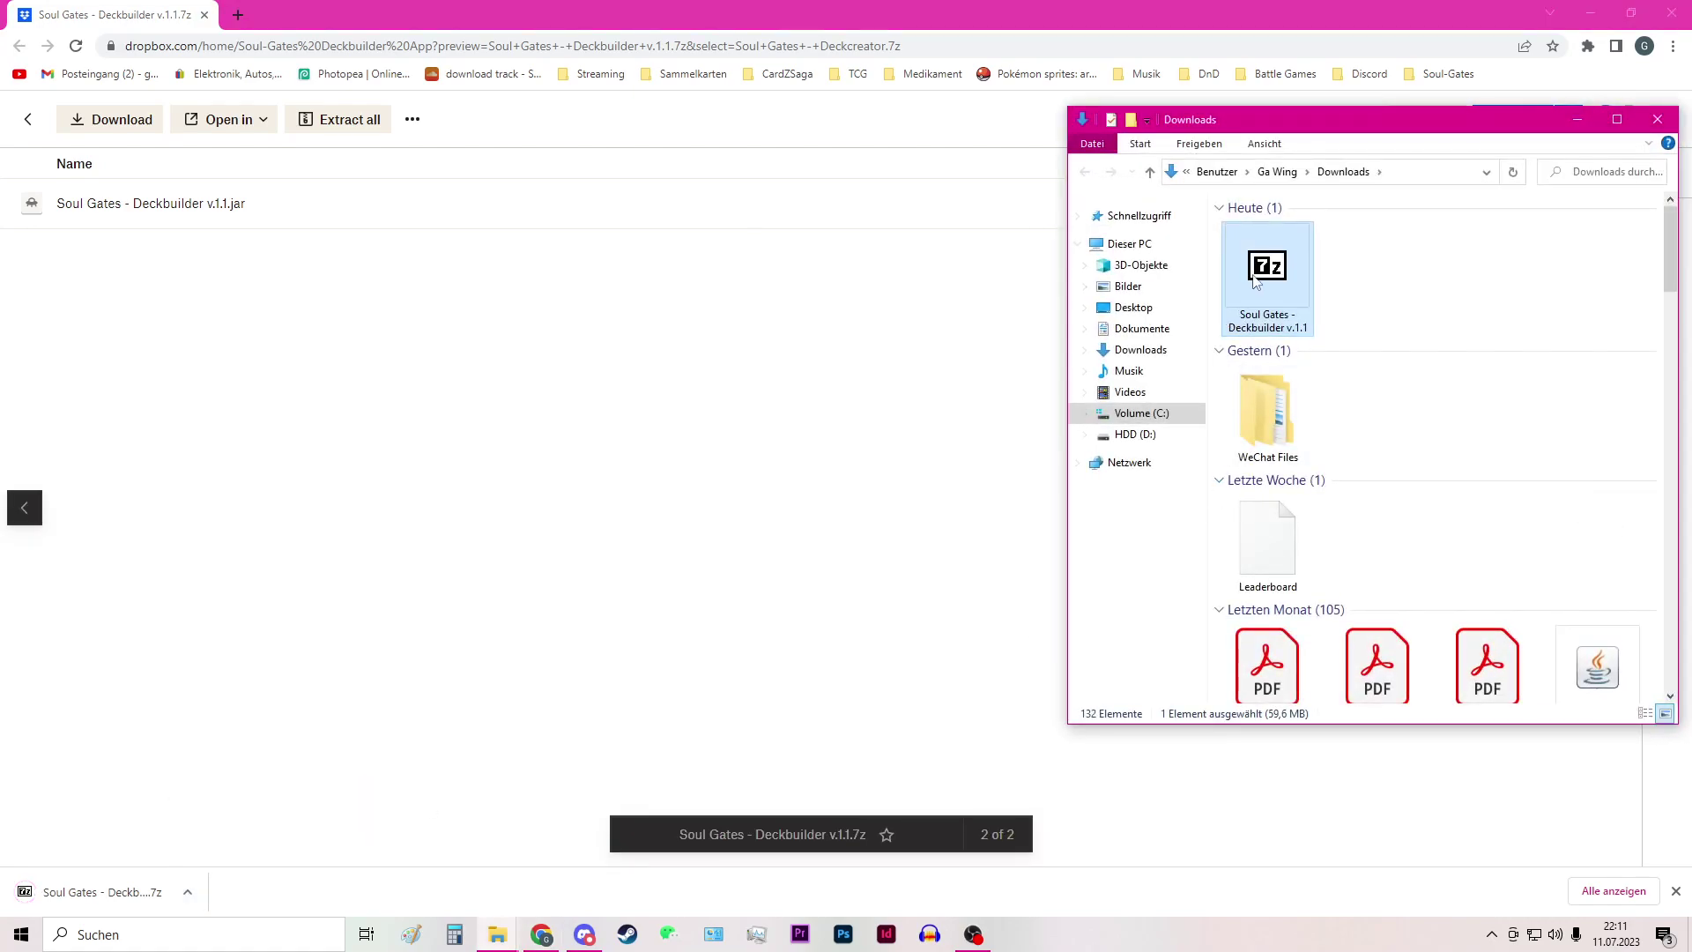
{"action": "right_click", "coordinate": [1253, 276]}
{"action": "mouse_move", "coordinate": [1381, 351]}
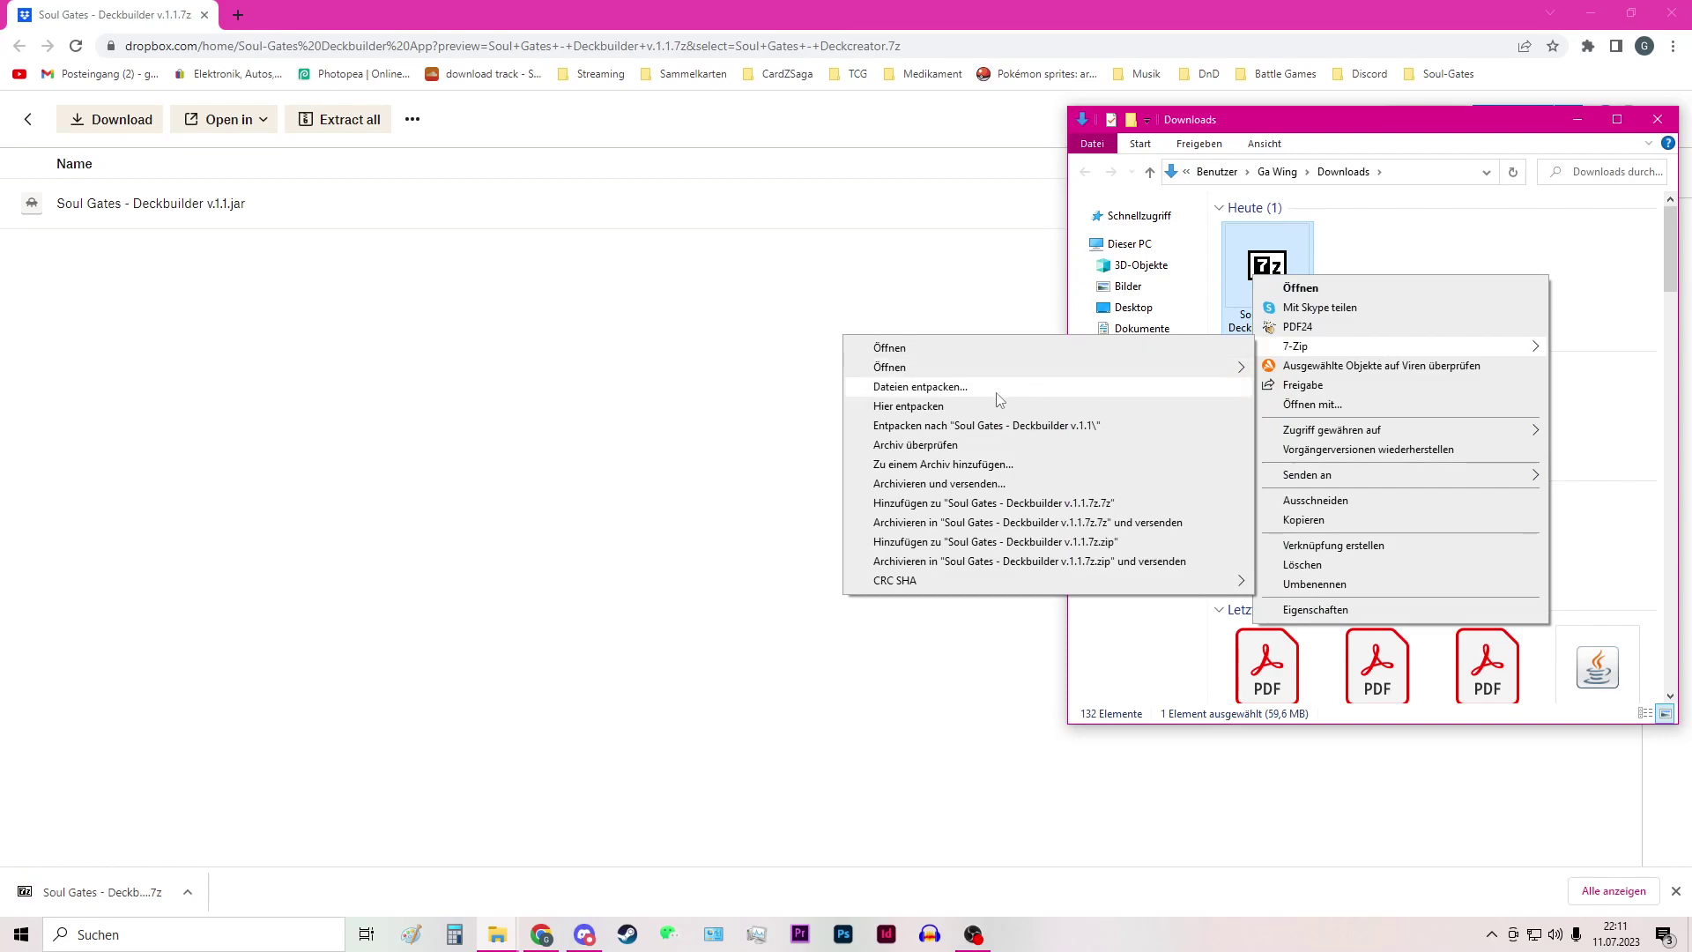
{"action": "left_click", "coordinate": [908, 405]}
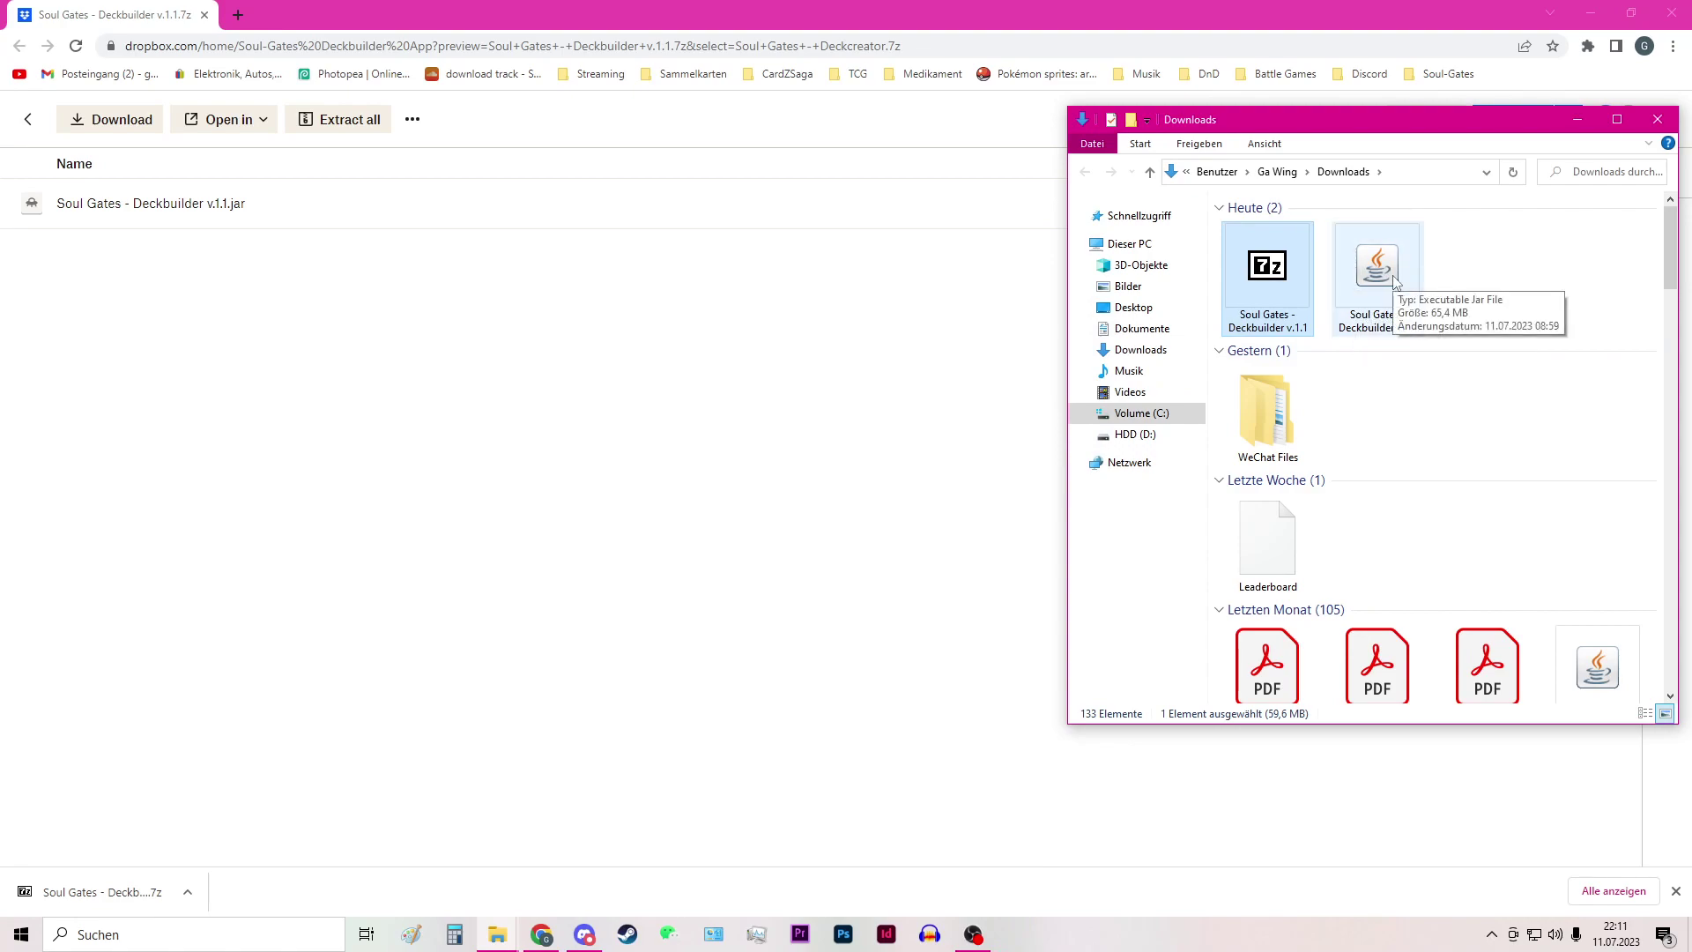
Step: Launch the extracted Soul Gates - Deckbuilder v.1.1 jar to open the Deck Creator
{"action": "double_click", "coordinate": [1395, 281]}
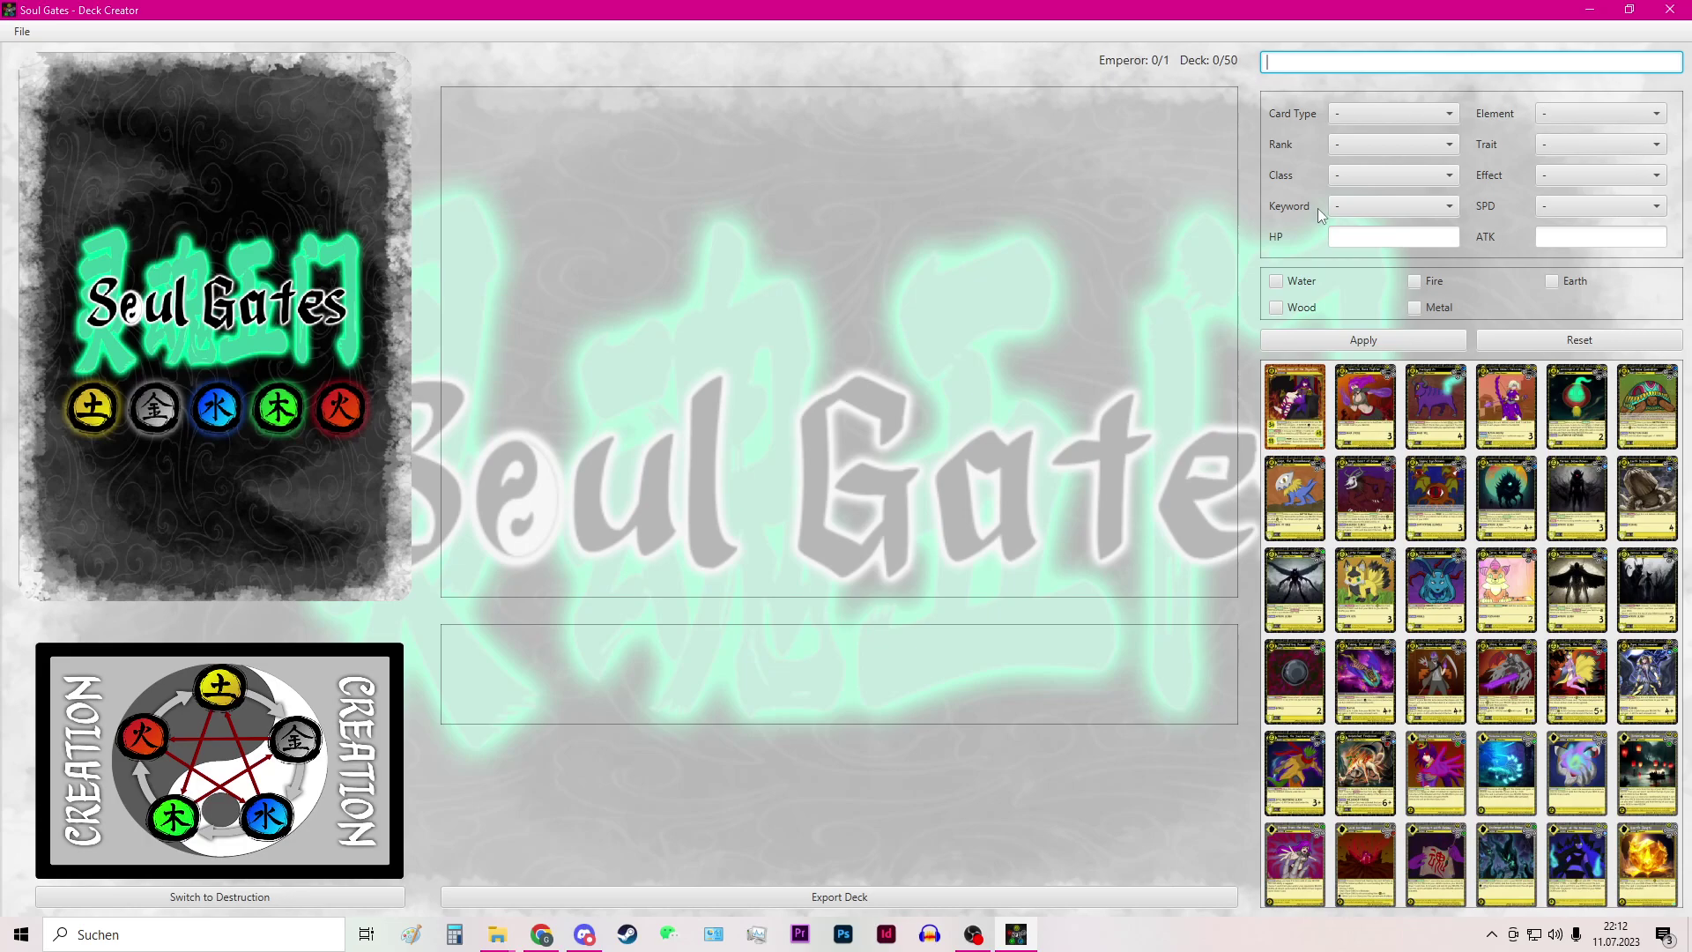
Step: Preview Xuelong, the Ice Dragon and toggle its cycle wheel to Destruction and back to Creation
{"action": "scroll", "coordinate": [1449, 686], "scroll_direction": "down", "scroll_amount": 15}
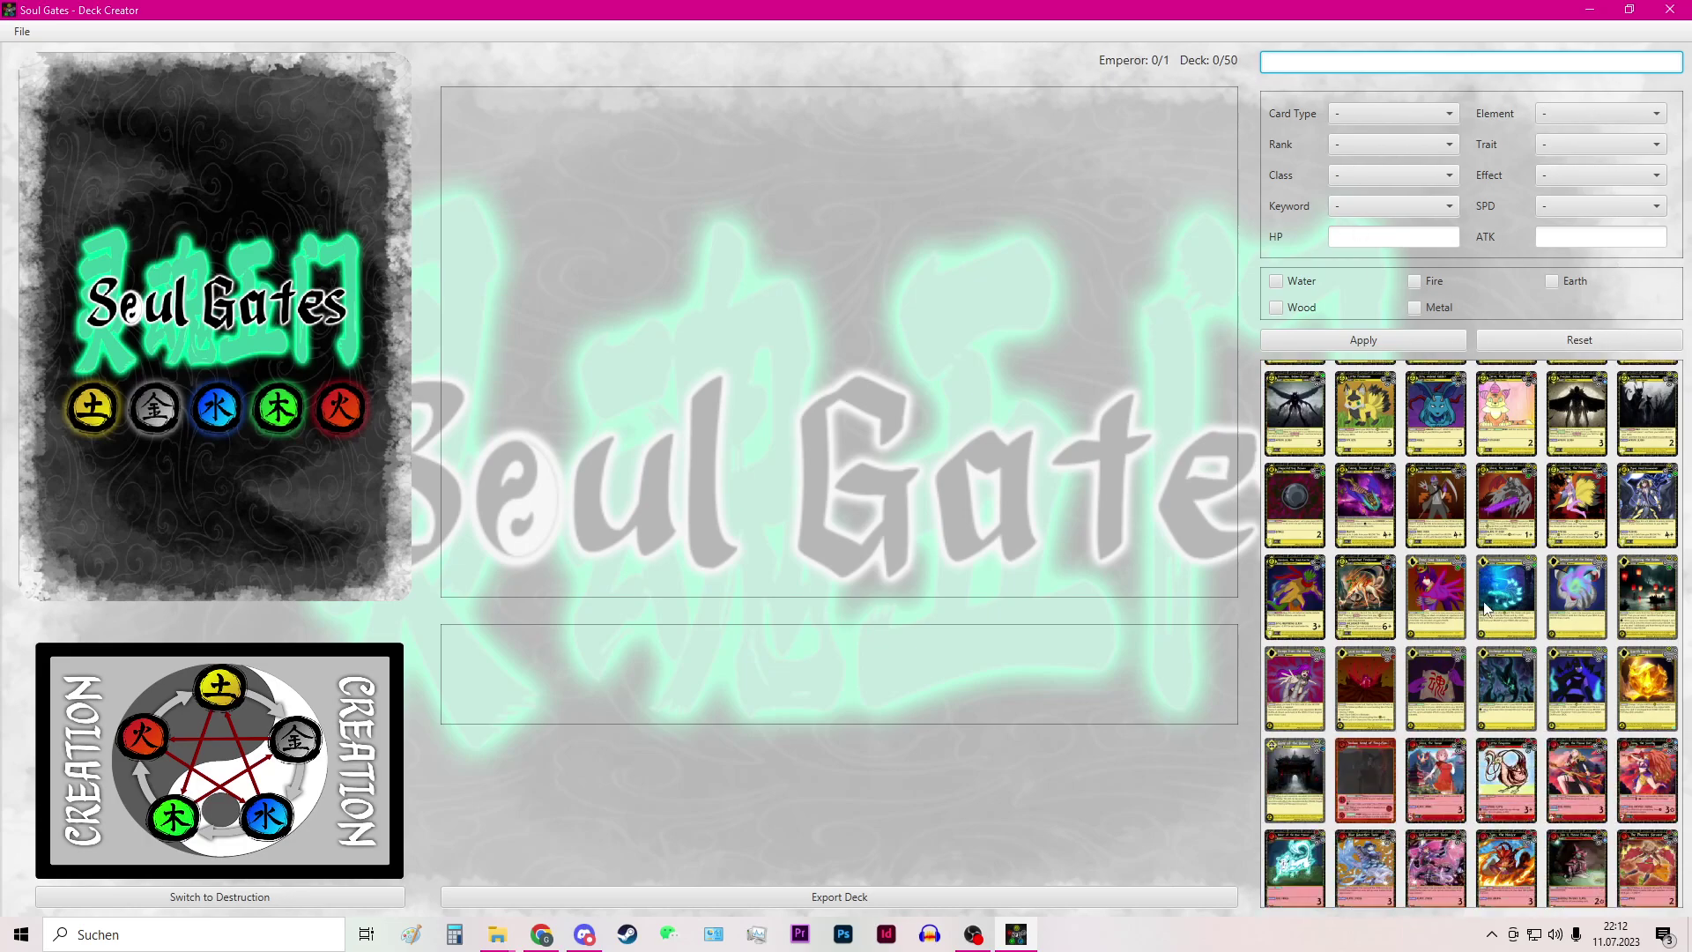
{"action": "scroll", "coordinate": [1452, 573], "scroll_direction": "down", "scroll_amount": 10}
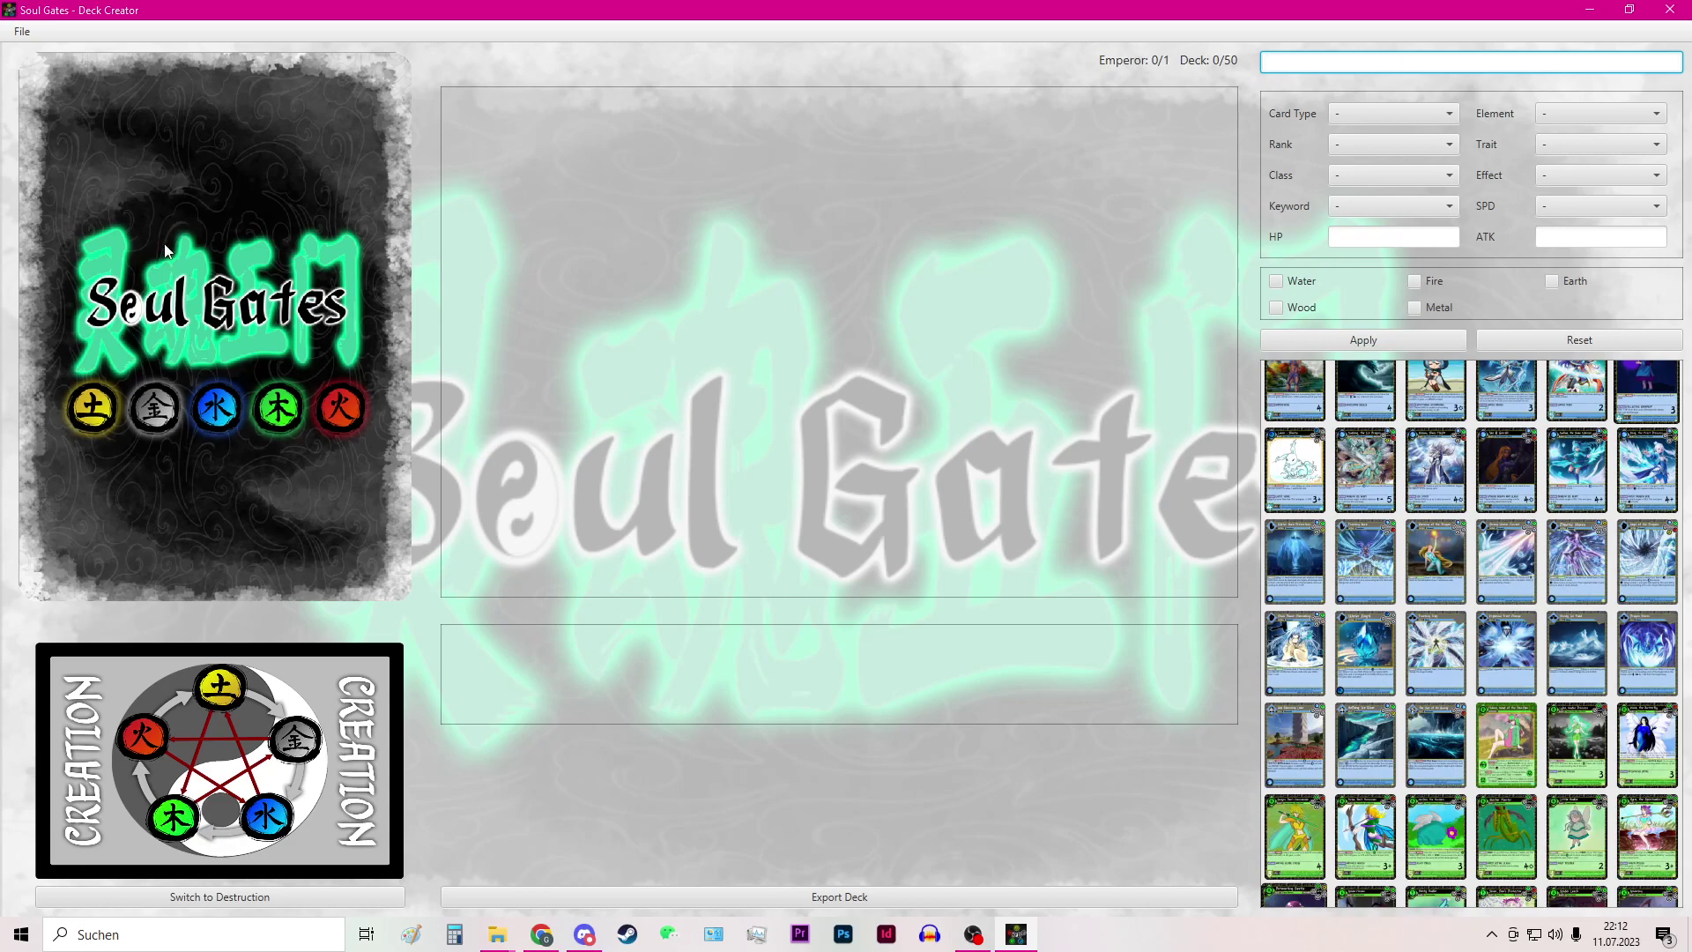
{"action": "left_click", "coordinate": [1354, 447]}
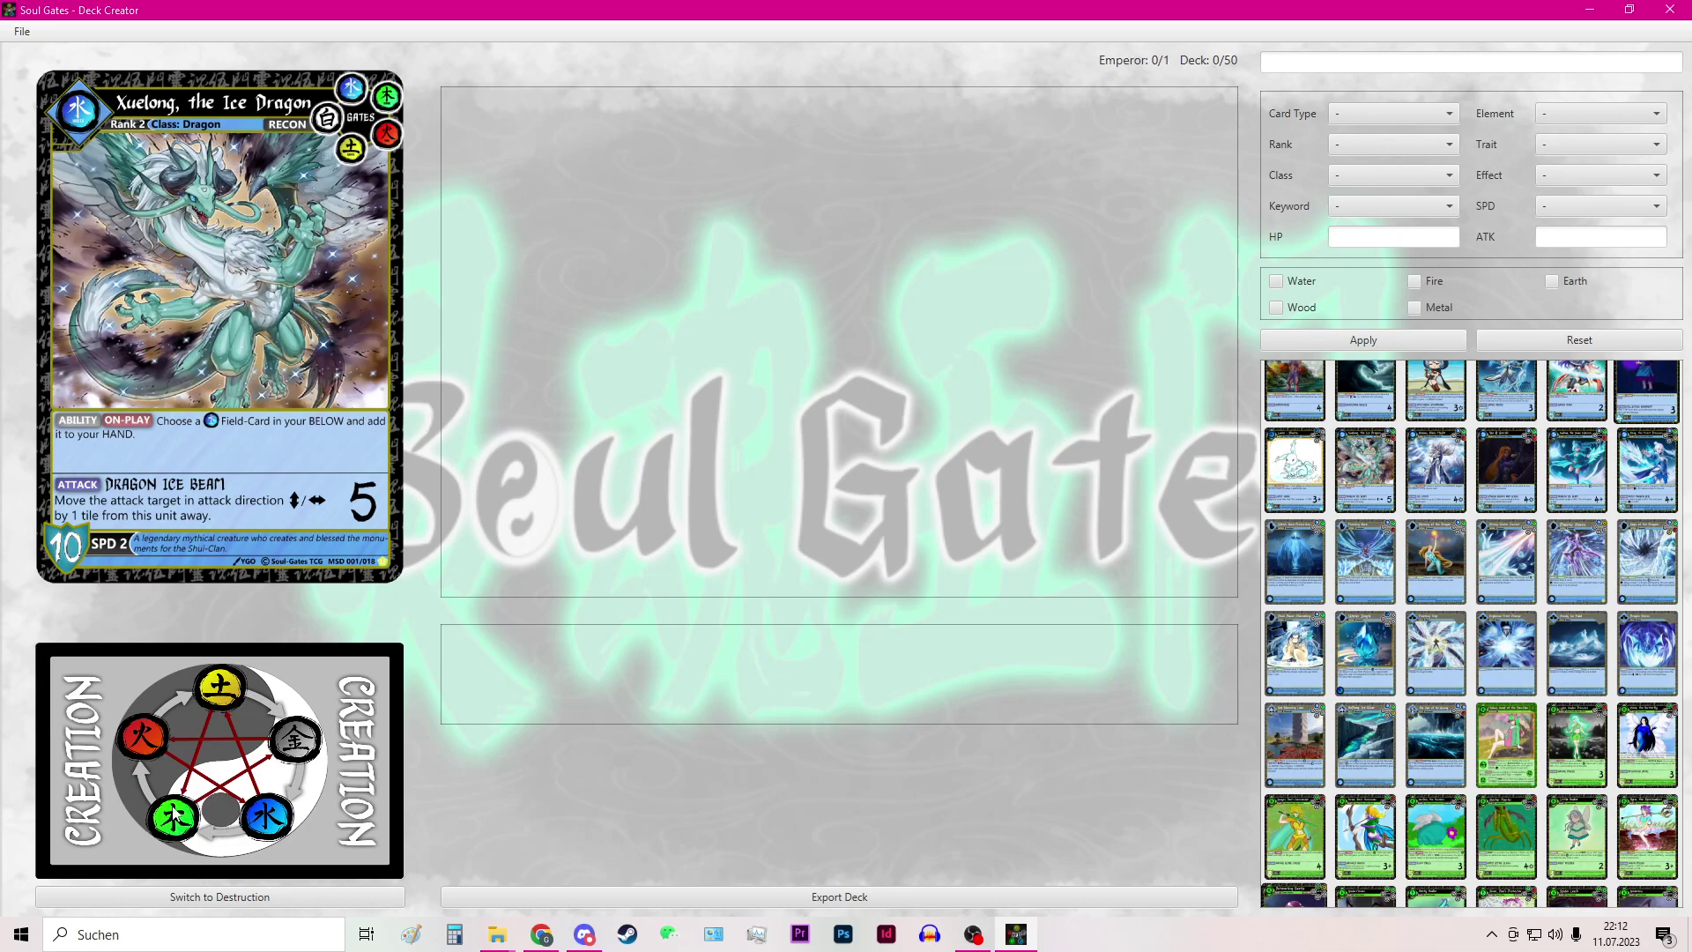
{"action": "left_click", "coordinate": [225, 899]}
{"action": "left_click", "coordinate": [227, 905]}
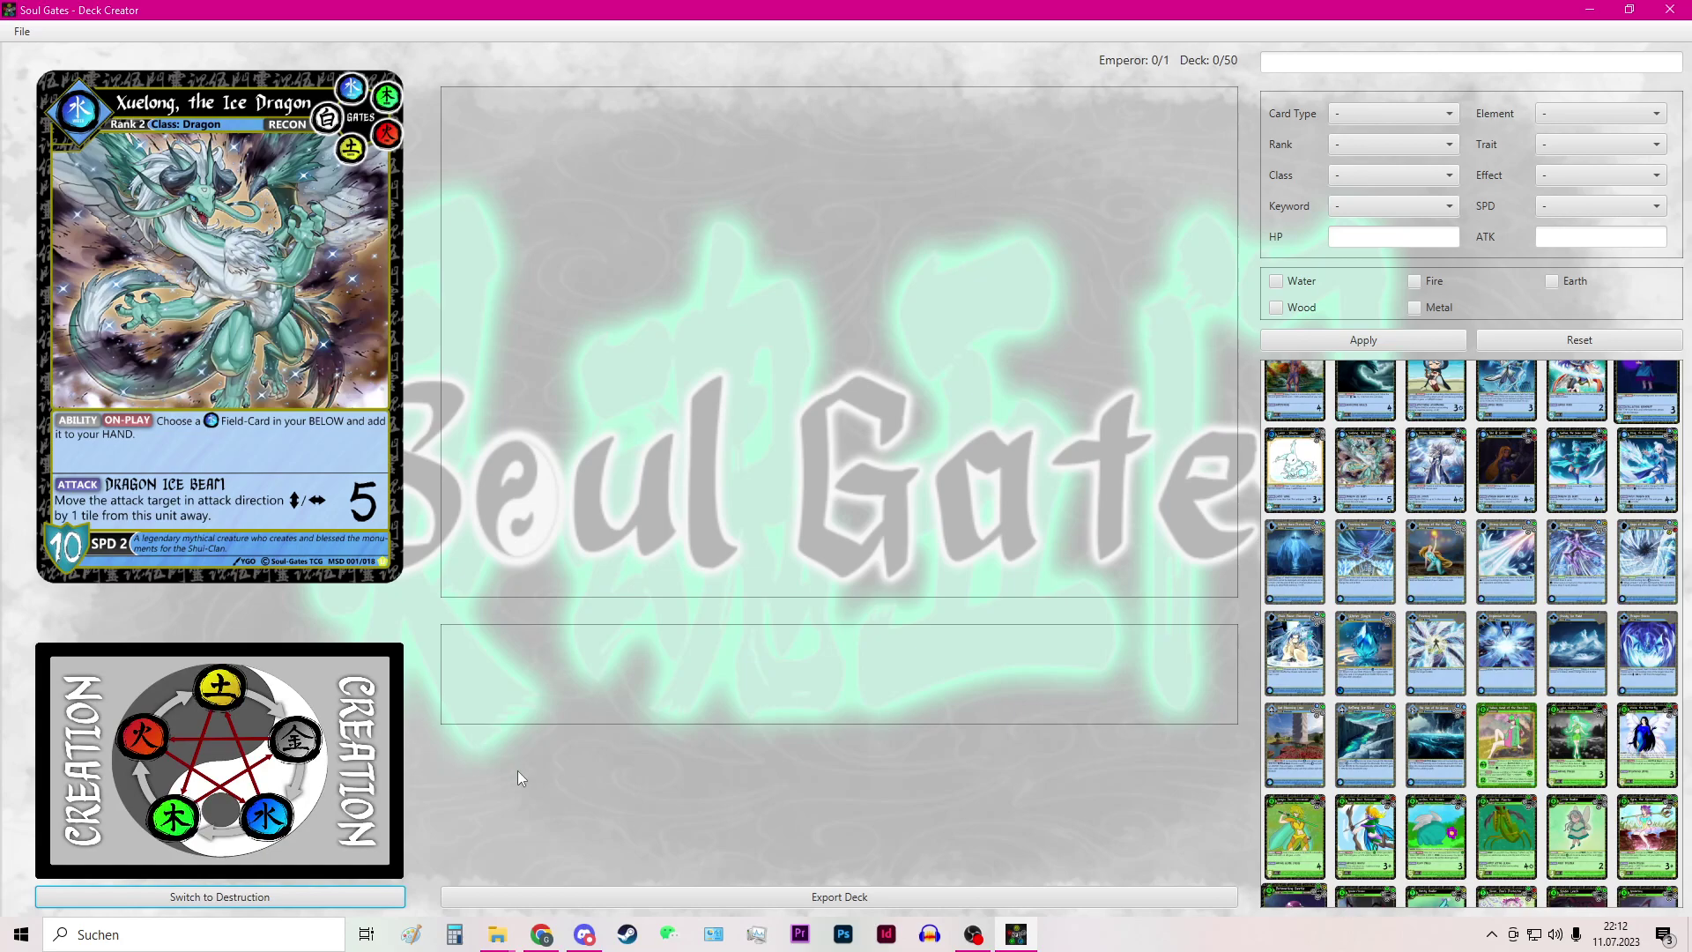
{"action": "scroll", "coordinate": [1283, 419], "scroll_direction": "up", "scroll_amount": 10}
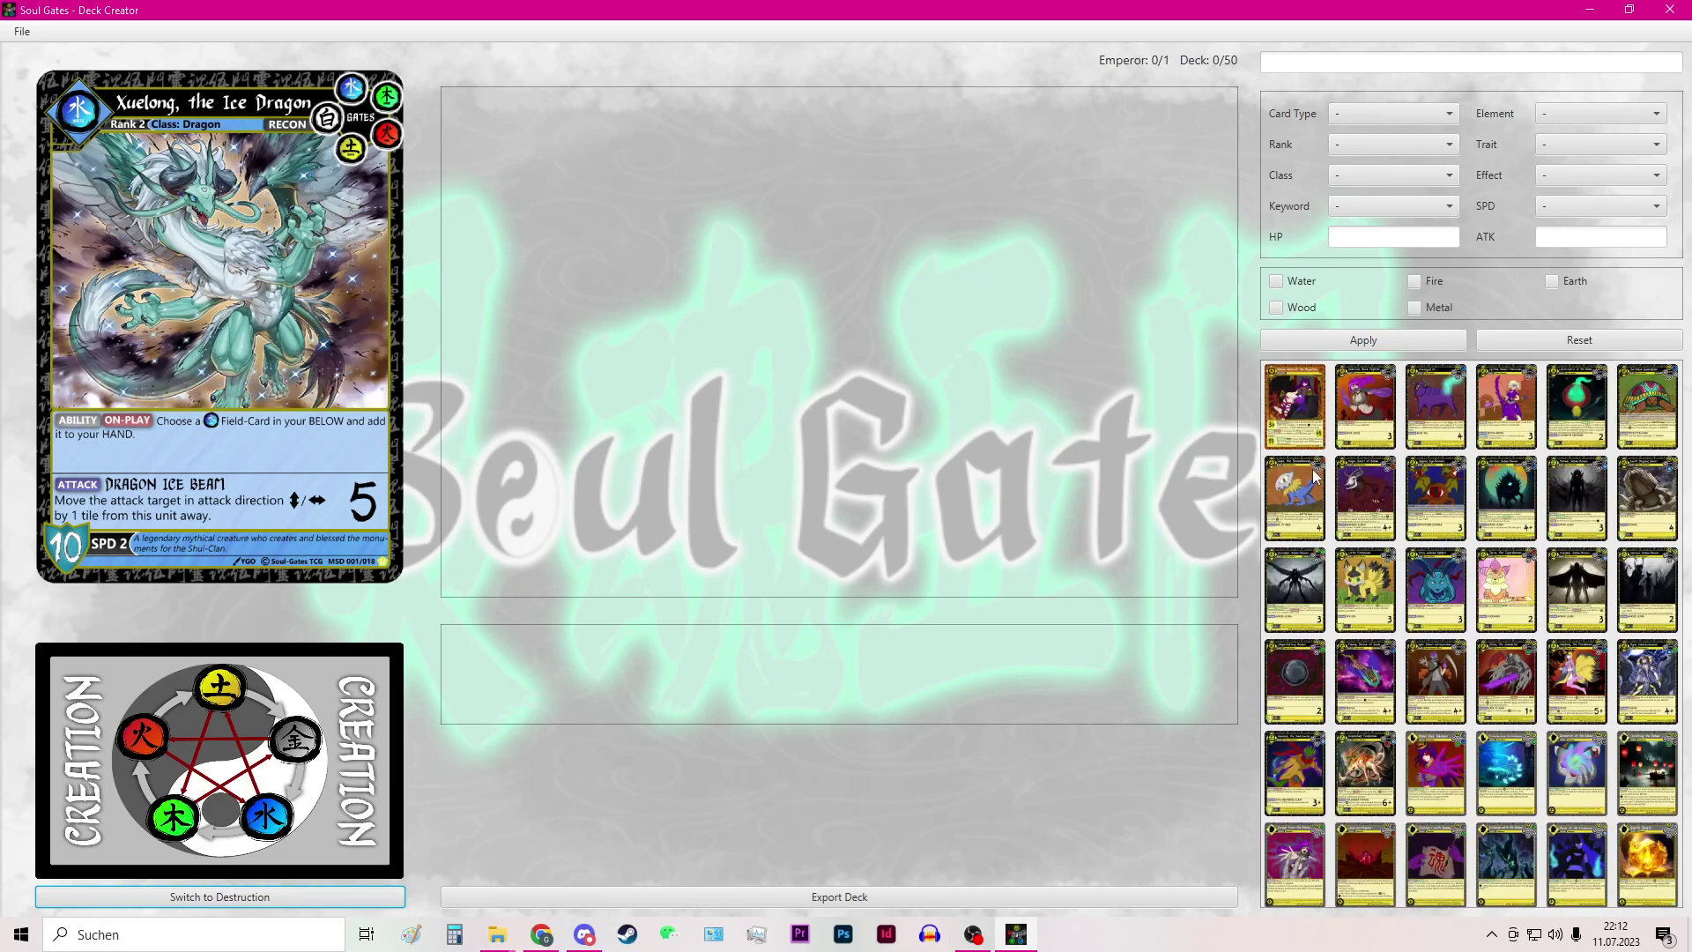
Step: Filter the card browser to the Emperor card type
{"action": "left_click", "coordinate": [1358, 123]}
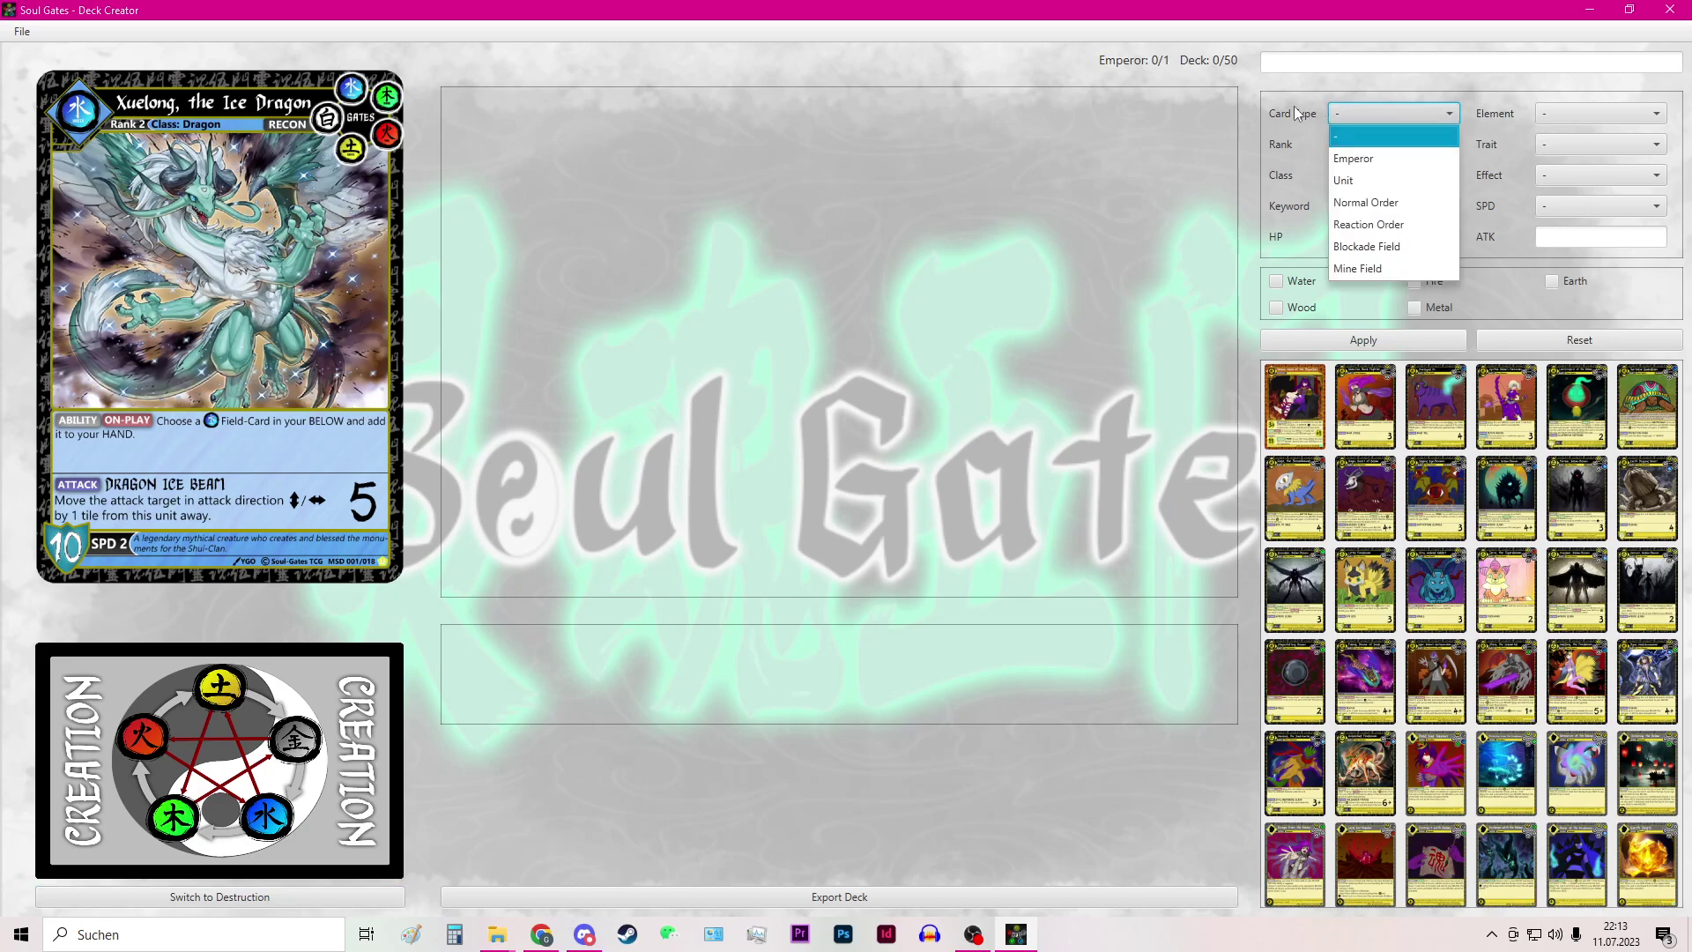
{"action": "left_click", "coordinate": [1386, 162]}
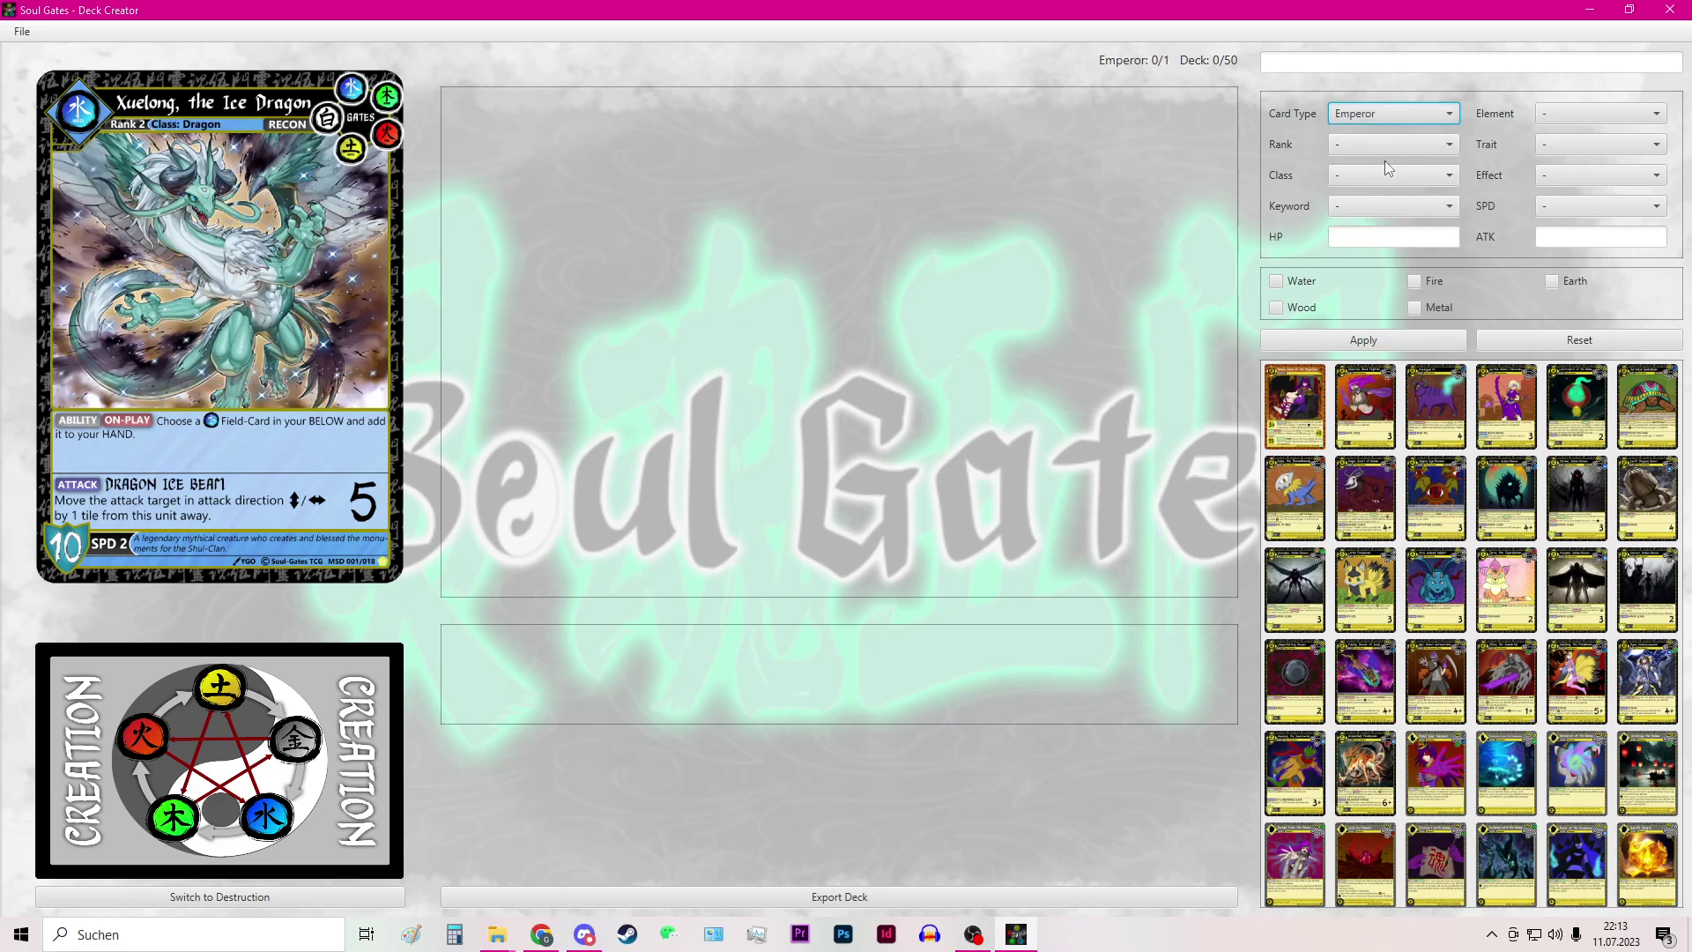
{"action": "left_click", "coordinate": [1363, 340]}
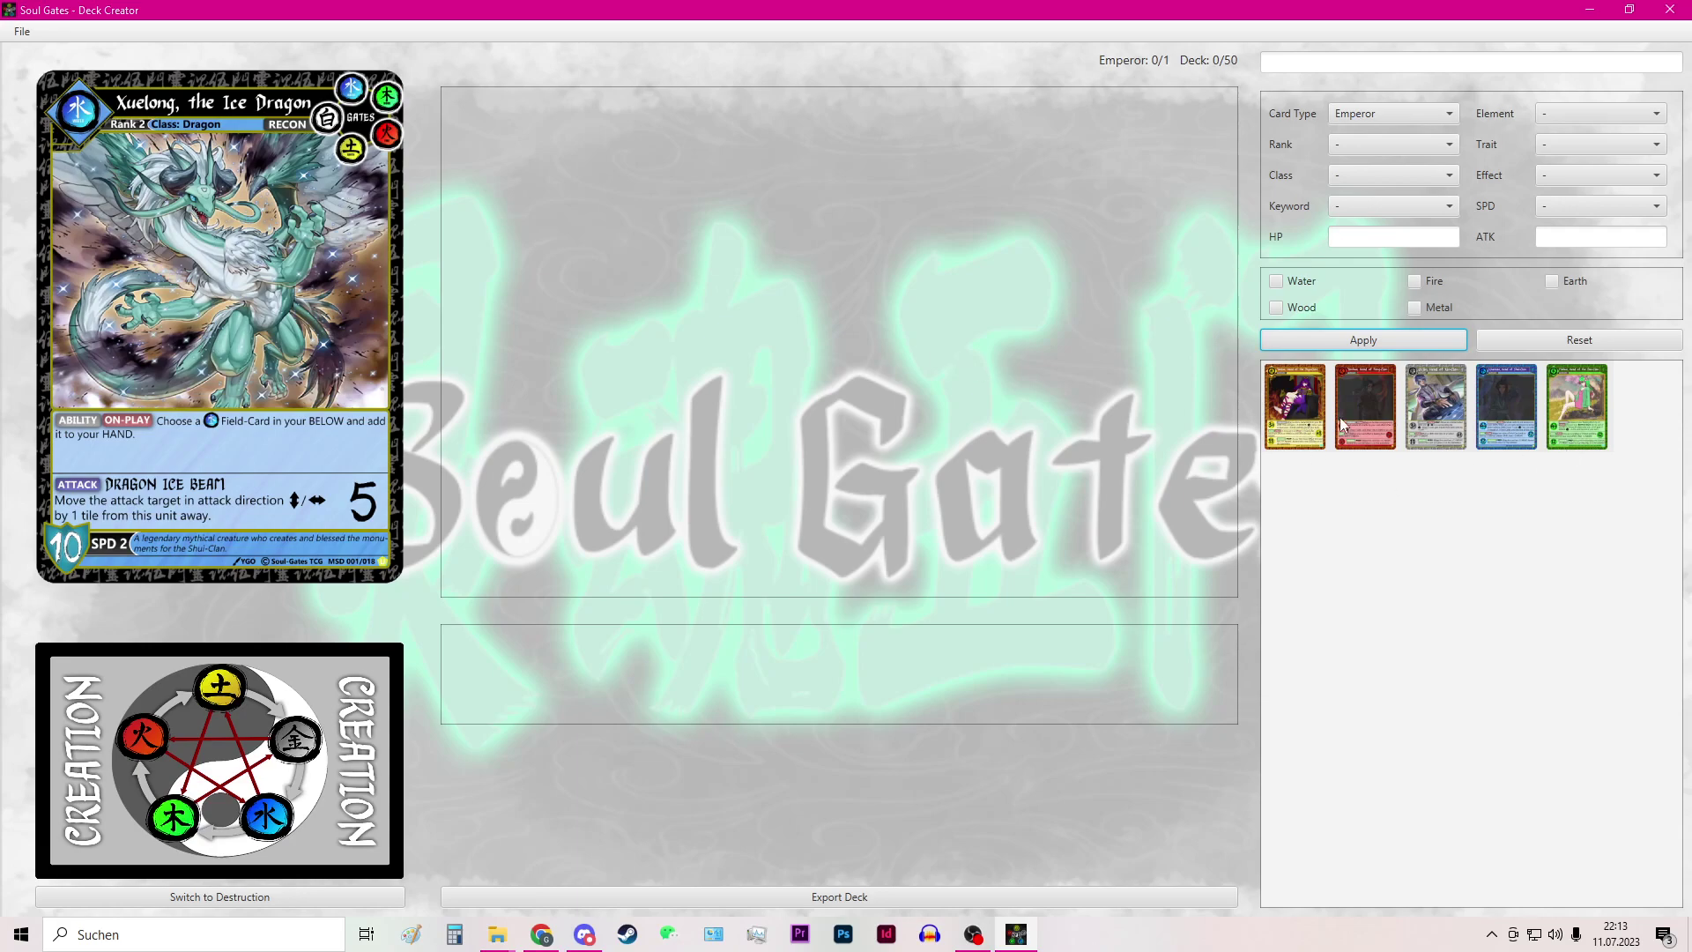
Step: Add Yanluo, Head of the Diyu-Clan as Emperor and flip it to Ascended Form and back
{"action": "double_click", "coordinate": [1304, 418]}
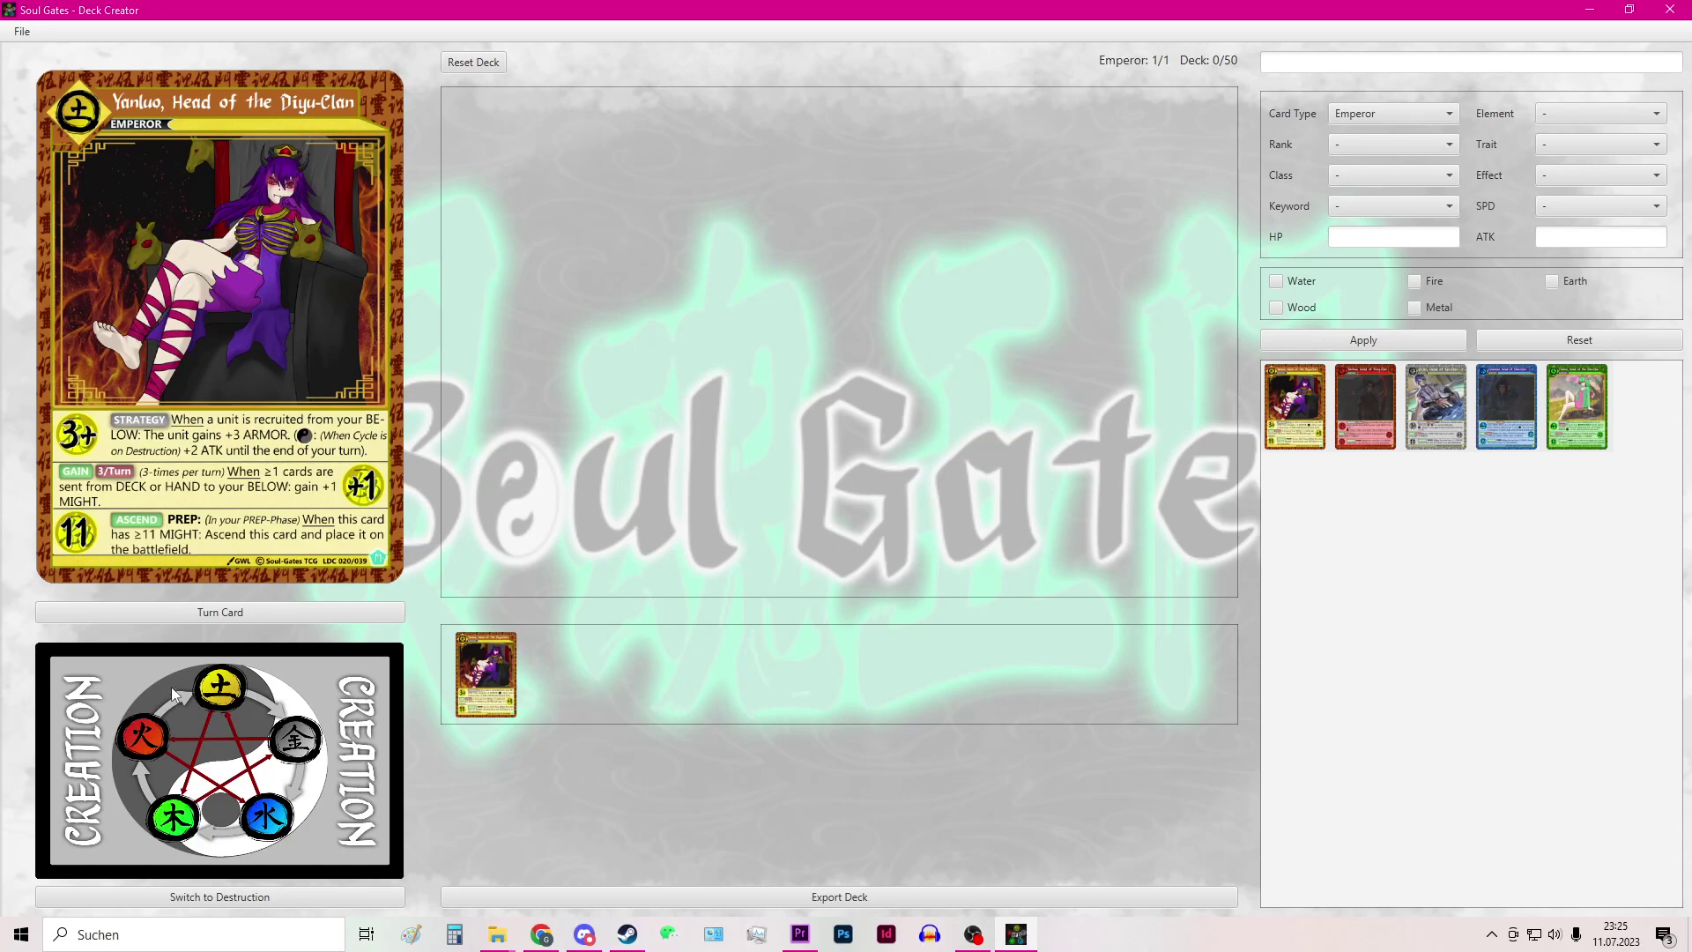
{"action": "left_click", "coordinate": [203, 622]}
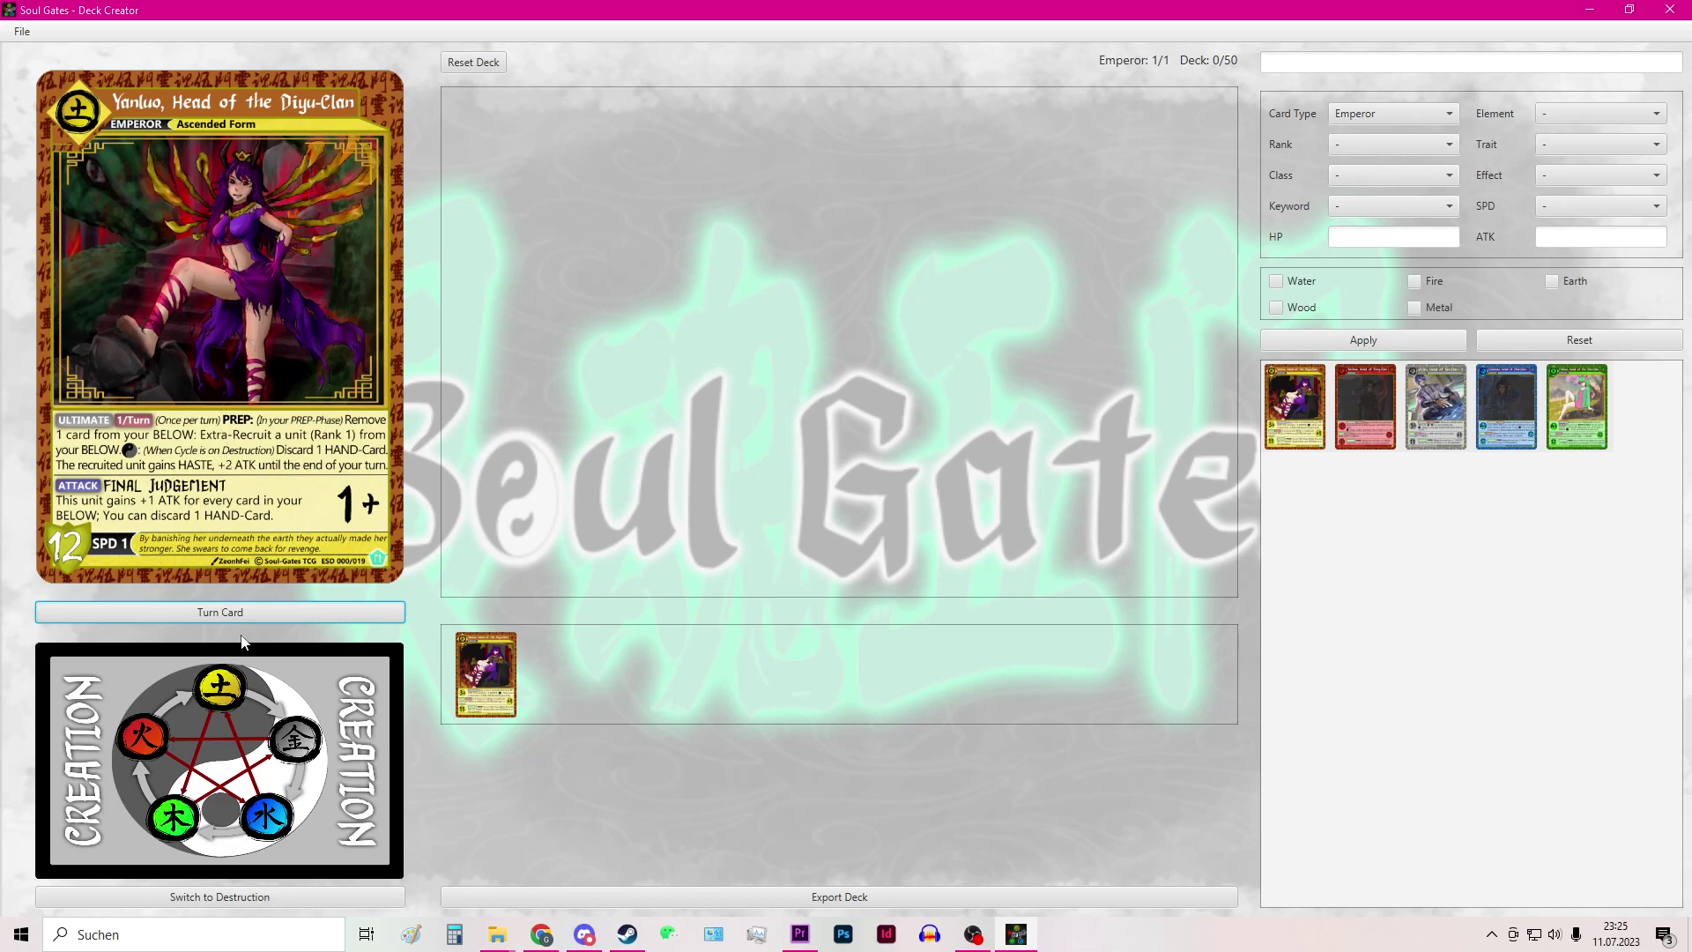
{"action": "left_click", "coordinate": [229, 621]}
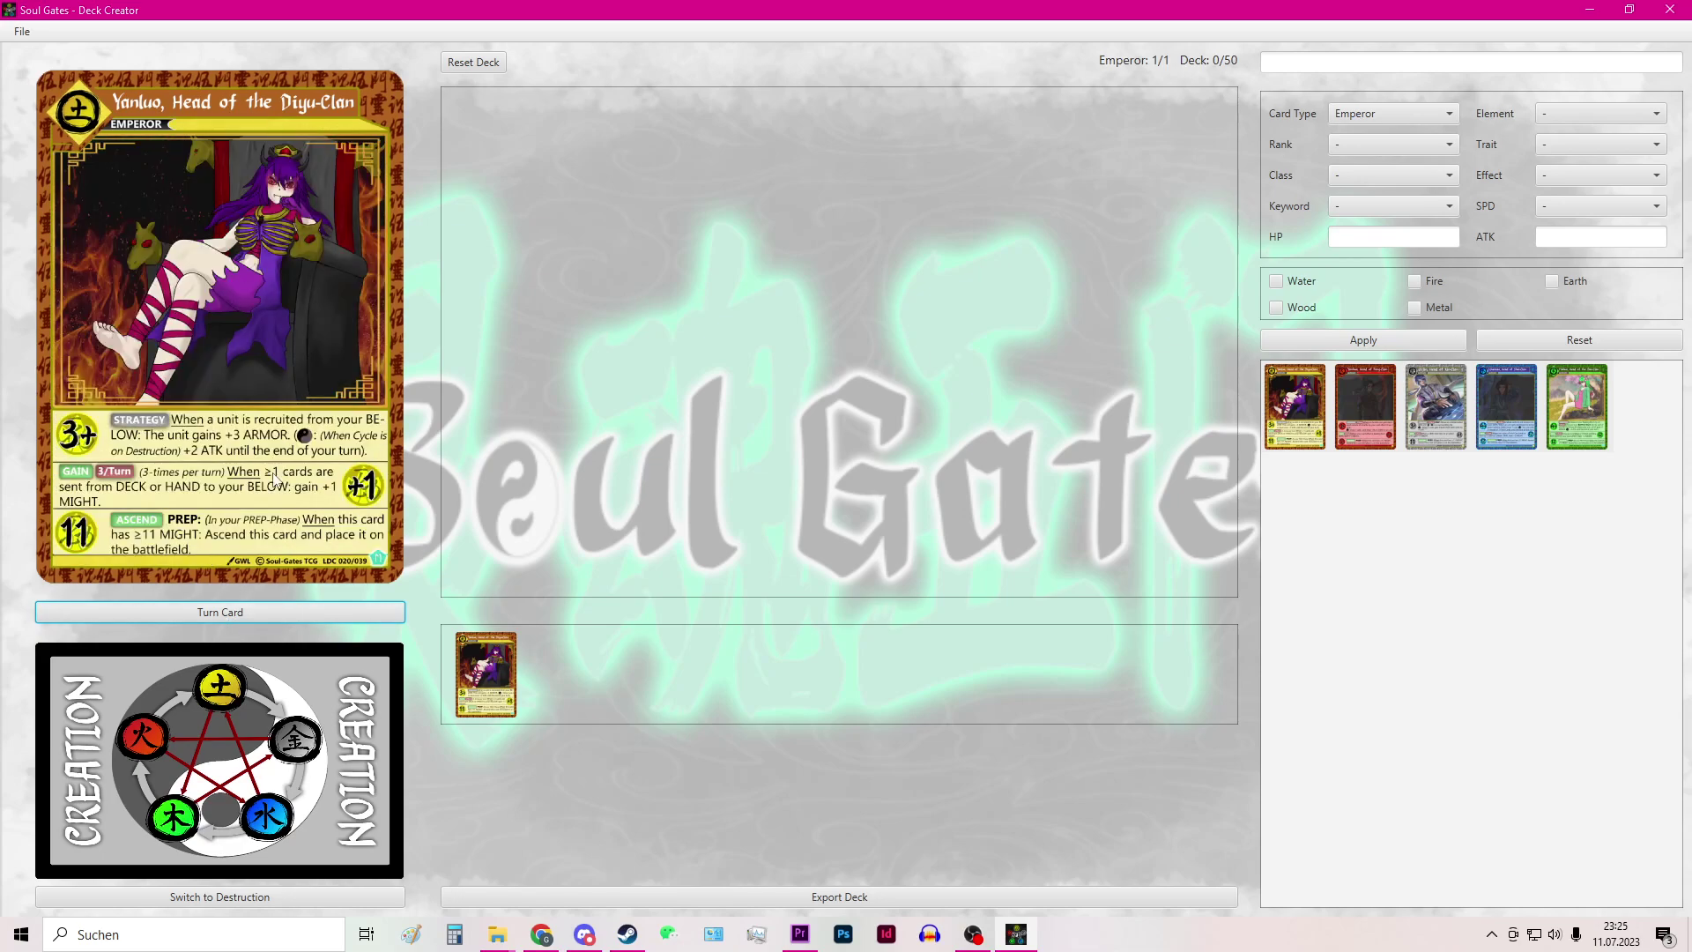
Step: Filter the card browser to Unit cards of the Earth element
{"action": "left_click", "coordinate": [1431, 115]}
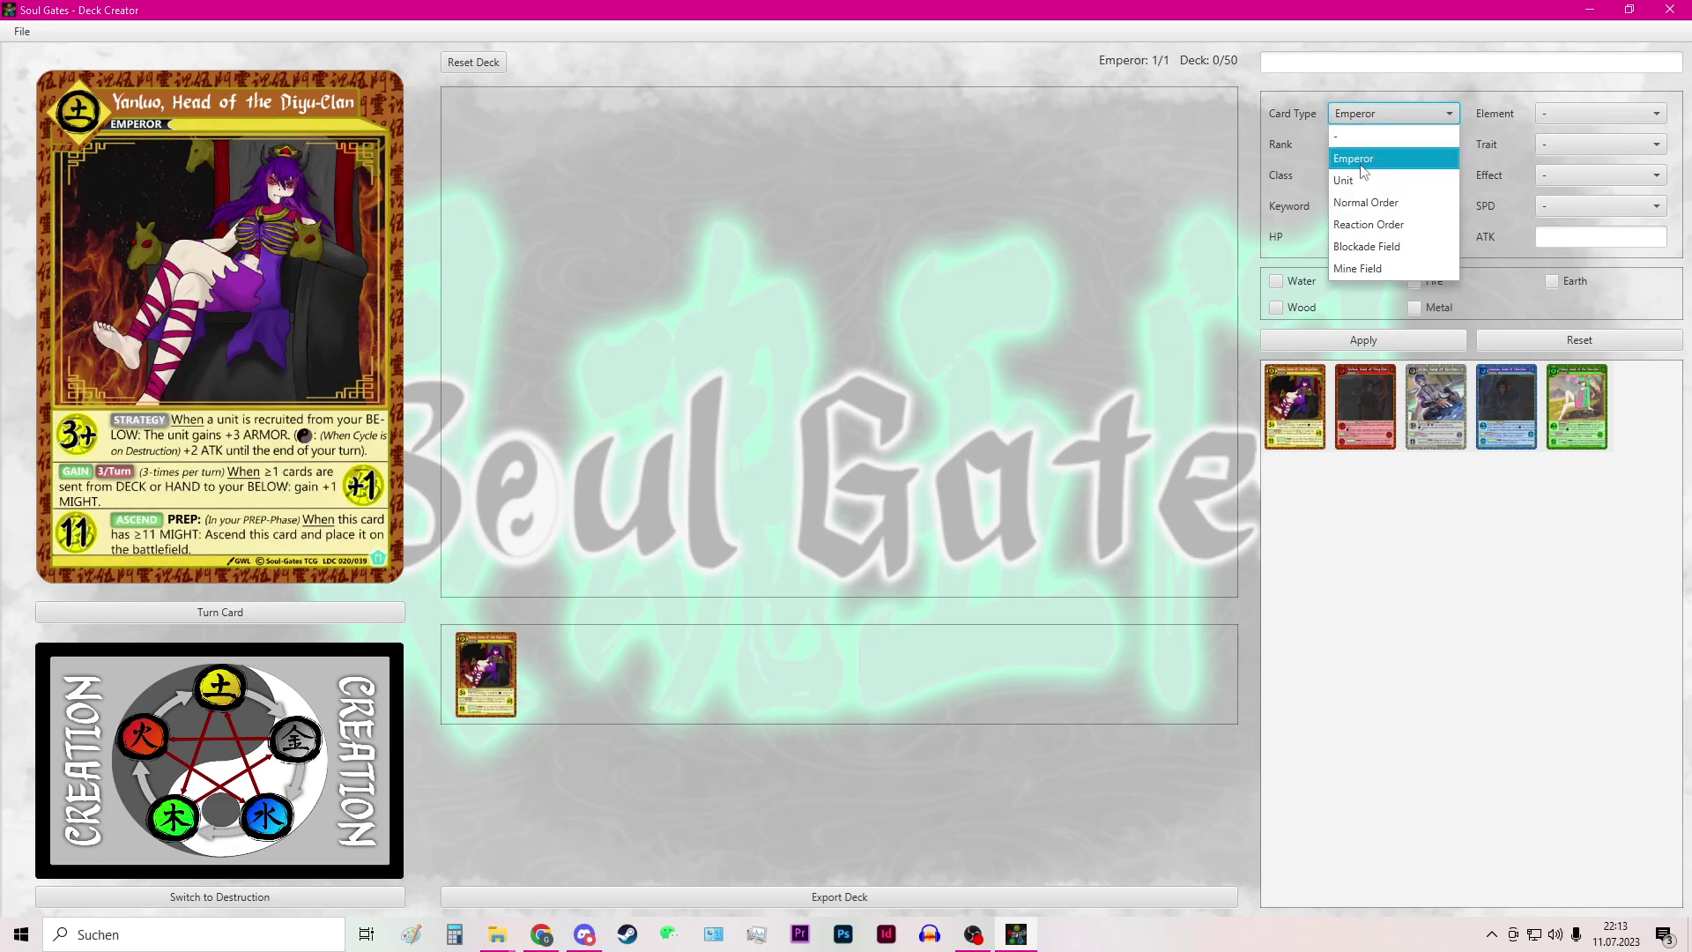
{"action": "left_click", "coordinate": [1358, 176]}
{"action": "left_click", "coordinate": [1588, 109]}
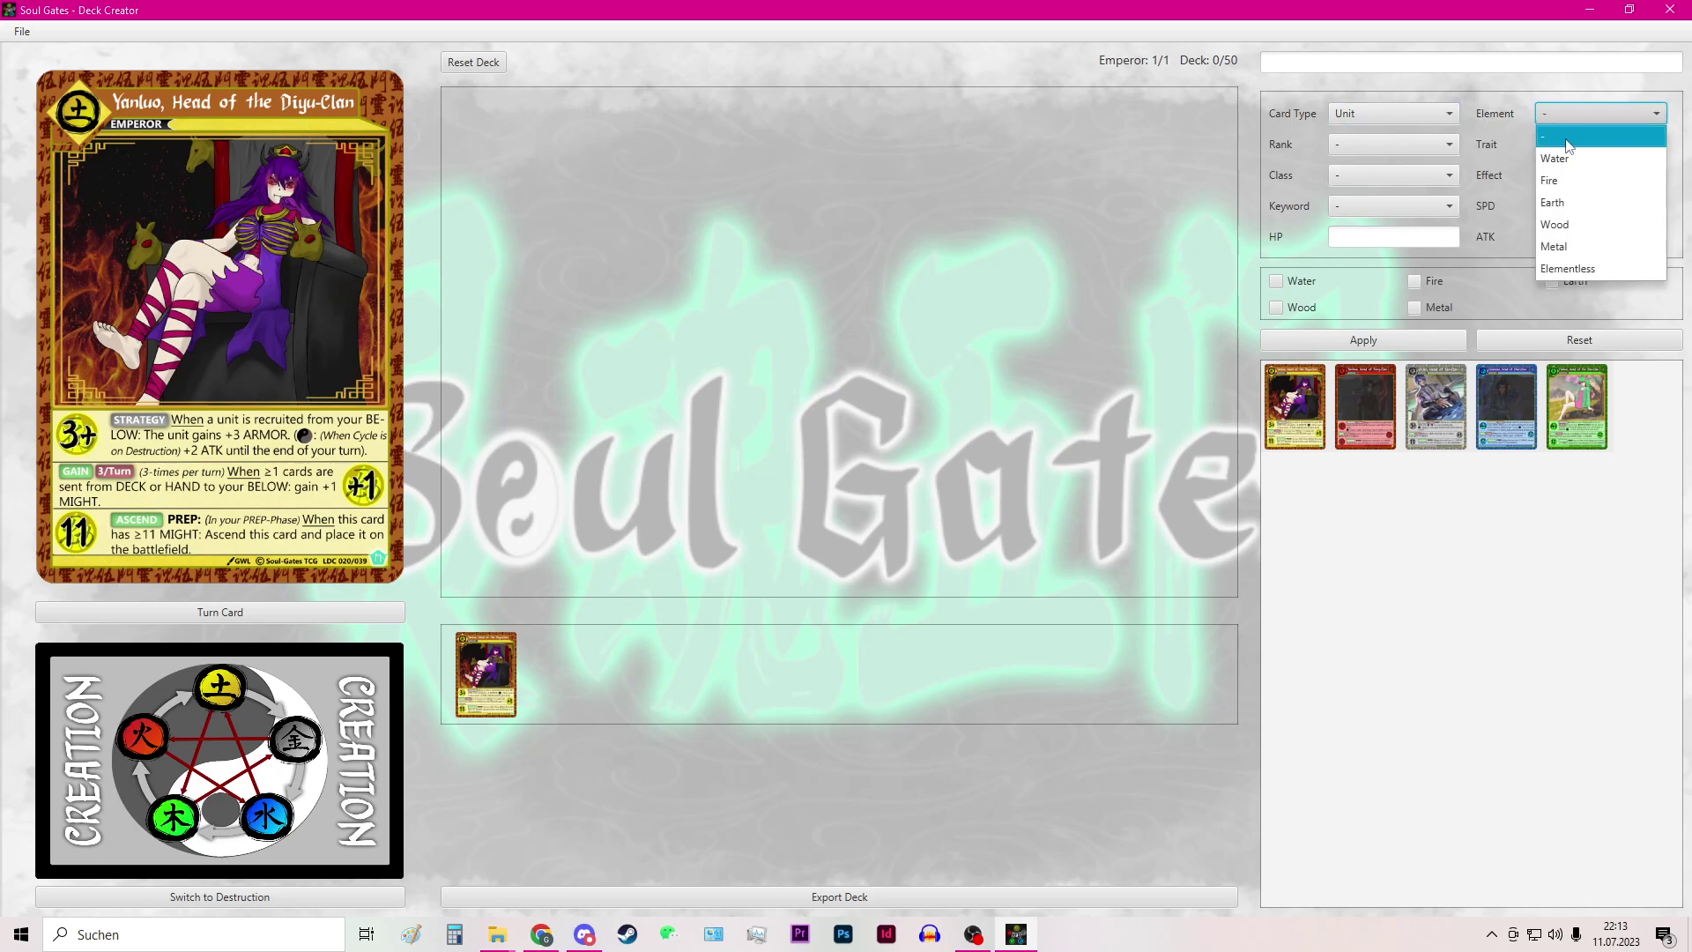
{"action": "left_click", "coordinate": [1558, 202]}
{"action": "left_click", "coordinate": [1359, 343]}
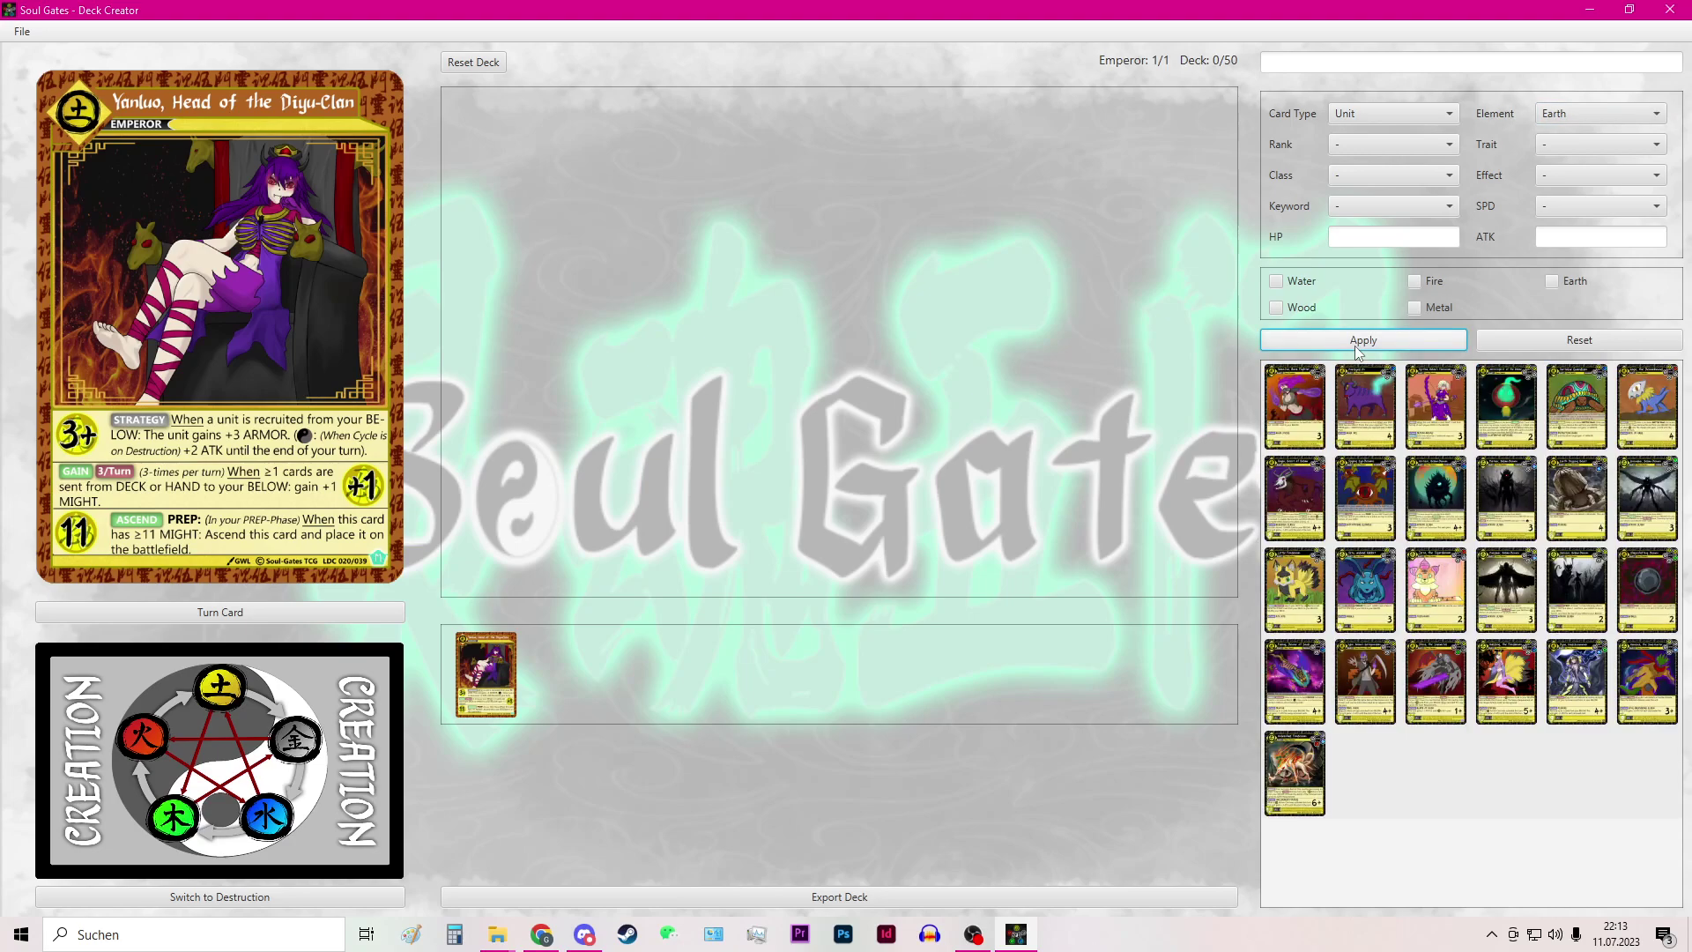
Step: Add three Xiao-Iso, Aura Fighter, two One-Eyed Ox and two Cynthia, Below's Marksman
{"action": "double_click", "coordinate": [1292, 423]}
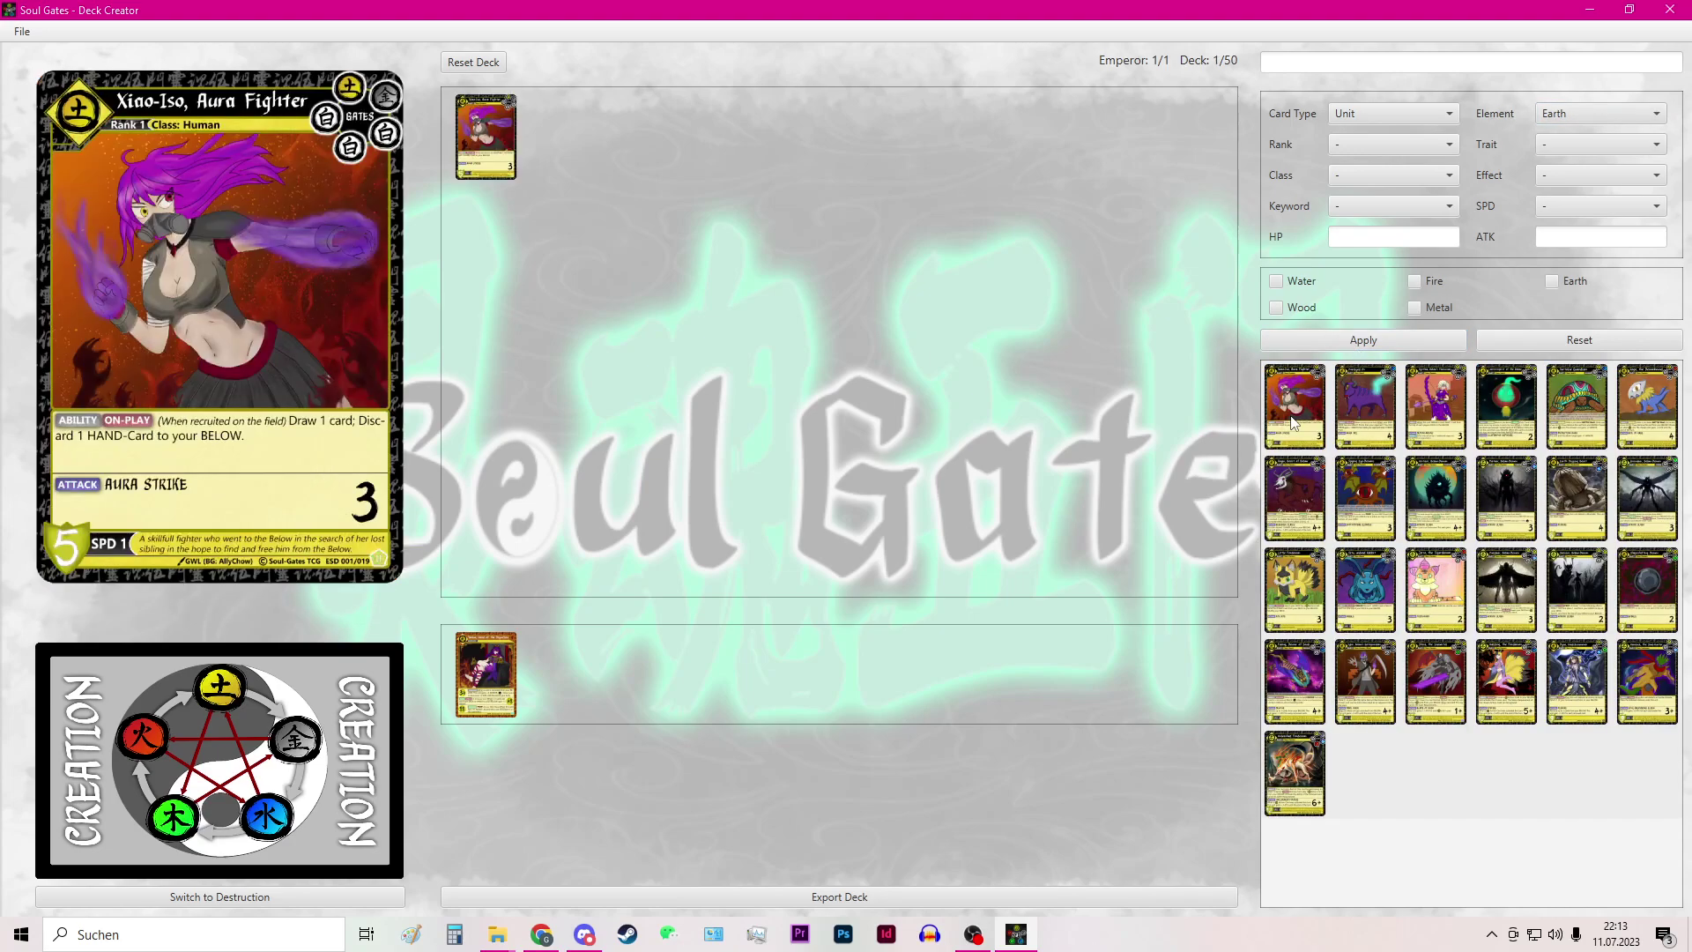
{"action": "double_click", "coordinate": [1292, 423]}
{"action": "double_click", "coordinate": [1293, 423]}
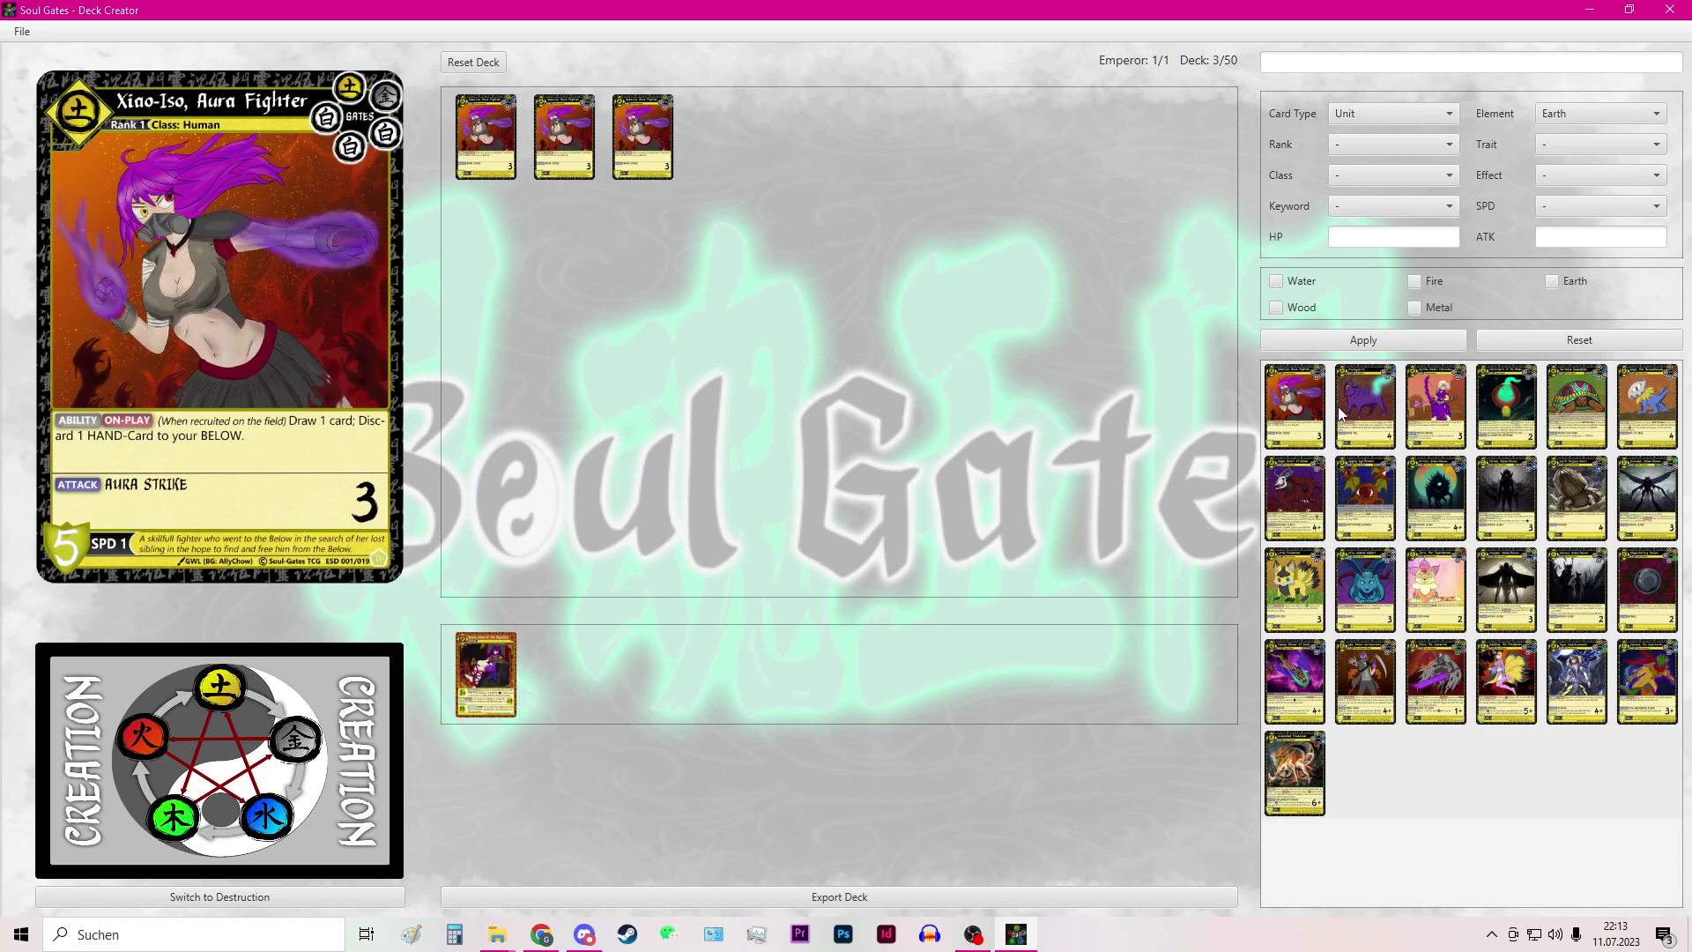
{"action": "double_click", "coordinate": [1365, 411]}
{"action": "double_click", "coordinate": [1392, 410]}
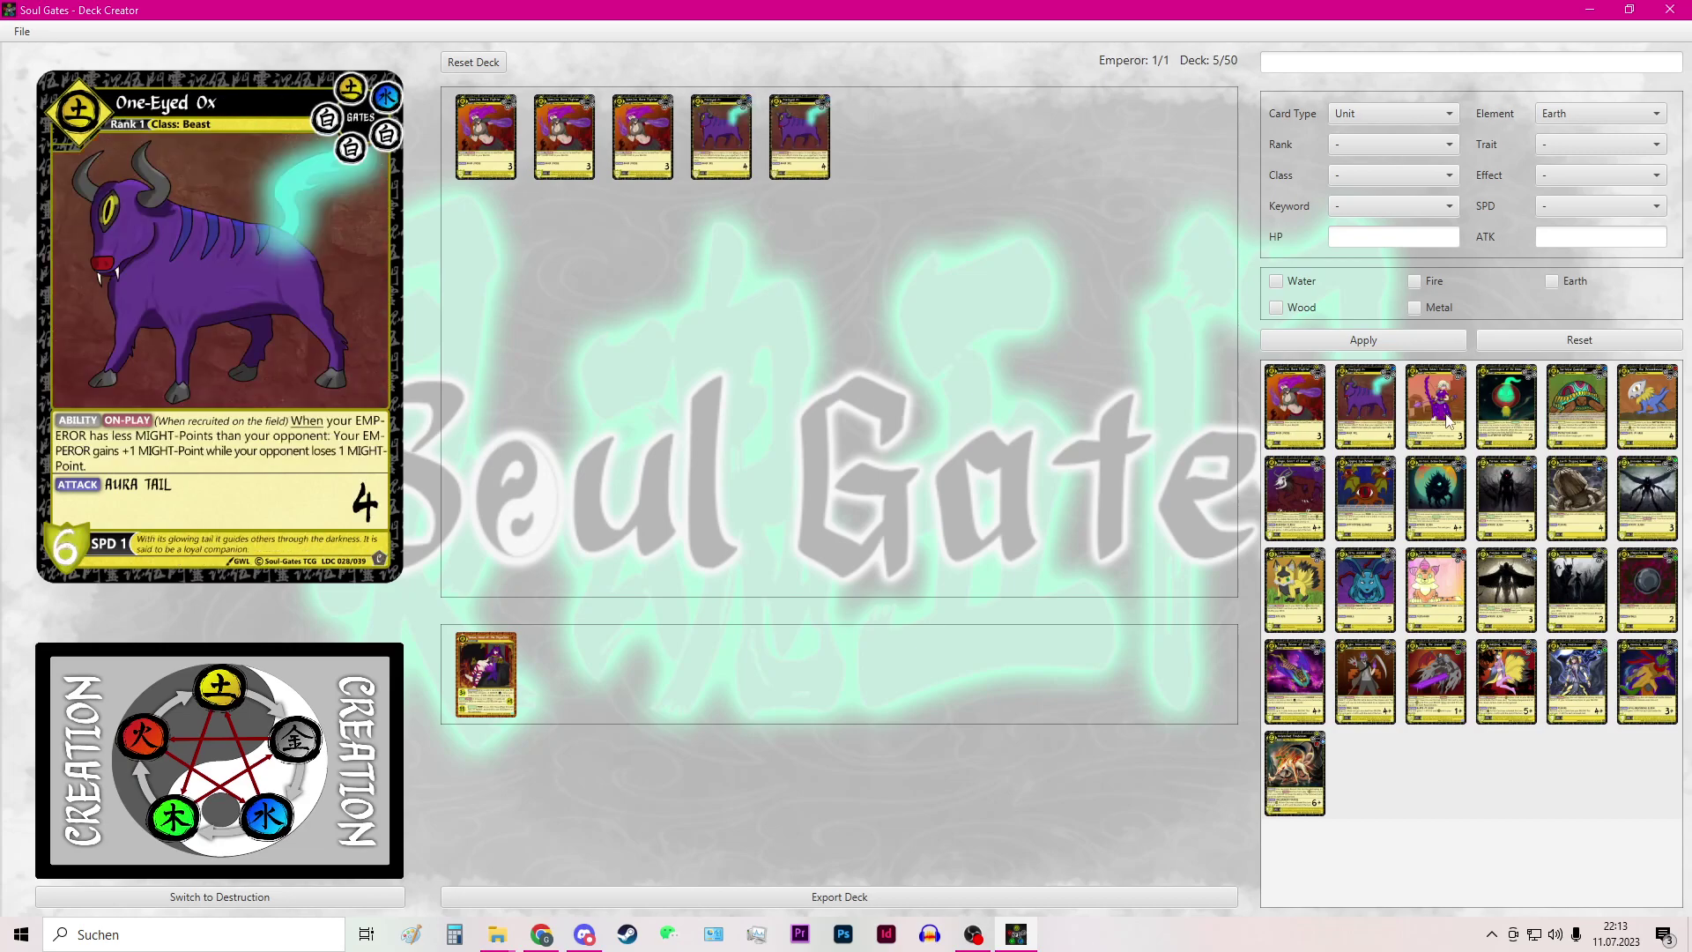
{"action": "double_click", "coordinate": [1447, 421]}
{"action": "double_click", "coordinate": [1448, 420]}
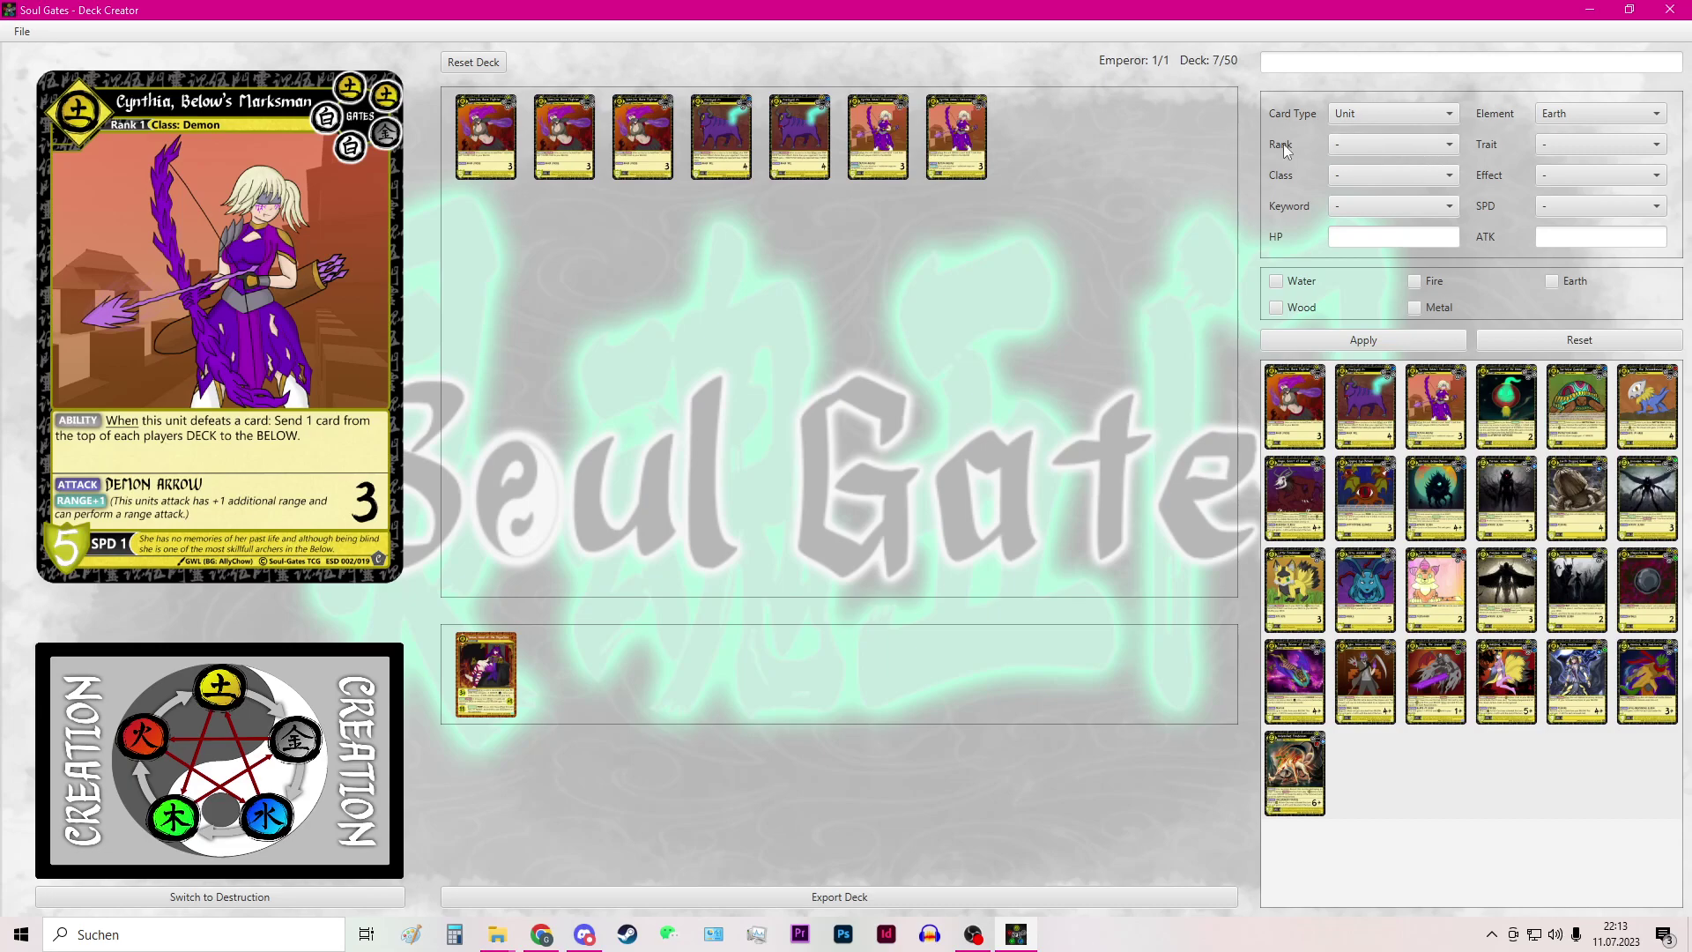
Step: Narrow to rank 2 and add two Fulong, the reaper card, Shira, the Immortal and two Hulijing
{"action": "left_click", "coordinate": [1339, 152]}
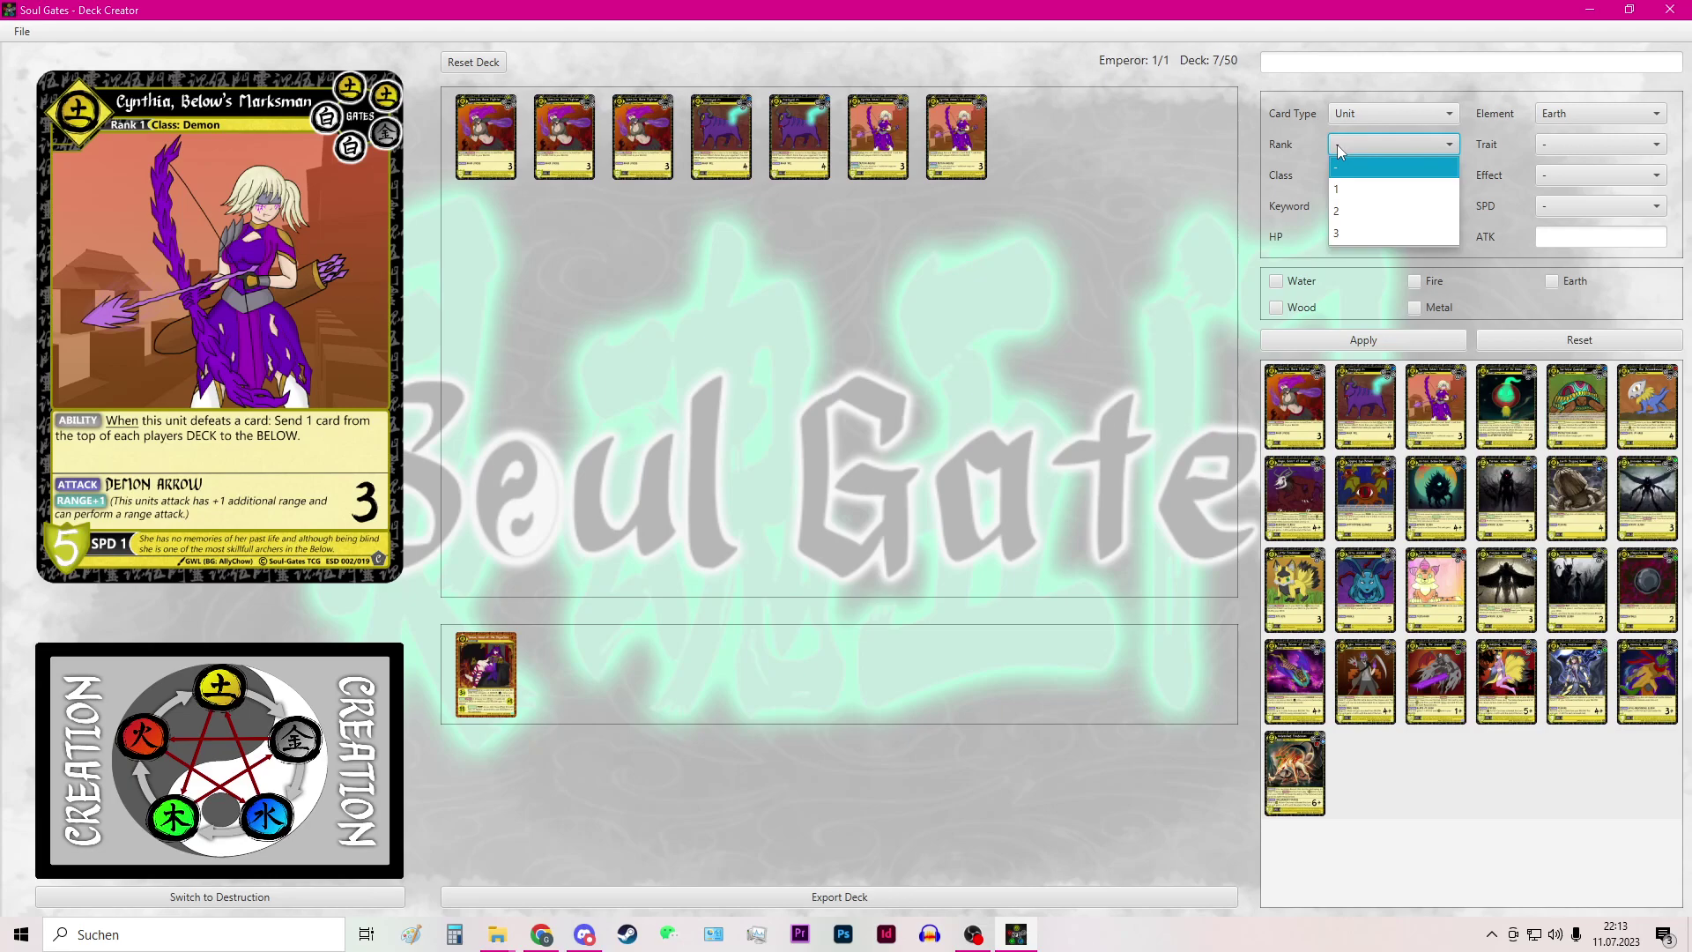
{"action": "left_click", "coordinate": [1366, 212]}
{"action": "left_click", "coordinate": [1371, 340]}
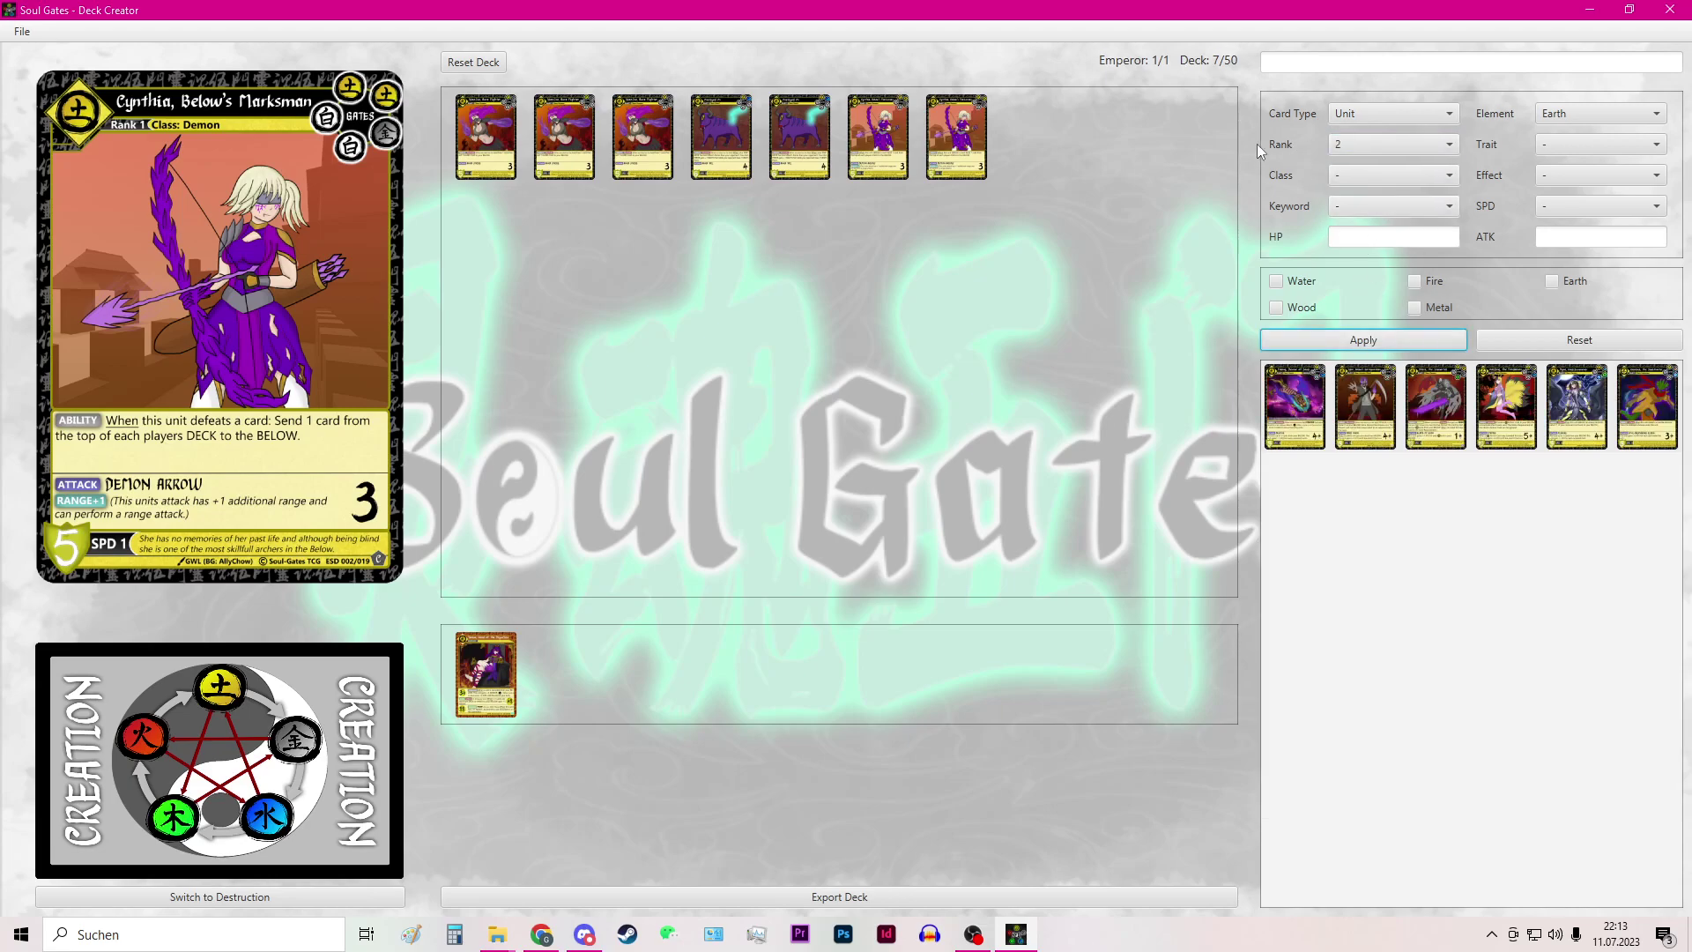
{"action": "left_click", "coordinate": [1293, 436]}
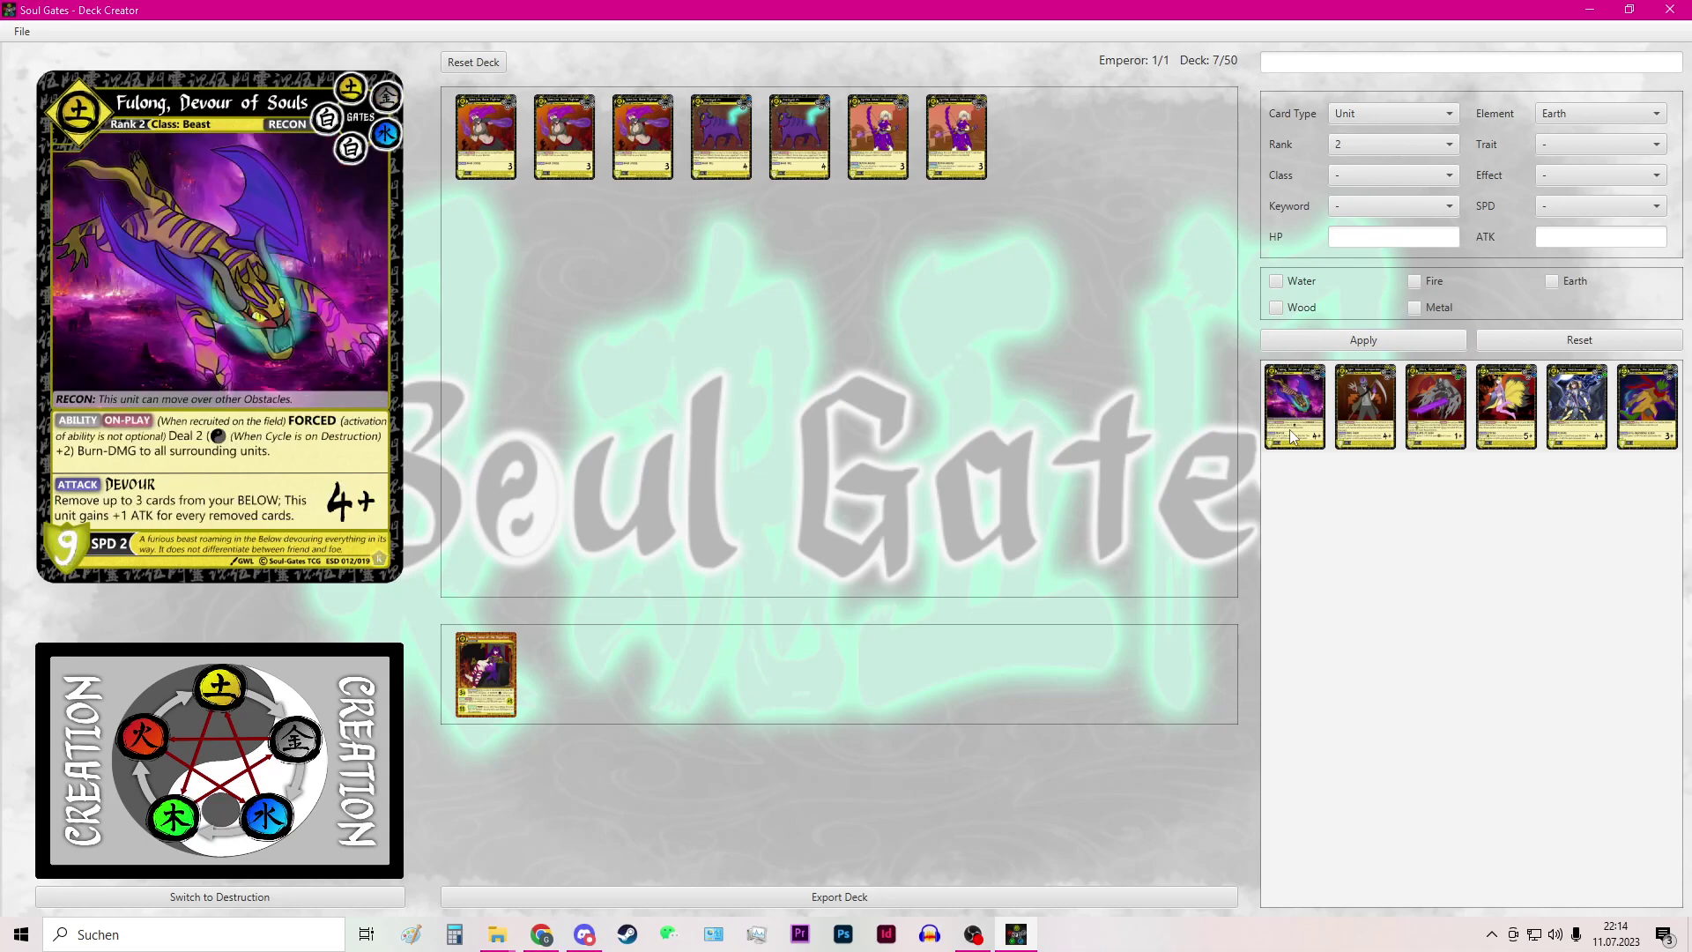
{"action": "left_click", "coordinate": [1293, 436]}
{"action": "left_click", "coordinate": [1293, 436]}
{"action": "left_click", "coordinate": [1384, 421]}
{"action": "left_click", "coordinate": [1427, 420]}
{"action": "left_click", "coordinate": [1436, 423]}
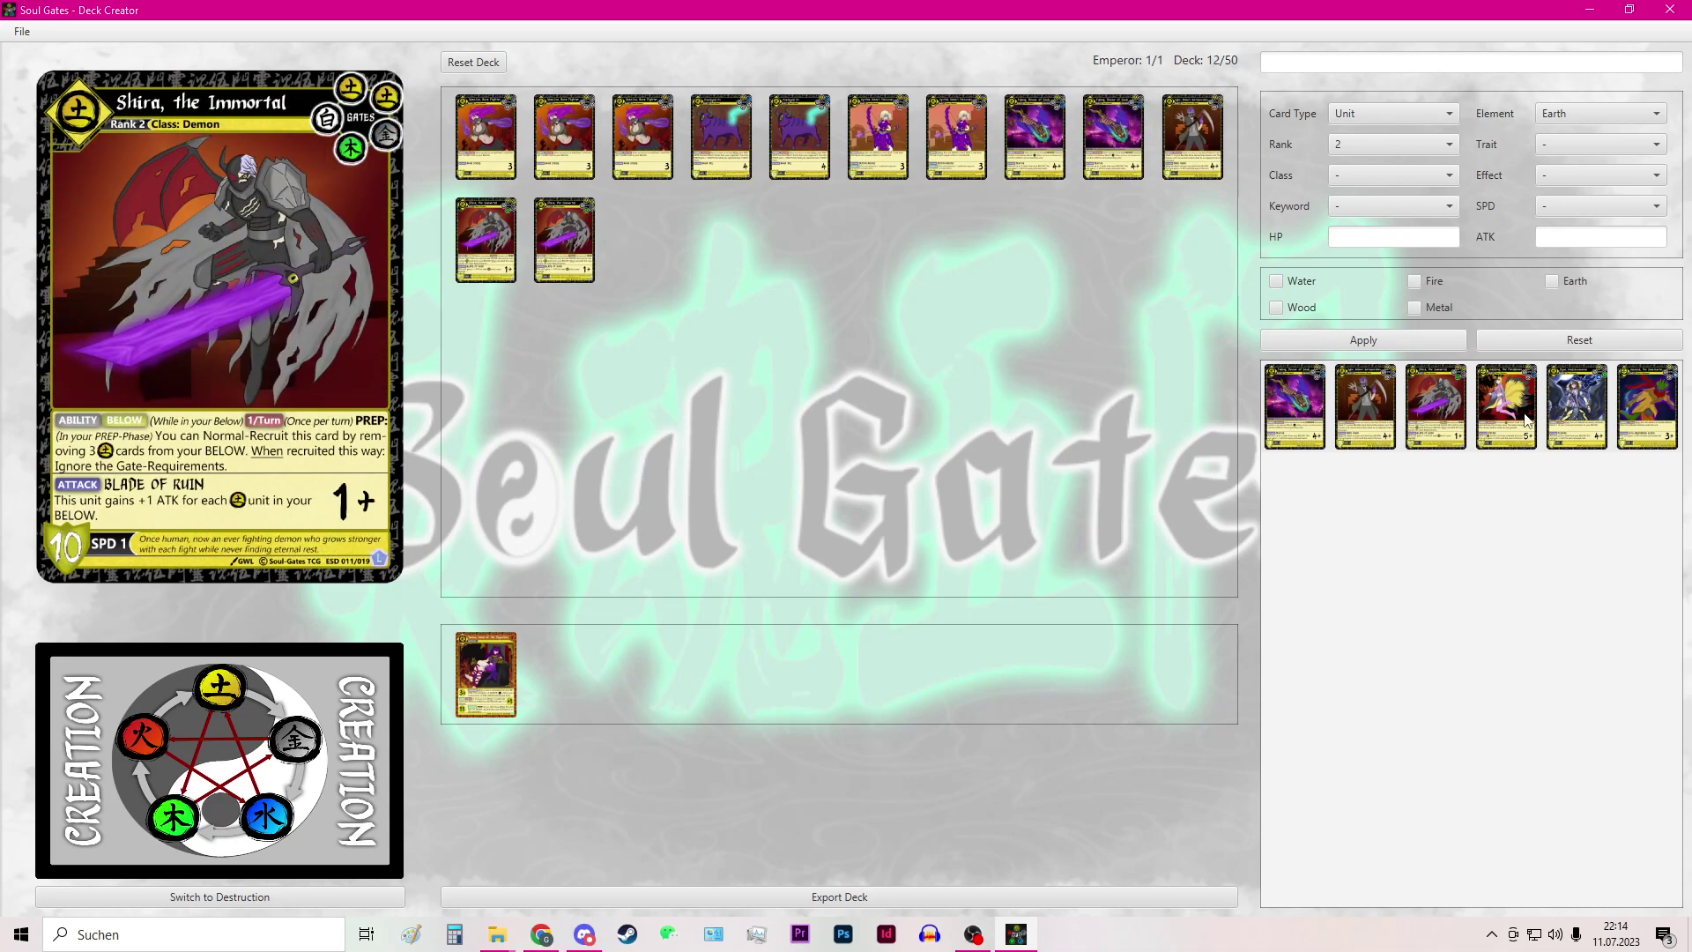
{"action": "left_click", "coordinate": [1525, 420]}
{"action": "left_click", "coordinate": [1525, 421]}
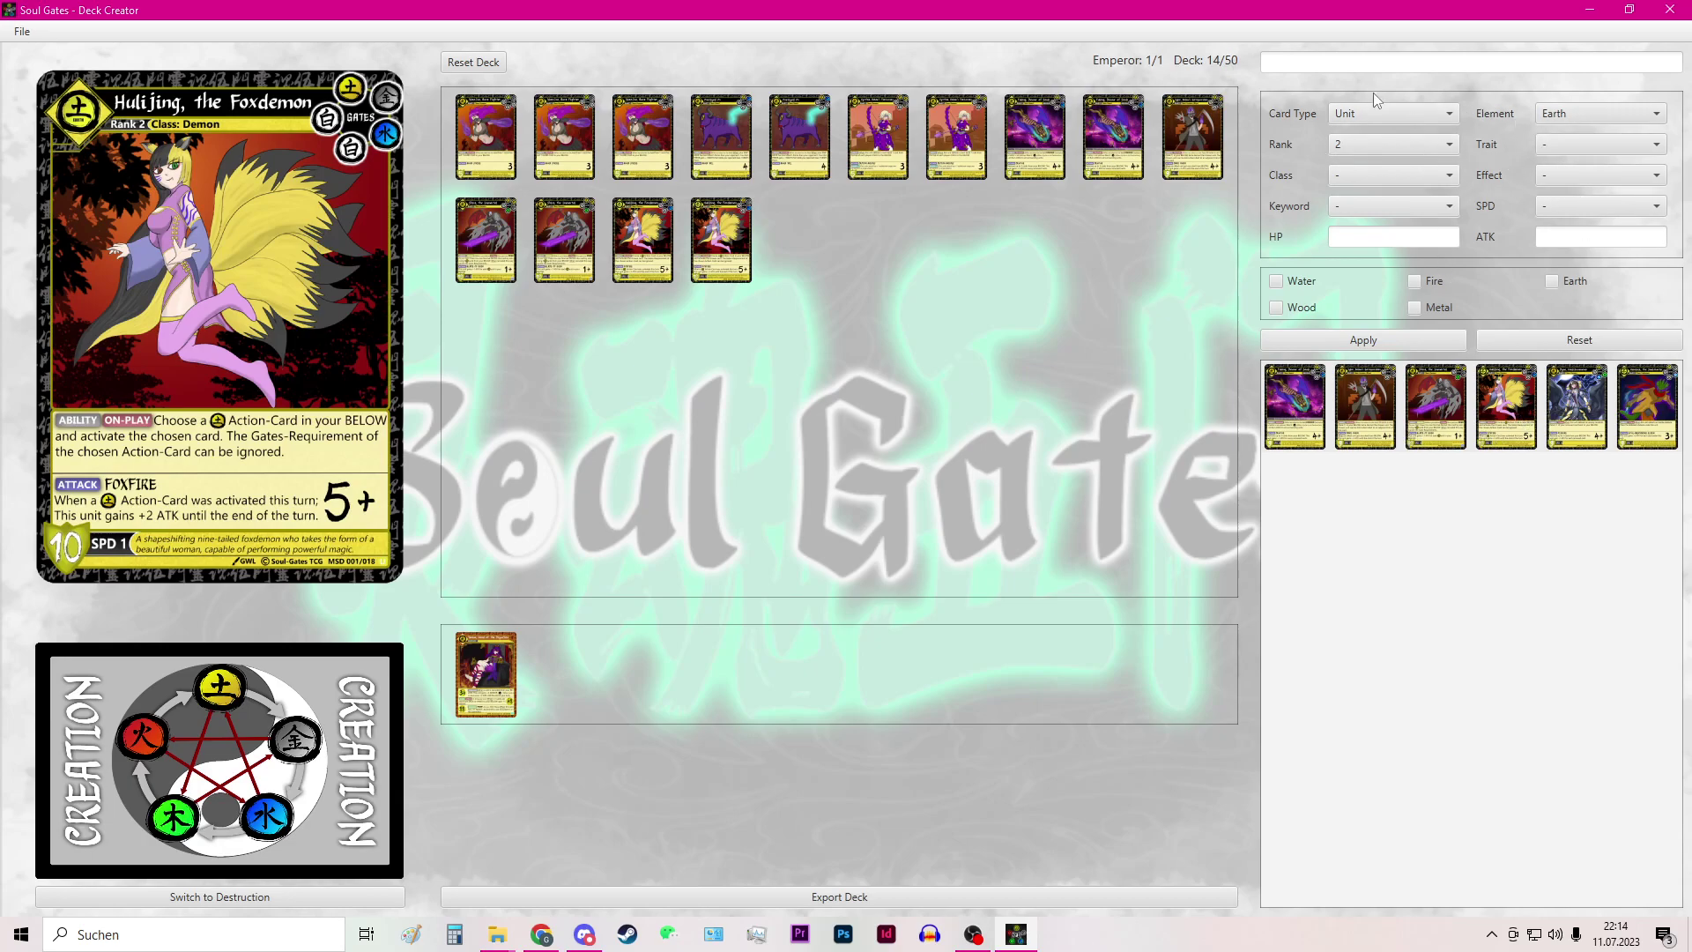
Step: Reset the filters and narrow the card list to the Guard trait
{"action": "left_click", "coordinate": [1595, 341]}
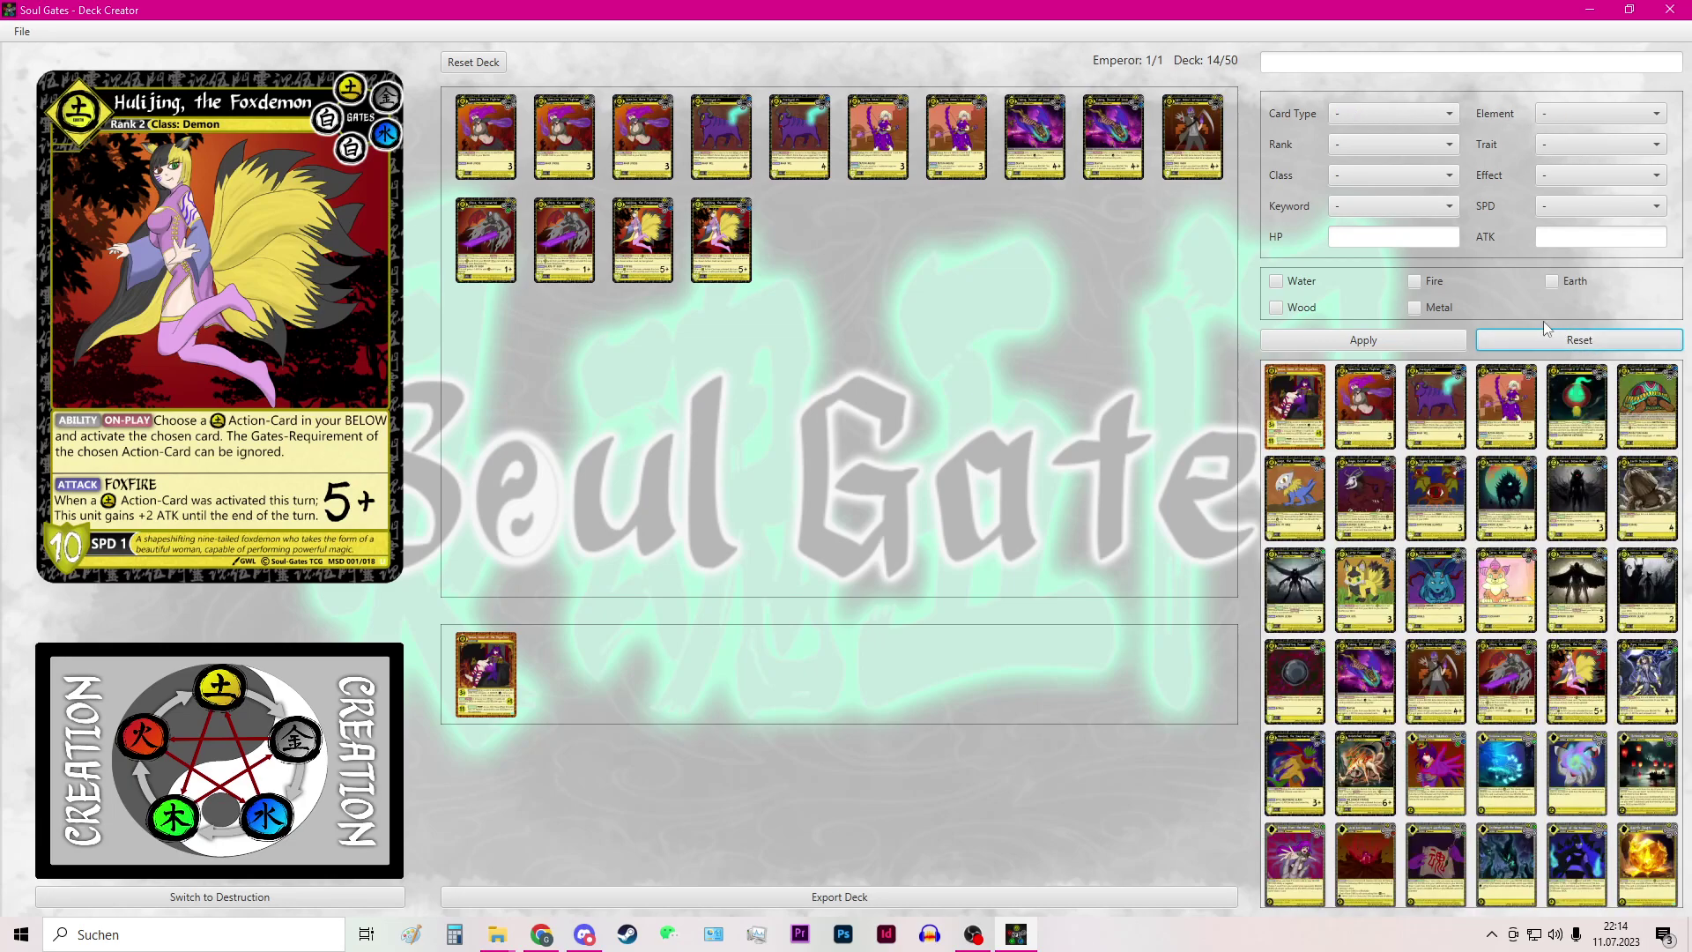
{"action": "left_click", "coordinate": [1541, 146]}
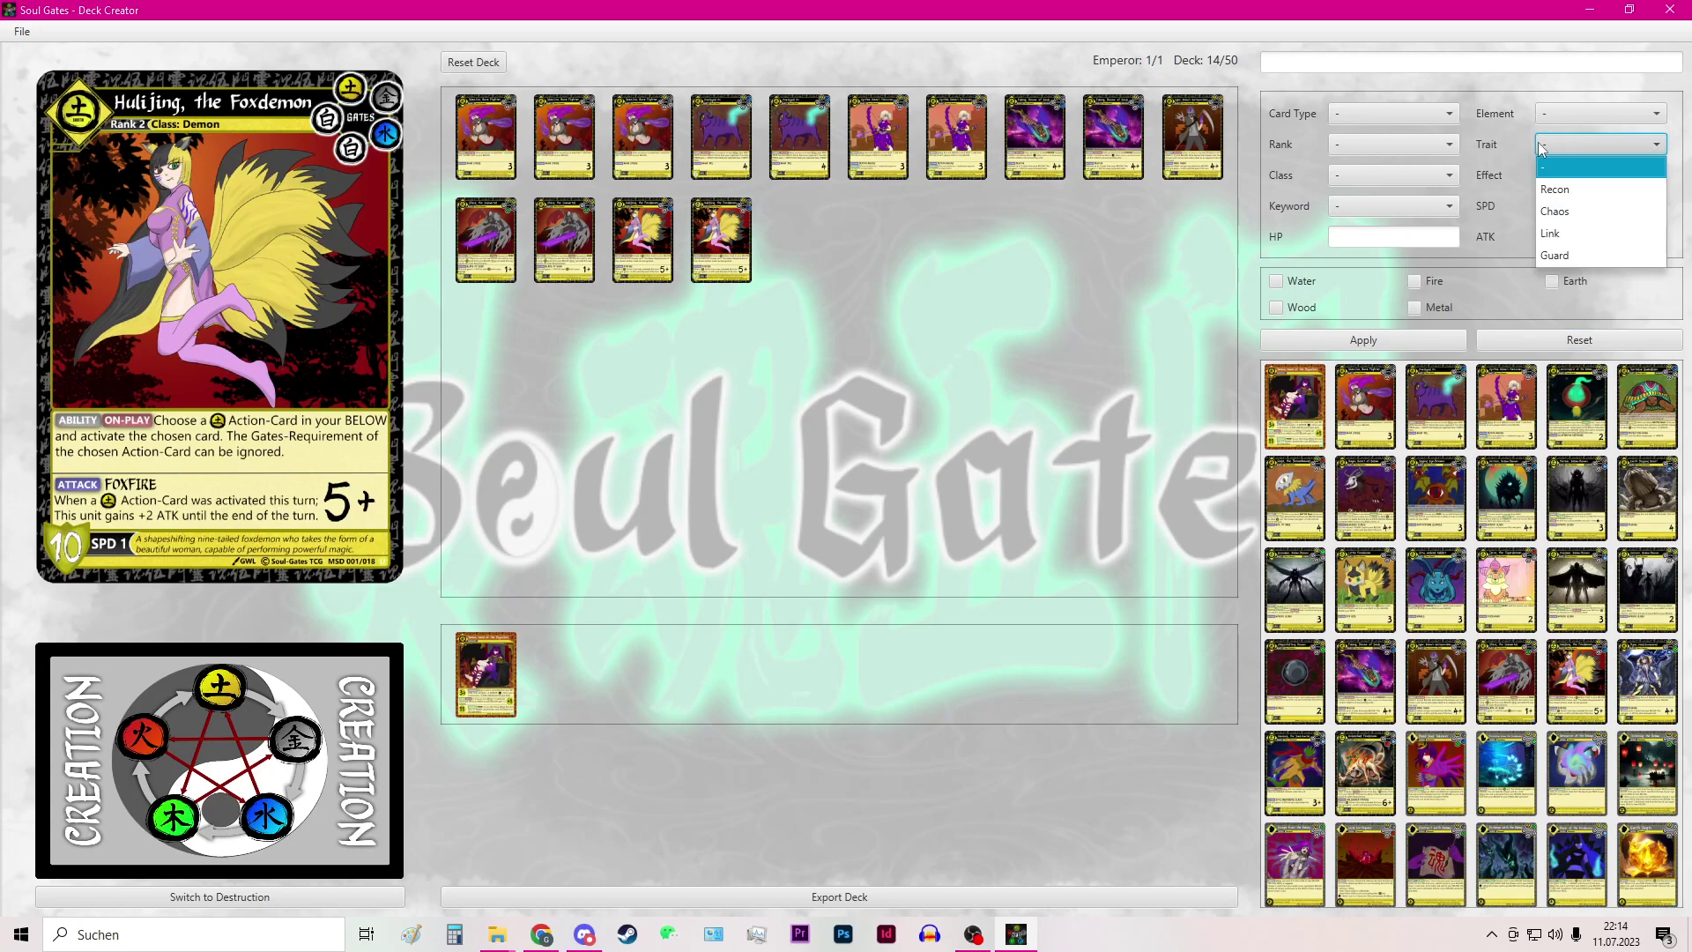
{"action": "left_click", "coordinate": [1563, 255]}
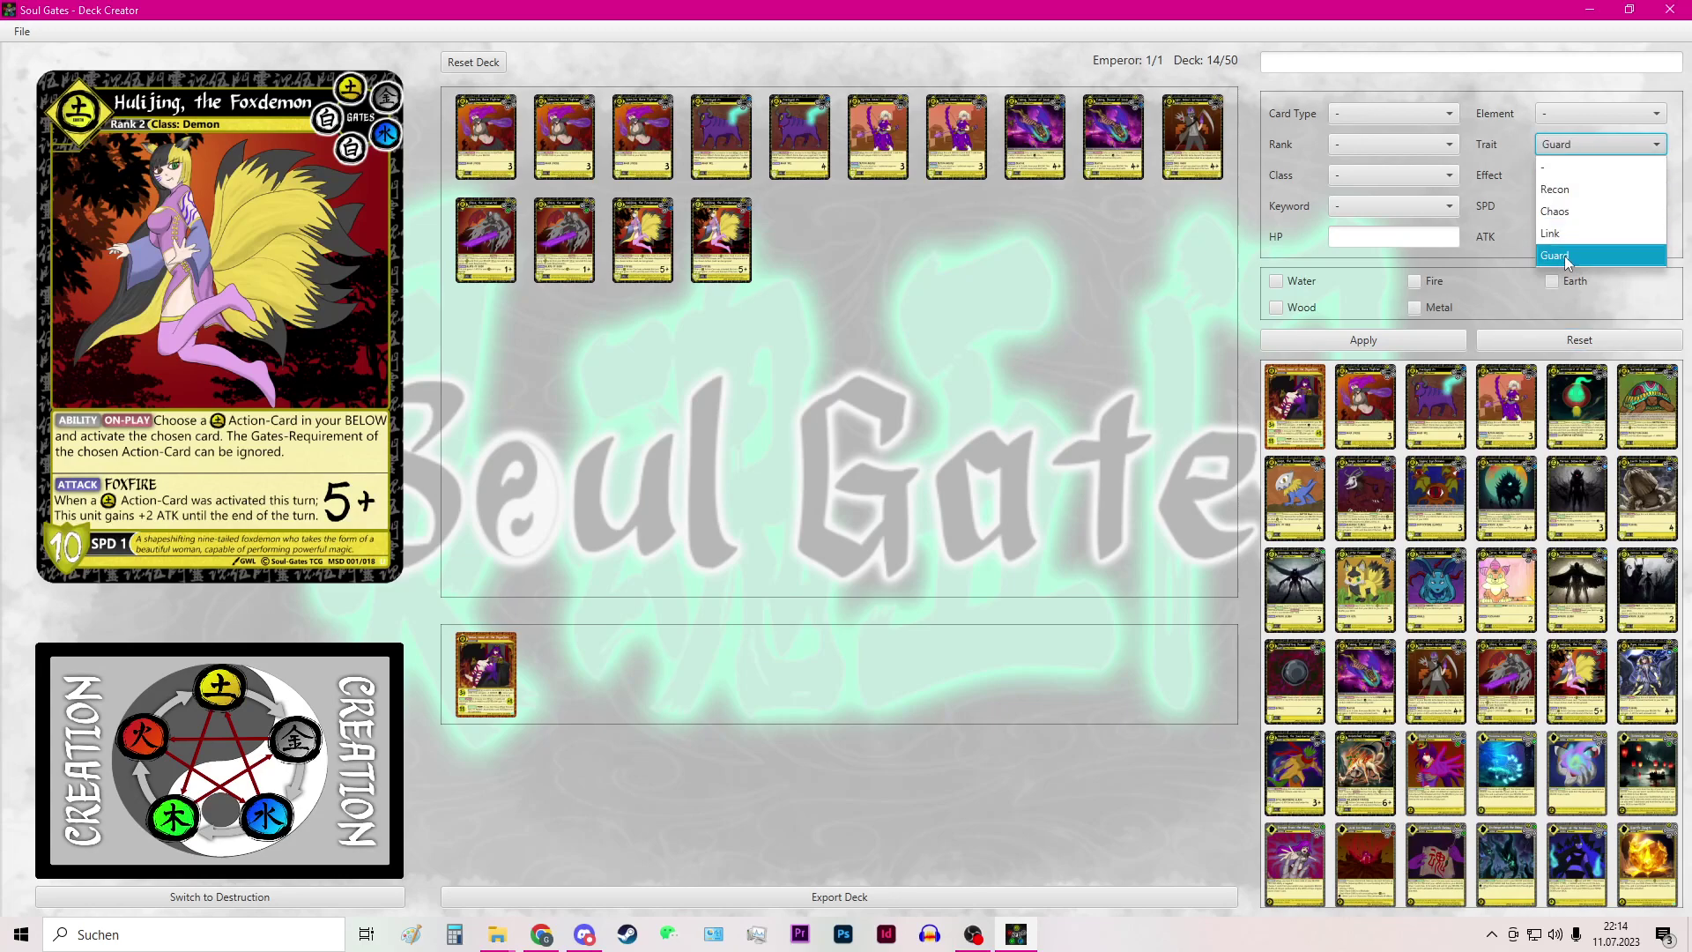
{"action": "left_click", "coordinate": [1362, 340]}
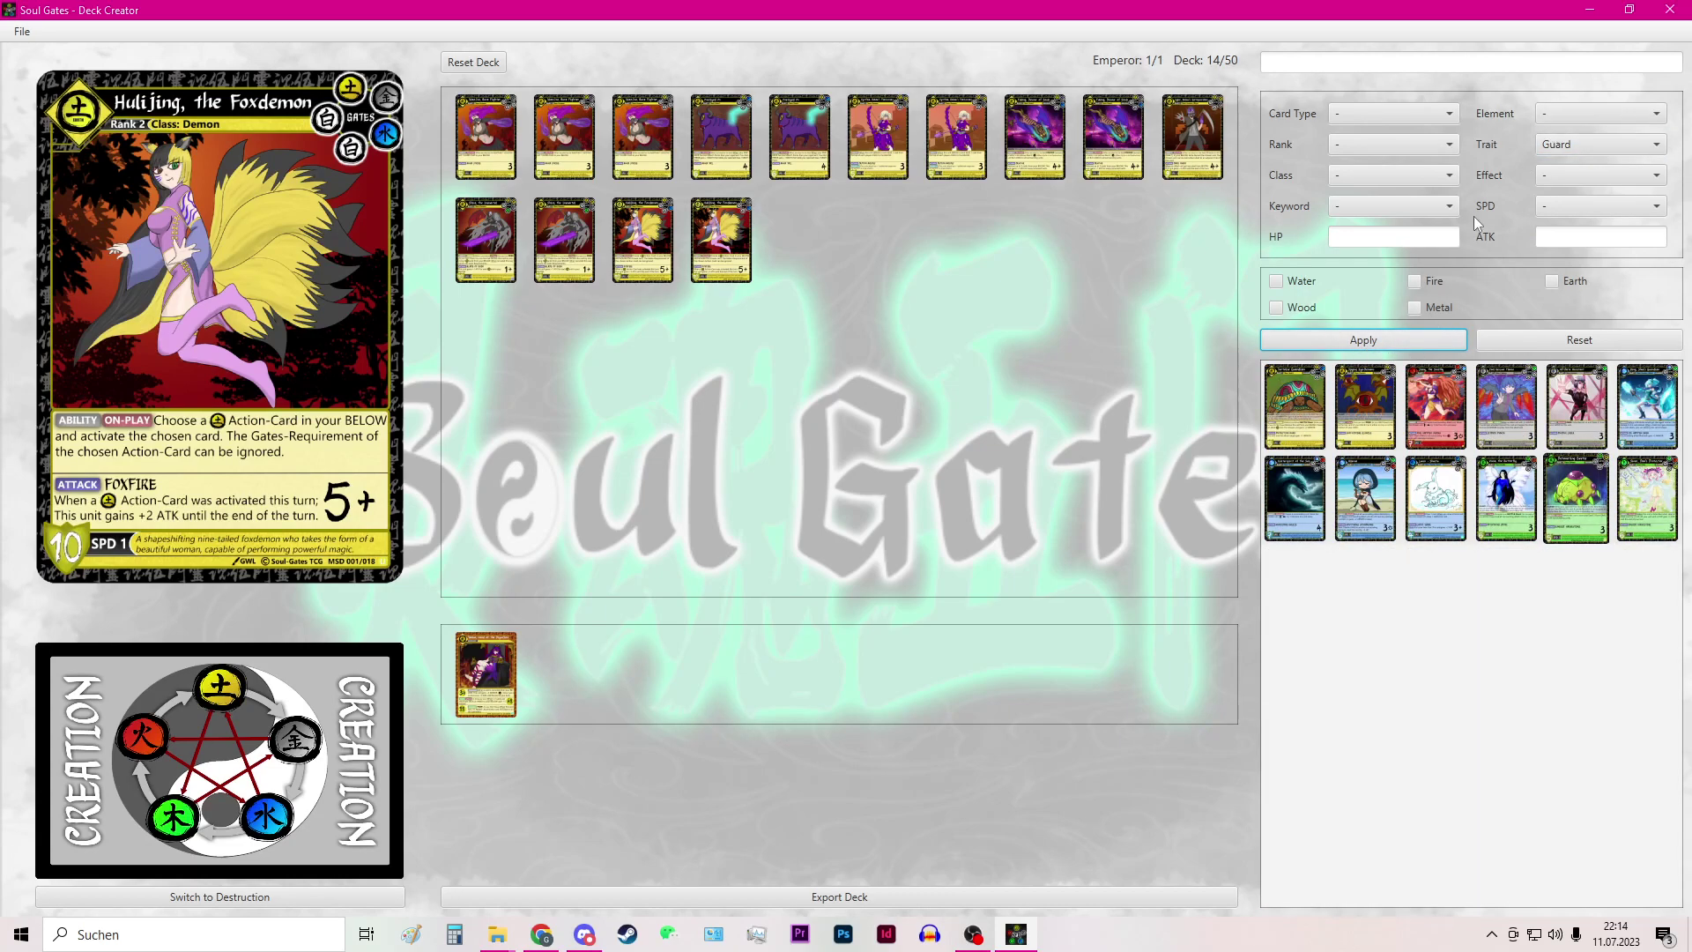
Step: Add two Turtoise Guardian and two Spying Eye-Demons to the deck
{"action": "left_click", "coordinate": [1298, 409]}
{"action": "double_click", "coordinate": [1298, 408]}
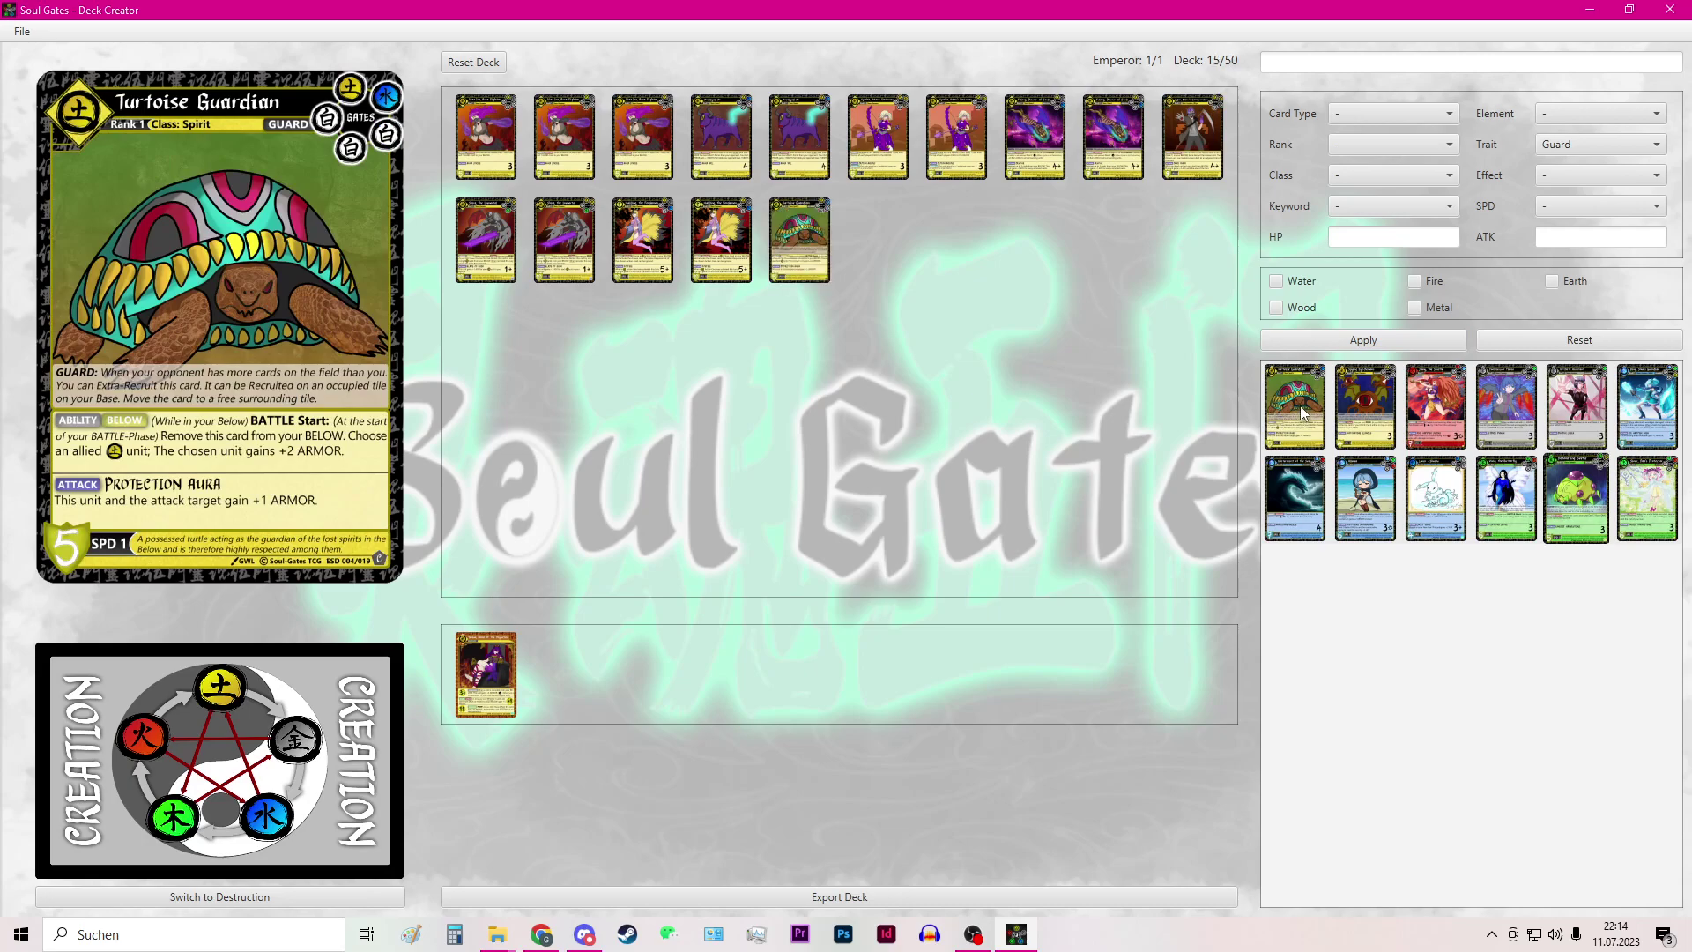
{"action": "double_click", "coordinate": [1298, 400]}
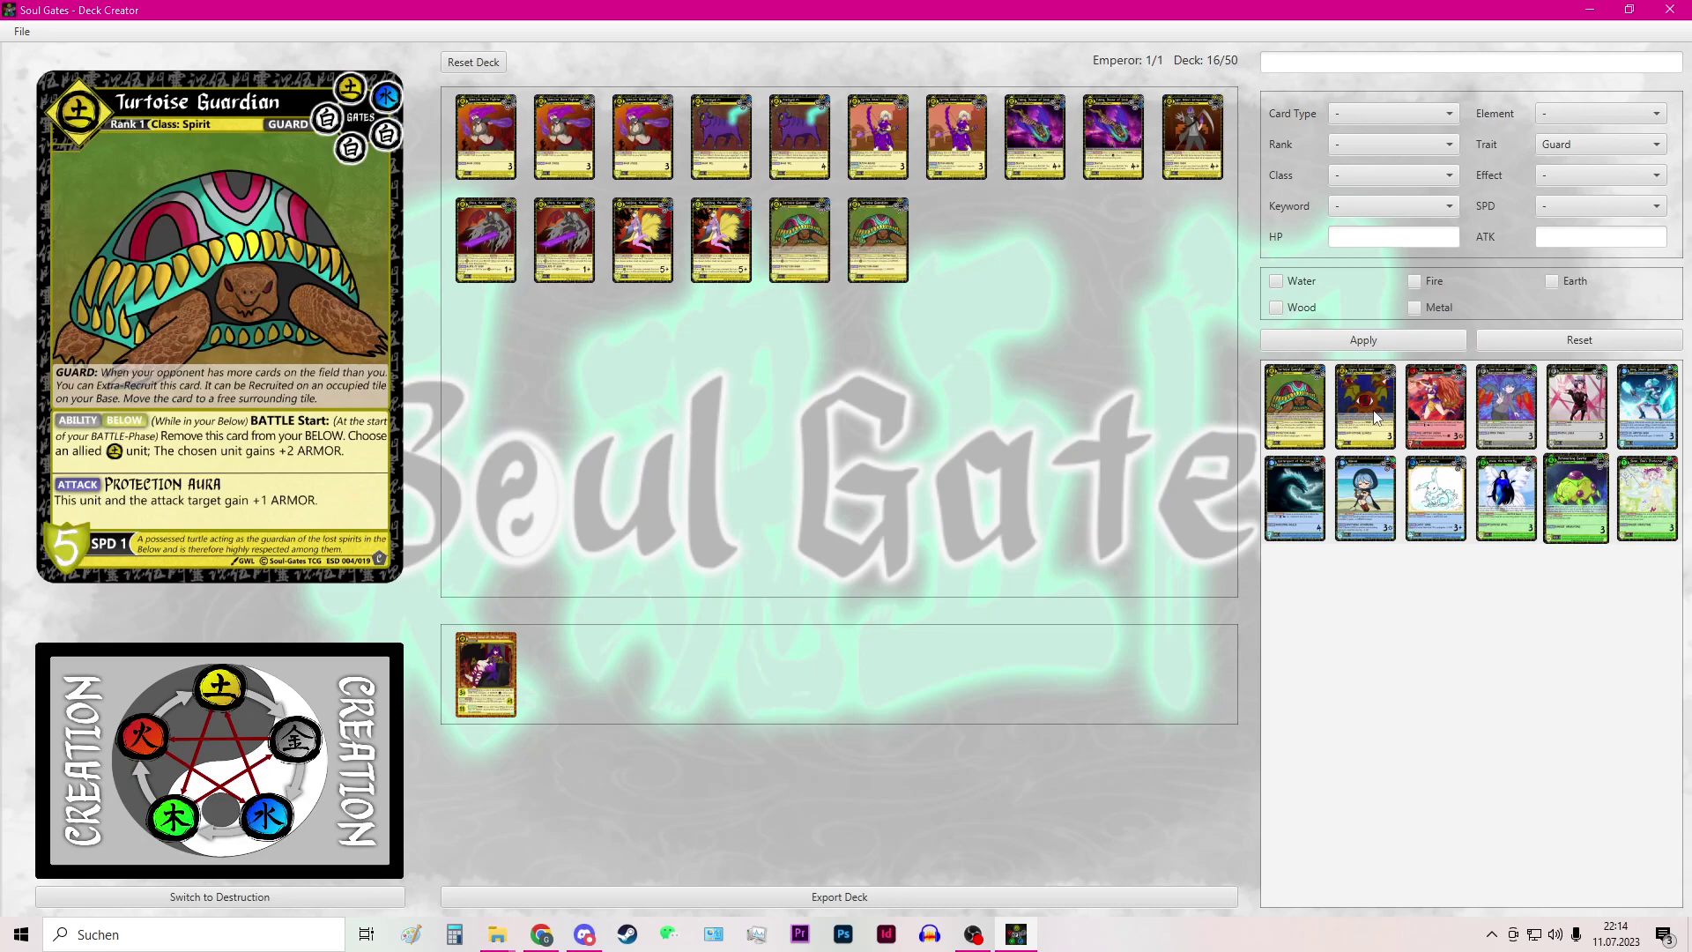
{"action": "left_click", "coordinate": [1377, 417]}
{"action": "double_click", "coordinate": [1377, 417]}
{"action": "double_click", "coordinate": [1377, 417]}
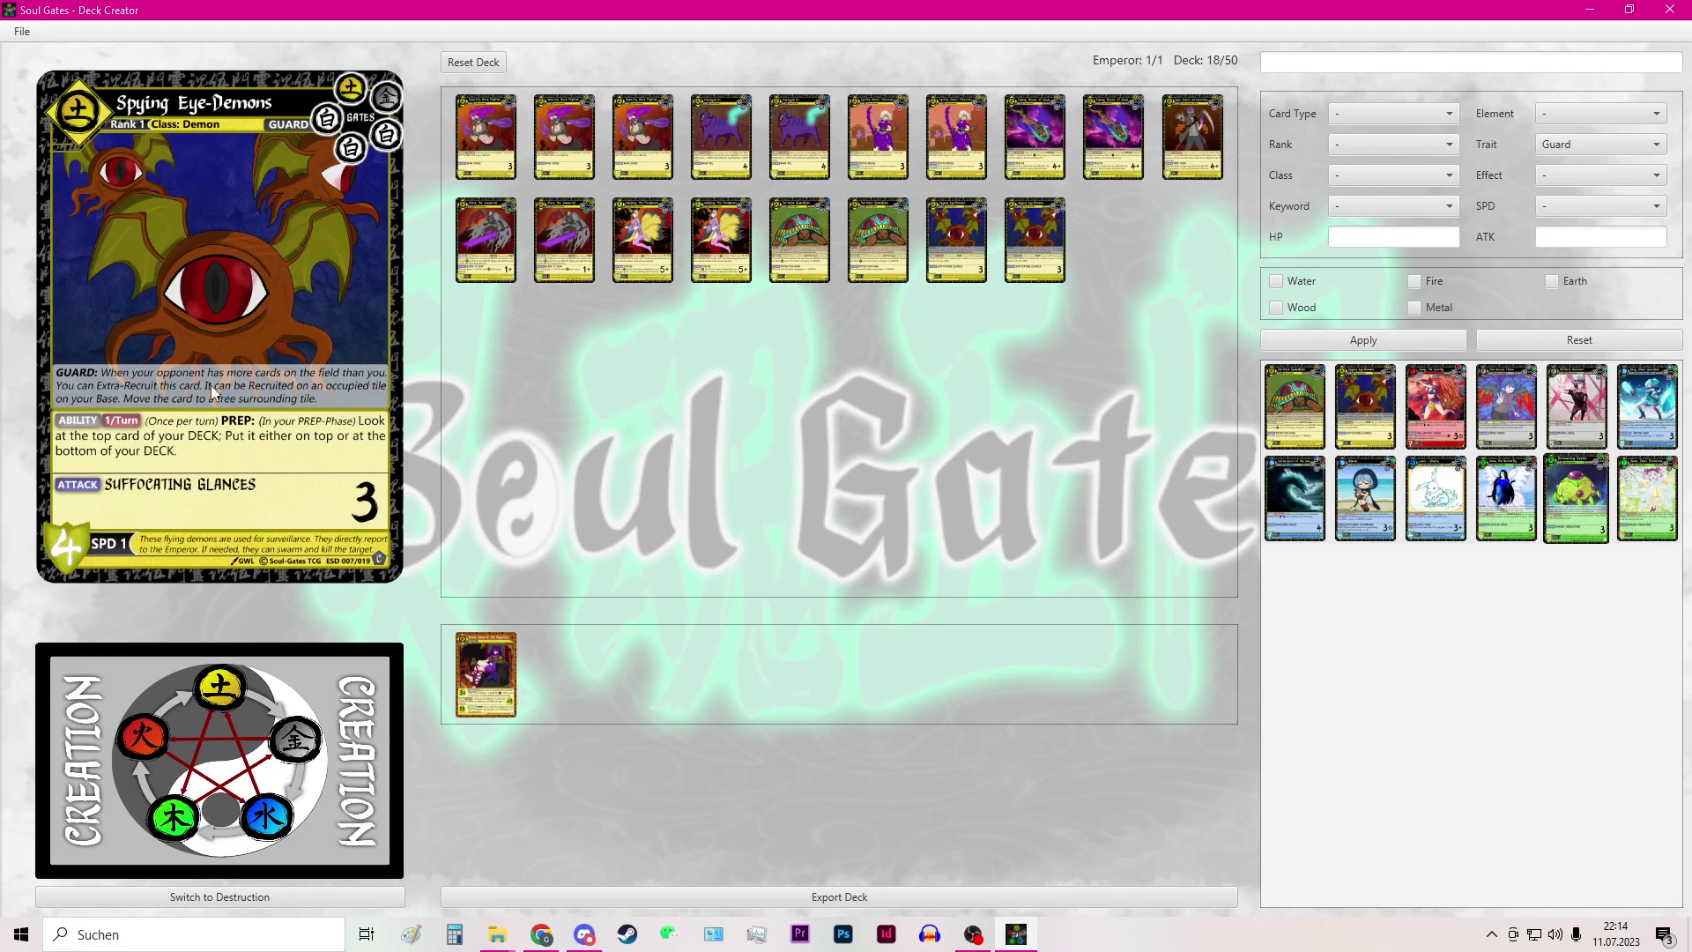
Step: Reset the Guard filter and filter the card list by the Milling effect
{"action": "left_click", "coordinate": [1530, 336]}
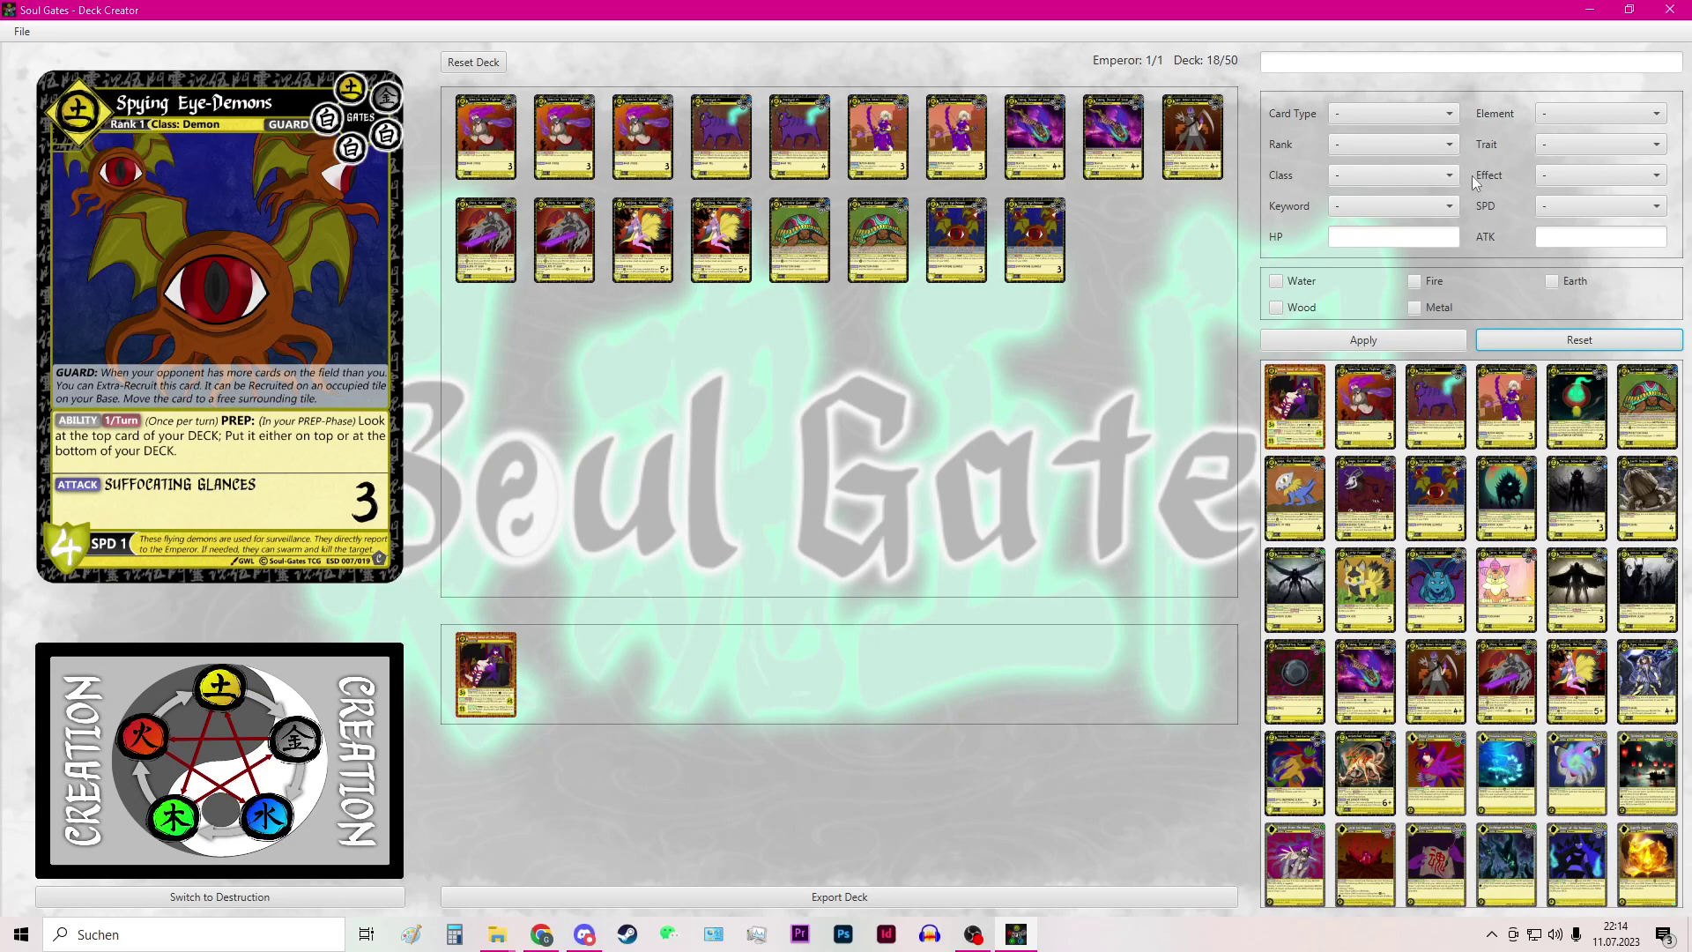
{"action": "left_click", "coordinate": [1556, 176]}
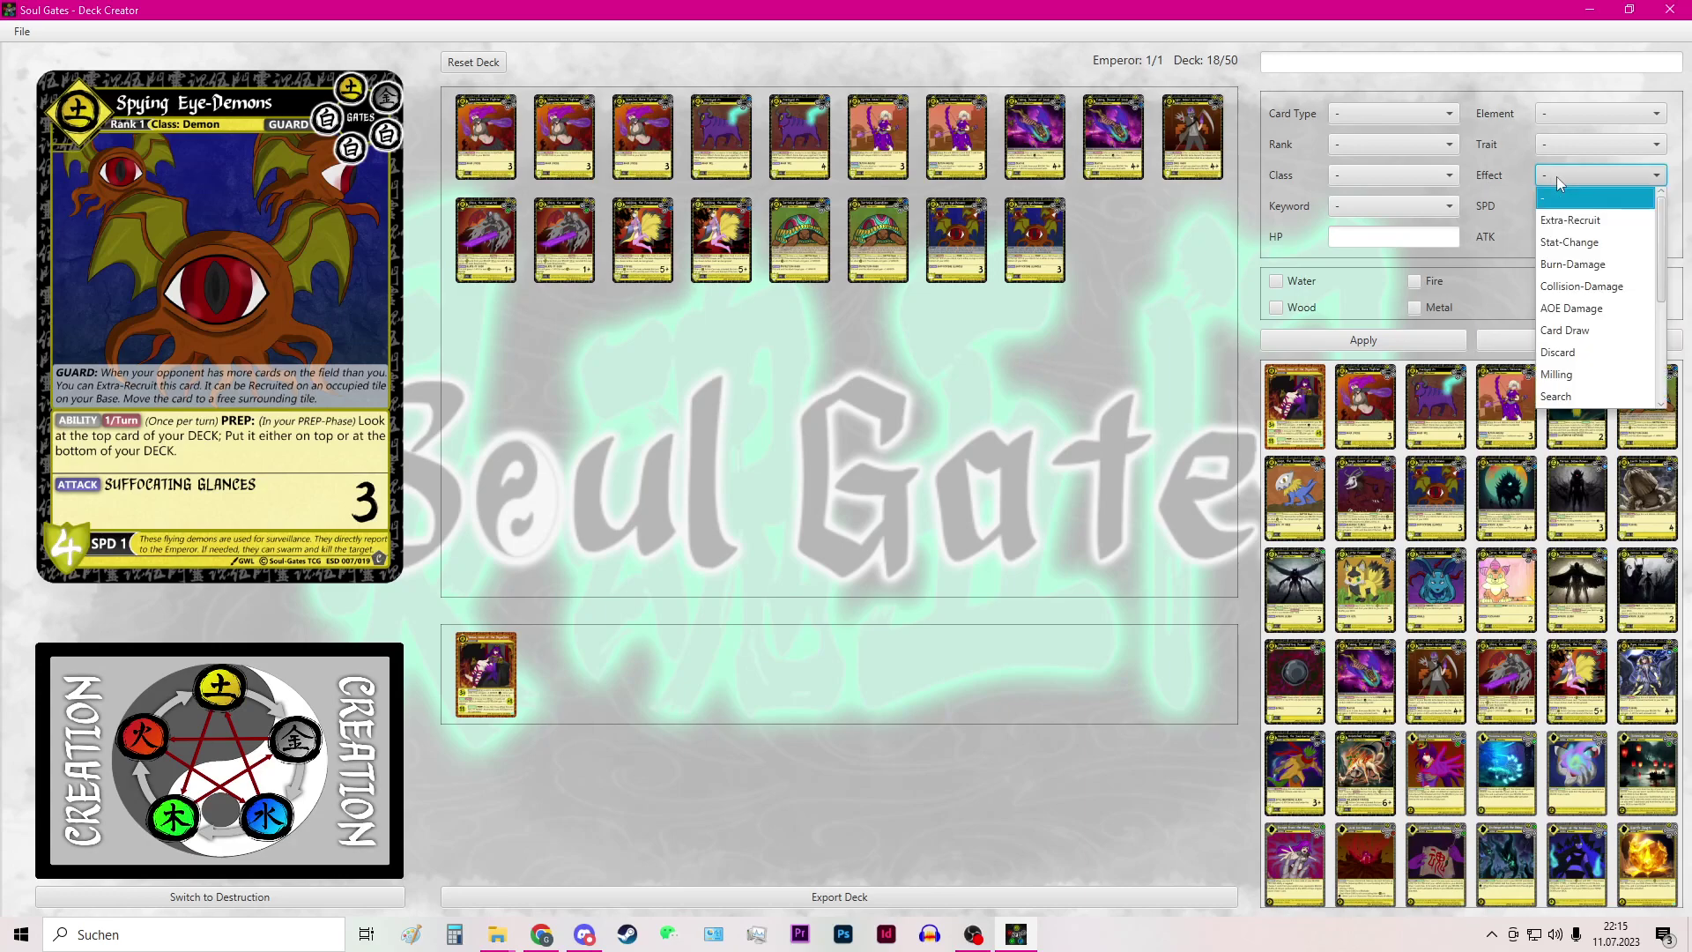
{"action": "scroll", "coordinate": [1606, 286], "scroll_direction": "down", "scroll_amount": 2}
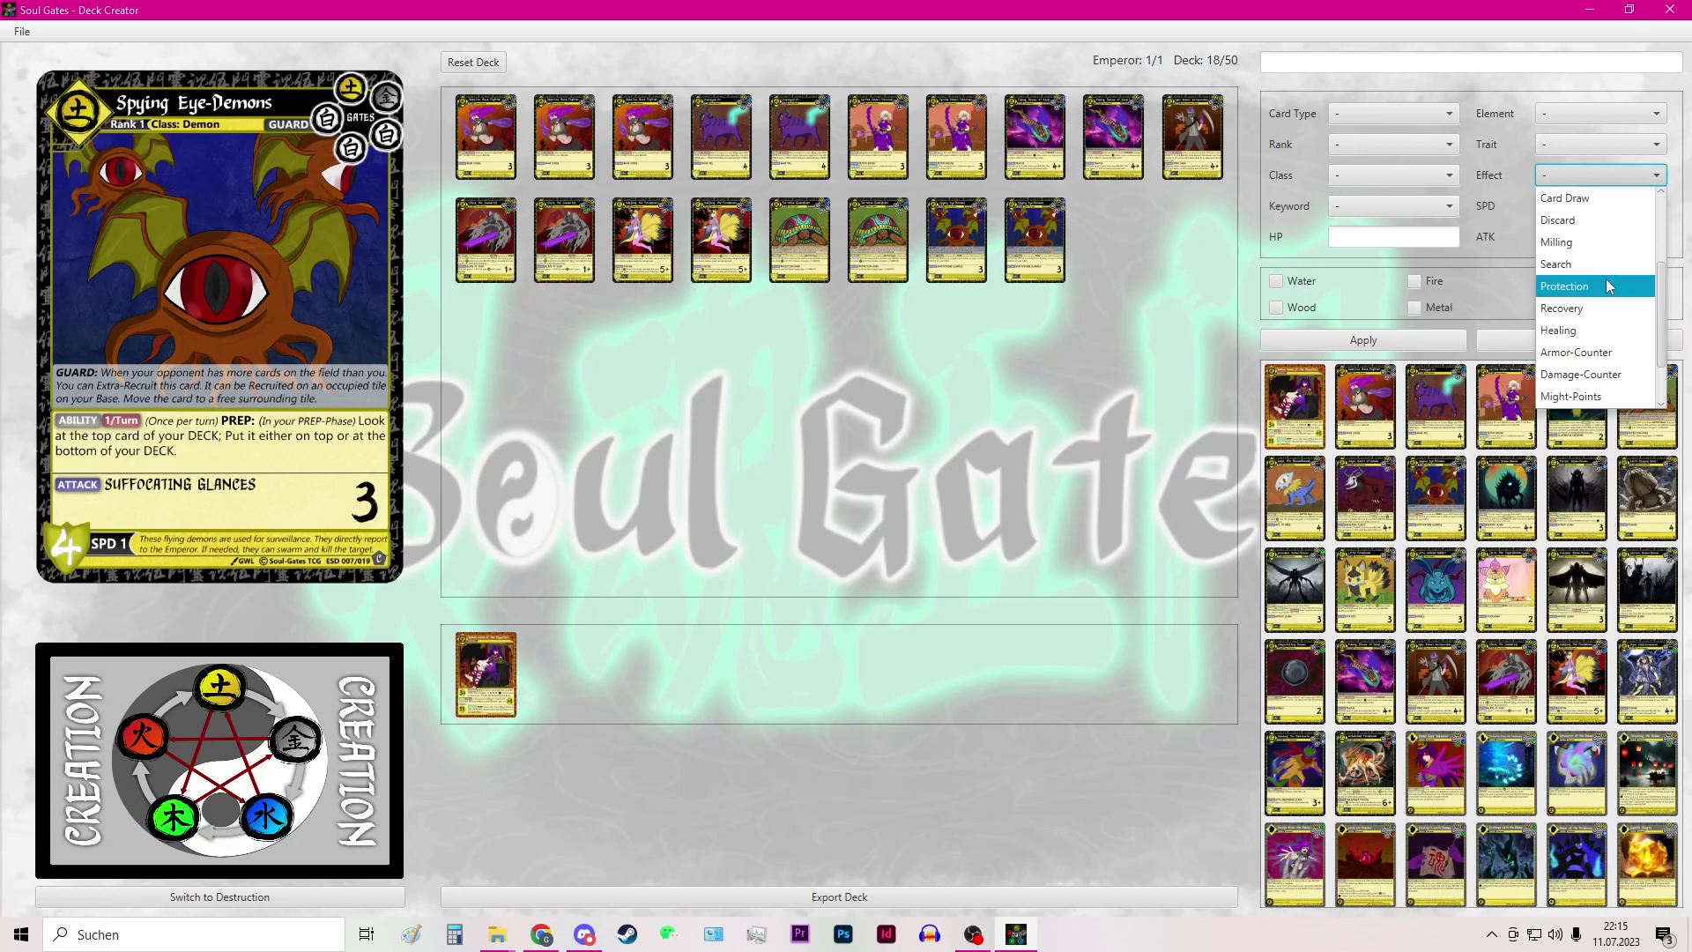
{"action": "left_click", "coordinate": [1576, 242]}
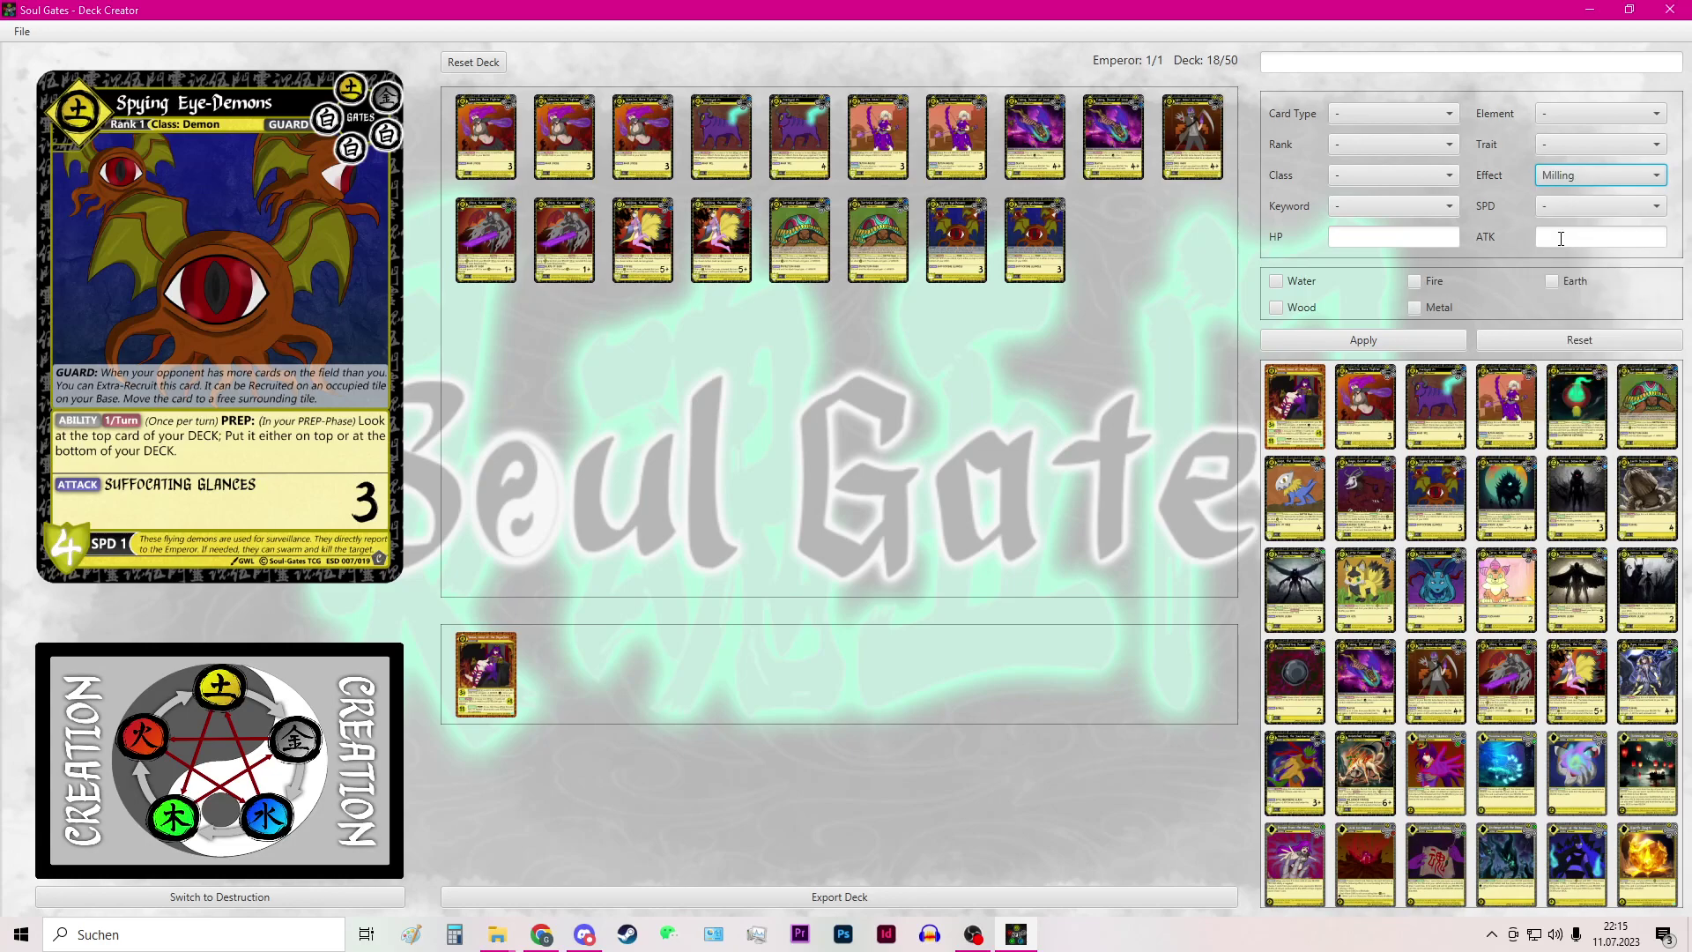
{"action": "left_click", "coordinate": [1379, 344]}
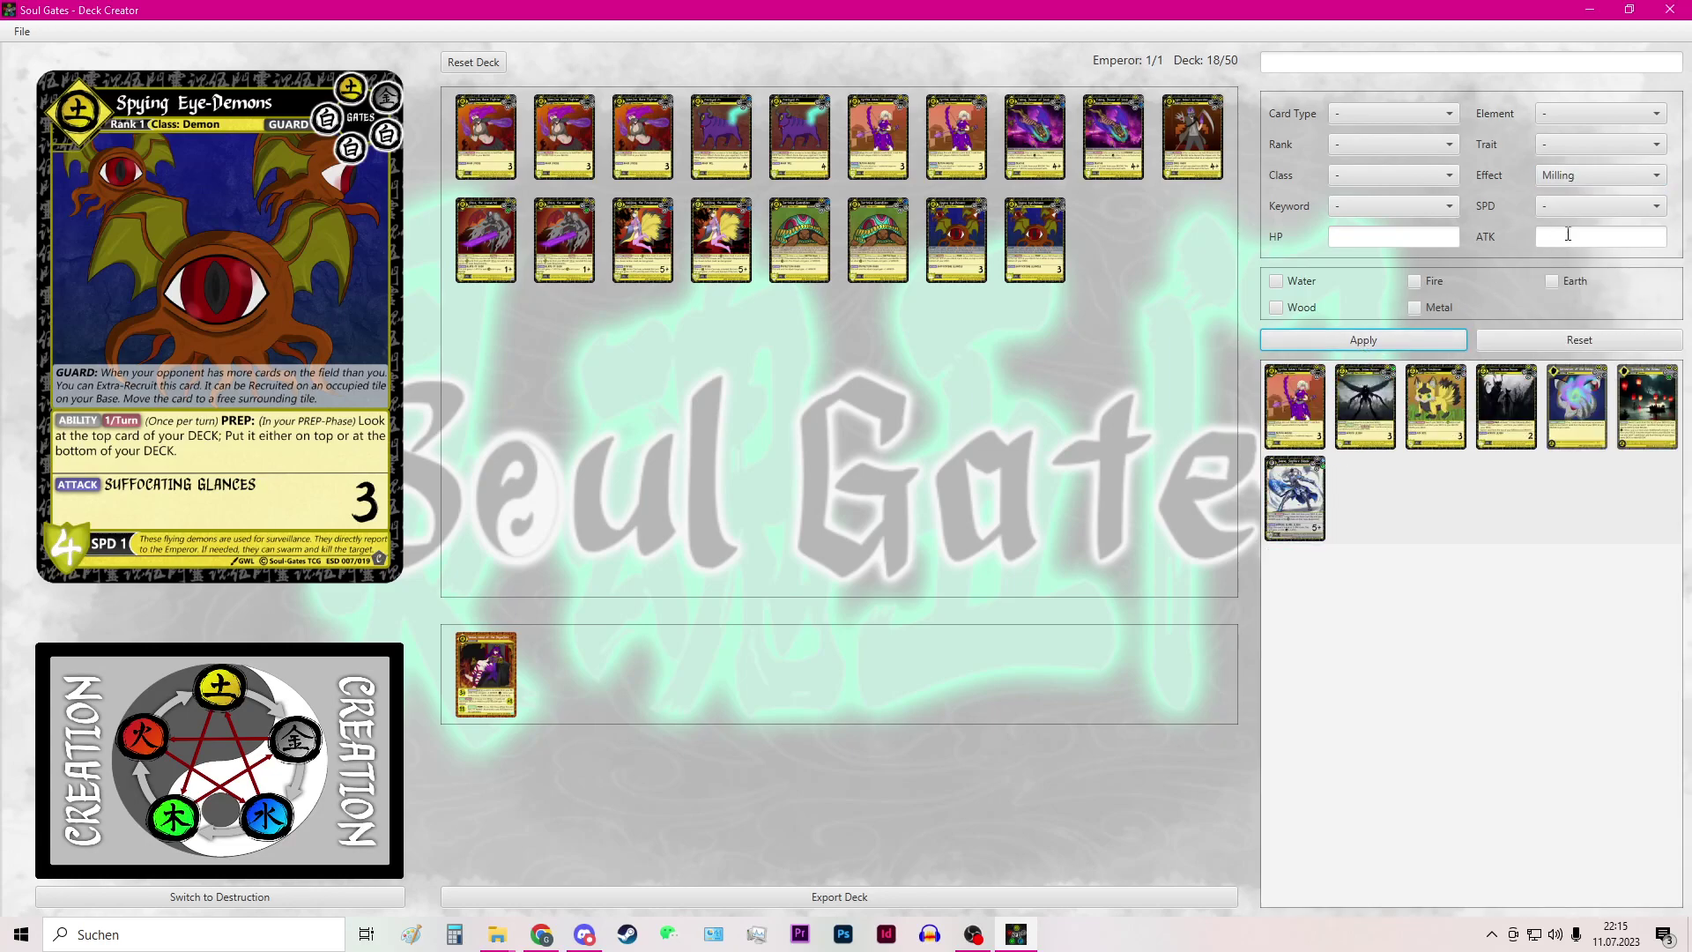
{"action": "left_click", "coordinate": [1576, 114]}
{"action": "left_click", "coordinate": [1576, 113]}
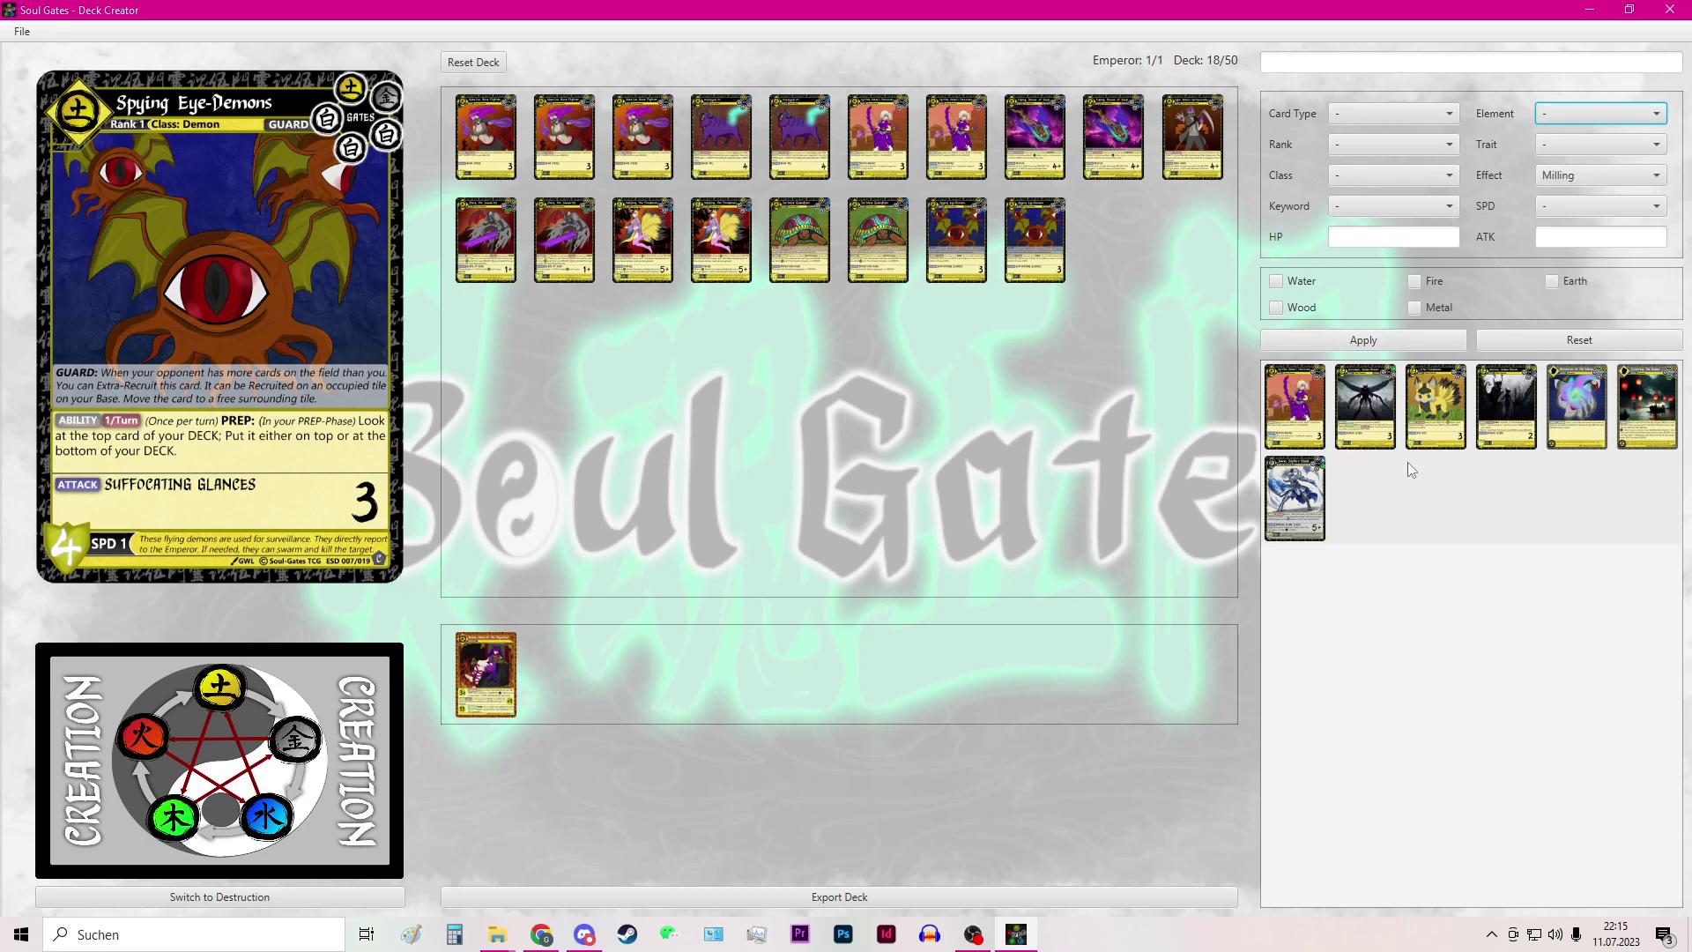
Step: Add two Little Foxdemon and three Ressources of the Below to the deck
{"action": "left_click", "coordinate": [1442, 435]}
{"action": "double_click", "coordinate": [1442, 430]}
{"action": "double_click", "coordinate": [1441, 430]}
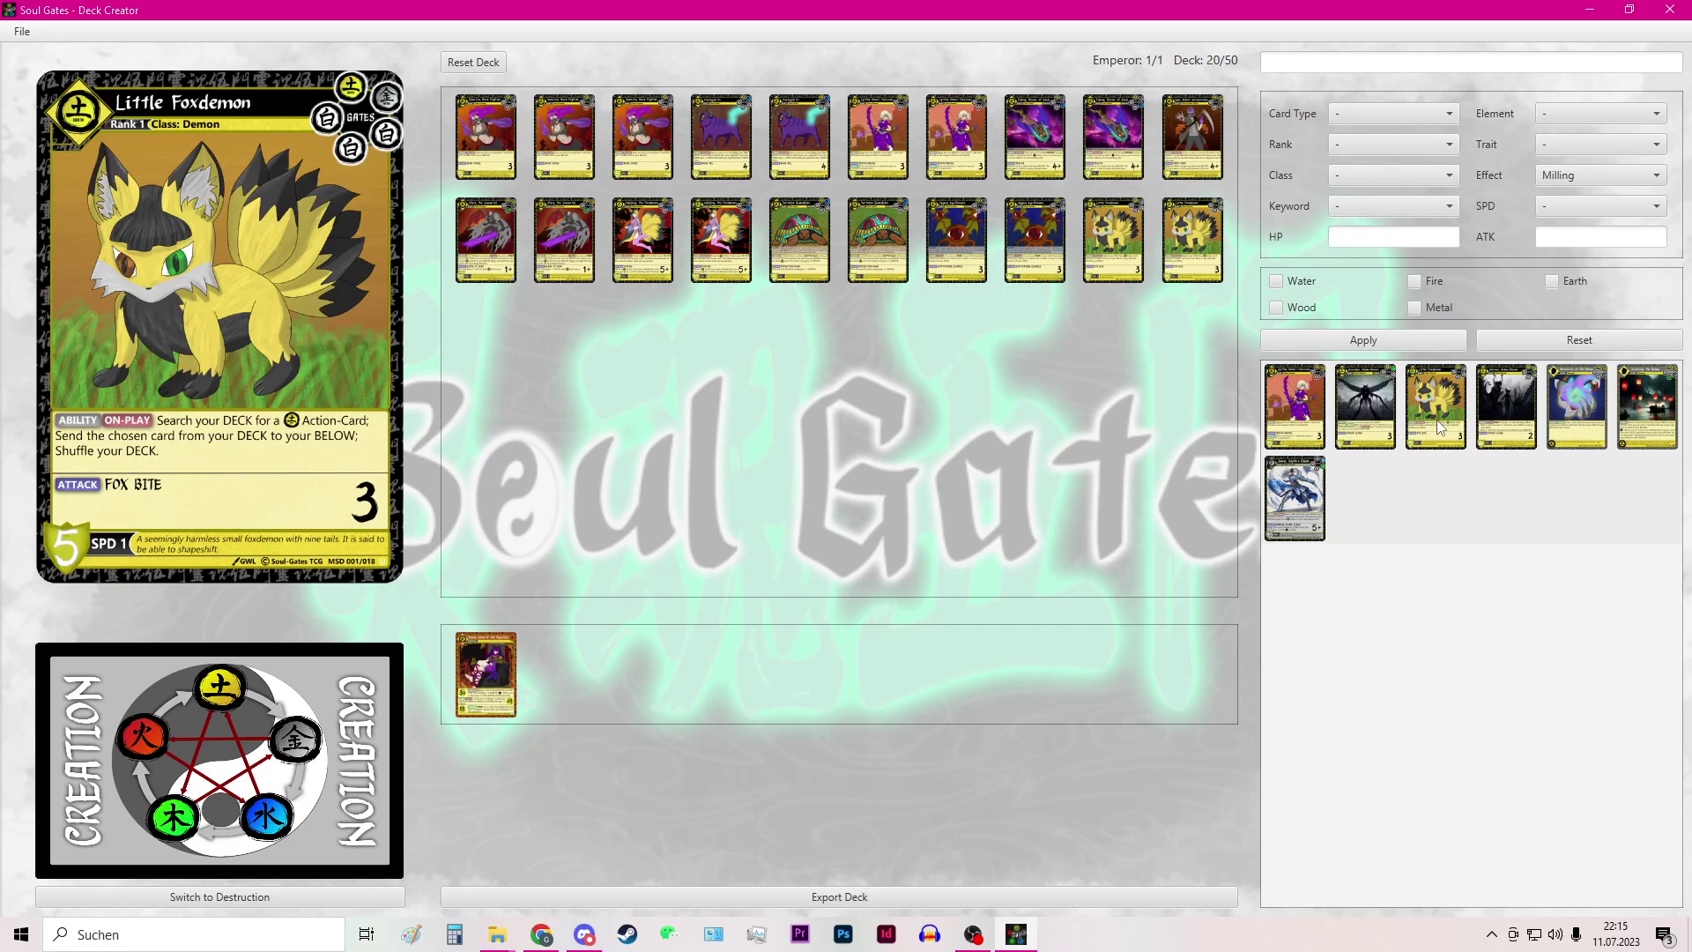
{"action": "double_click", "coordinate": [1567, 407]}
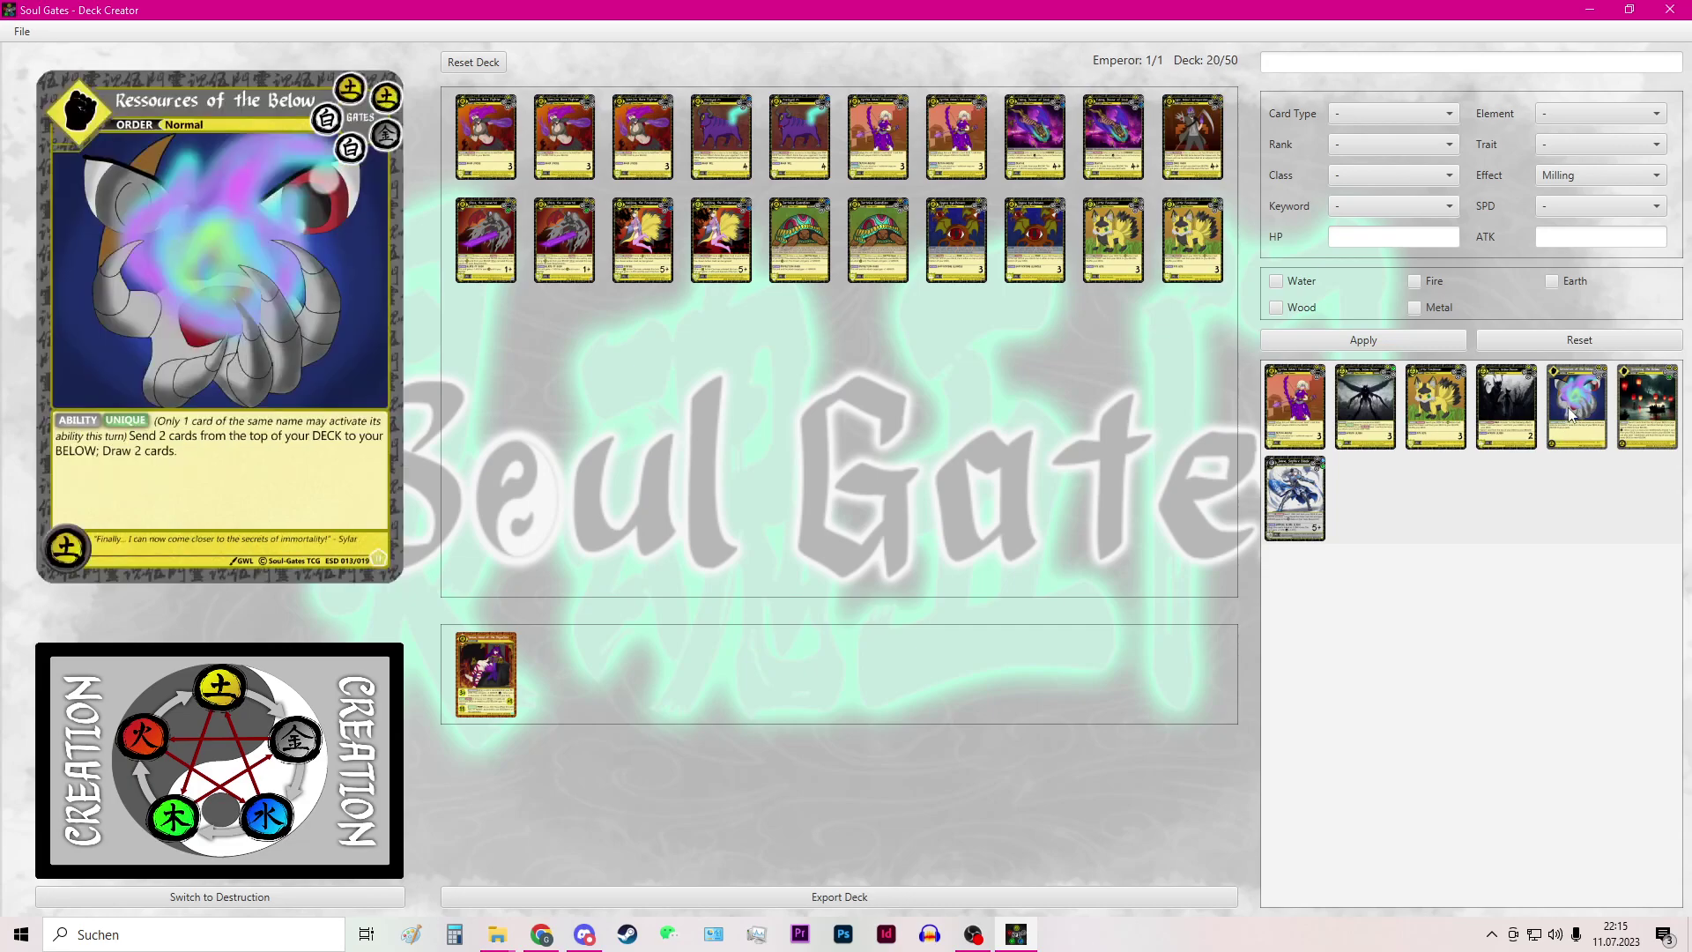
{"action": "double_click", "coordinate": [1568, 407]}
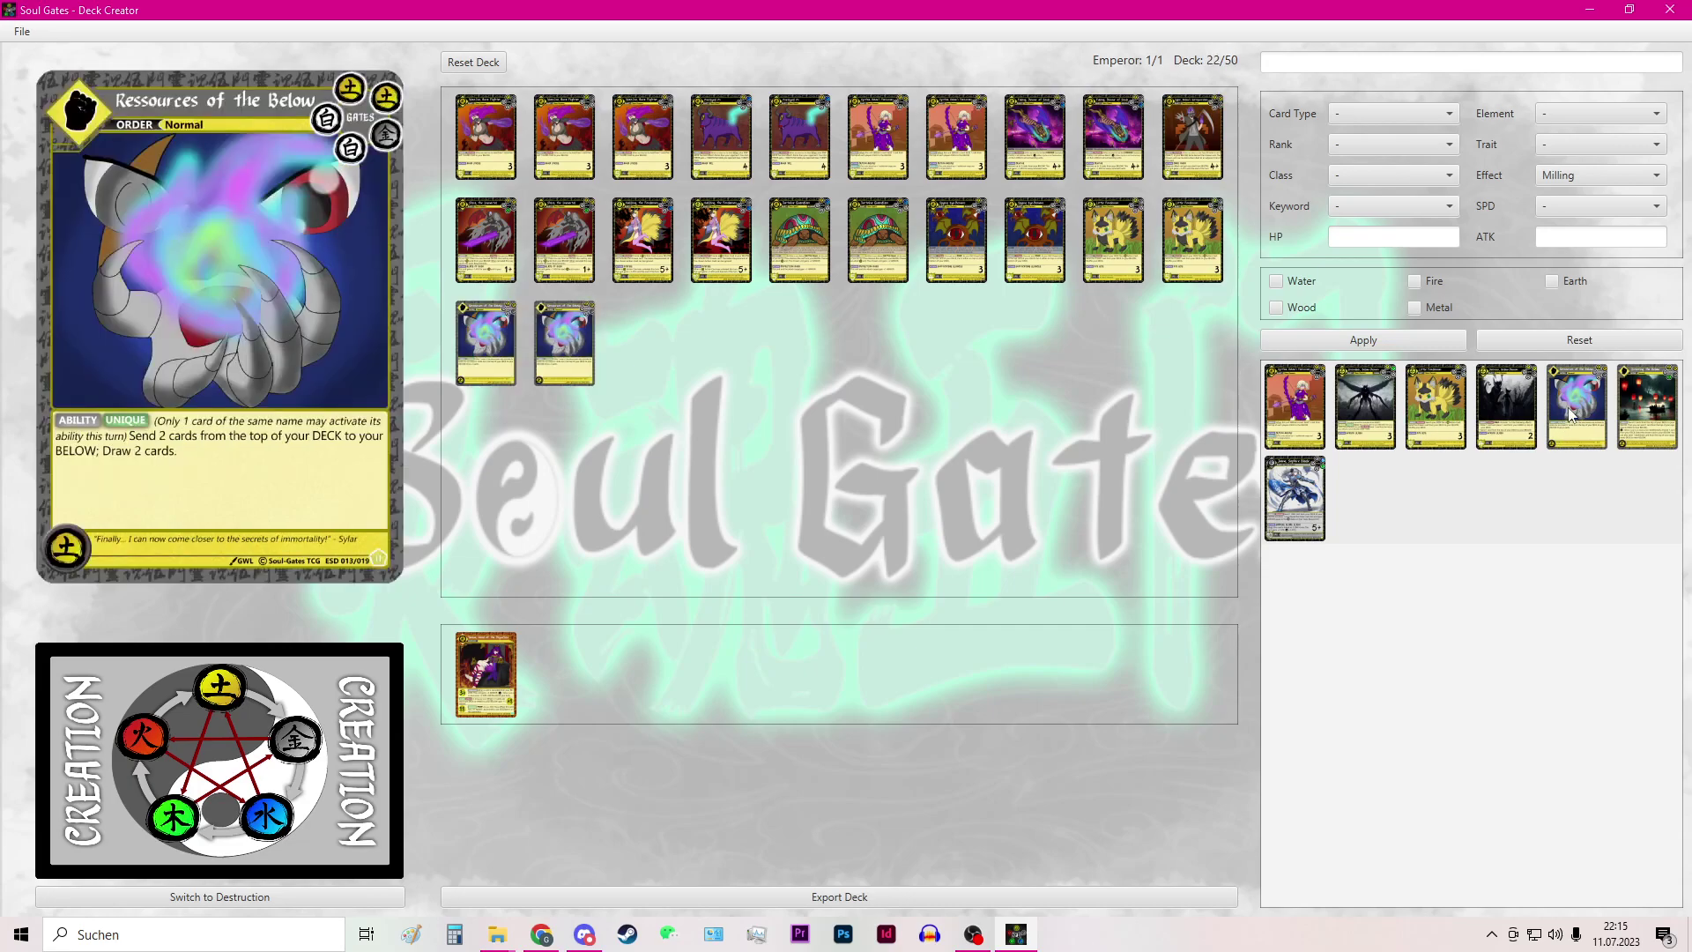
{"action": "double_click", "coordinate": [1568, 407]}
Step: Add three Entering the Below and two Seeraar, Below-Demon to the deck
{"action": "left_click", "coordinate": [1670, 415]}
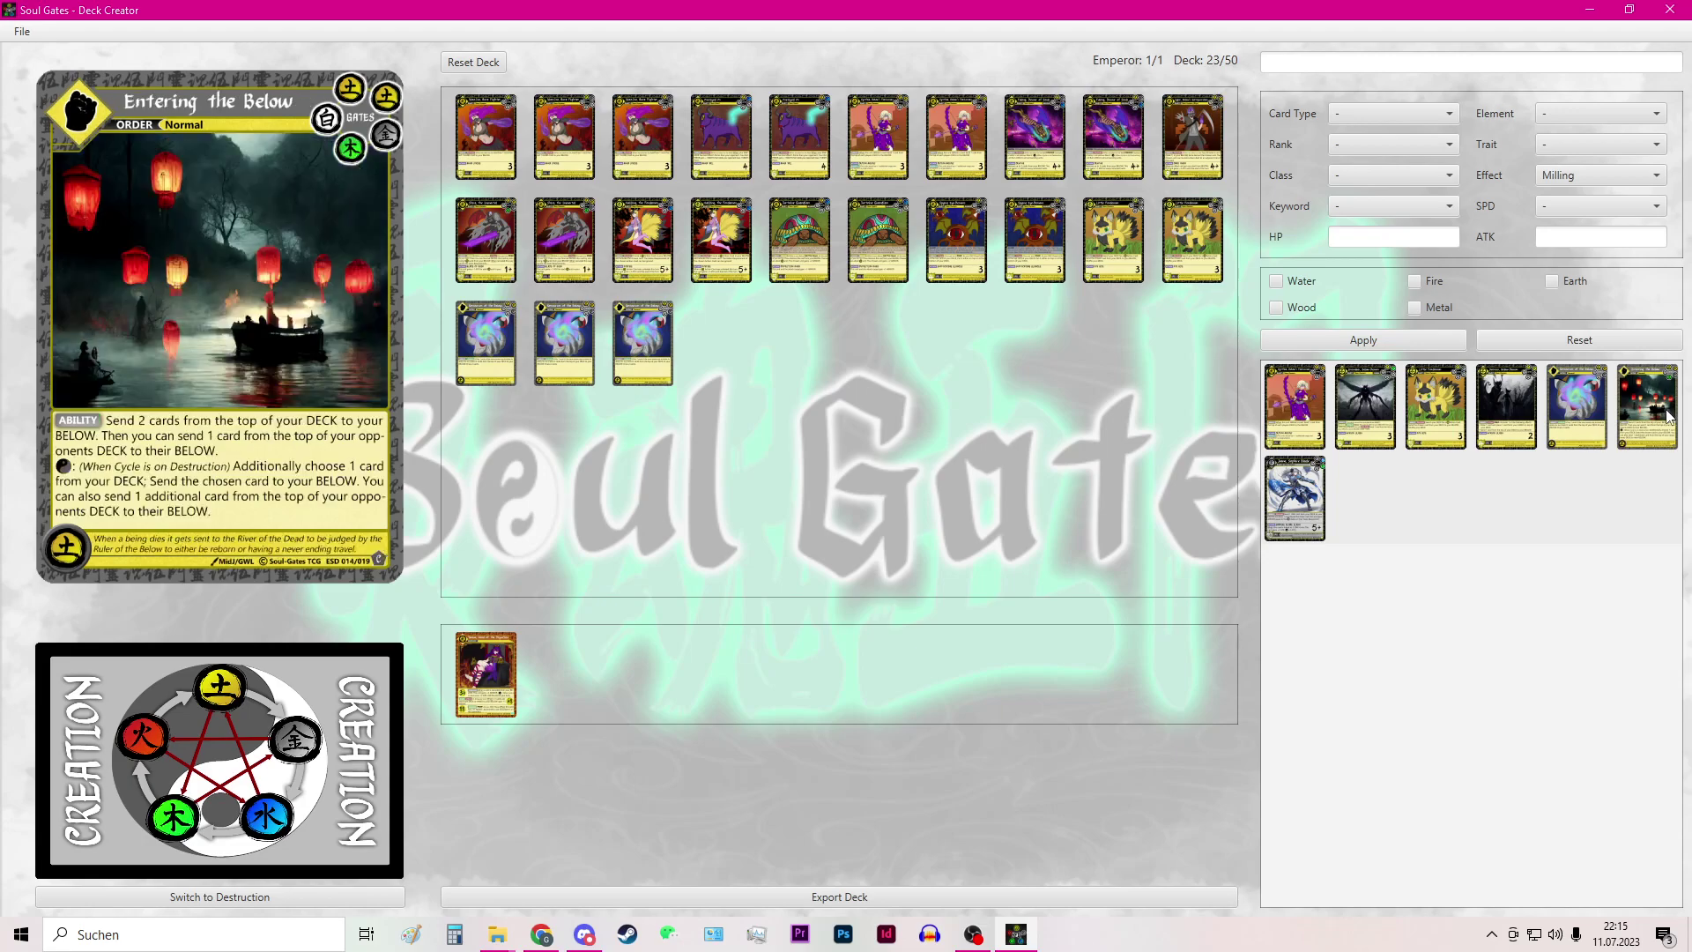
{"action": "double_click", "coordinate": [1668, 416]}
{"action": "double_click", "coordinate": [1667, 416]}
{"action": "double_click", "coordinate": [1668, 416]}
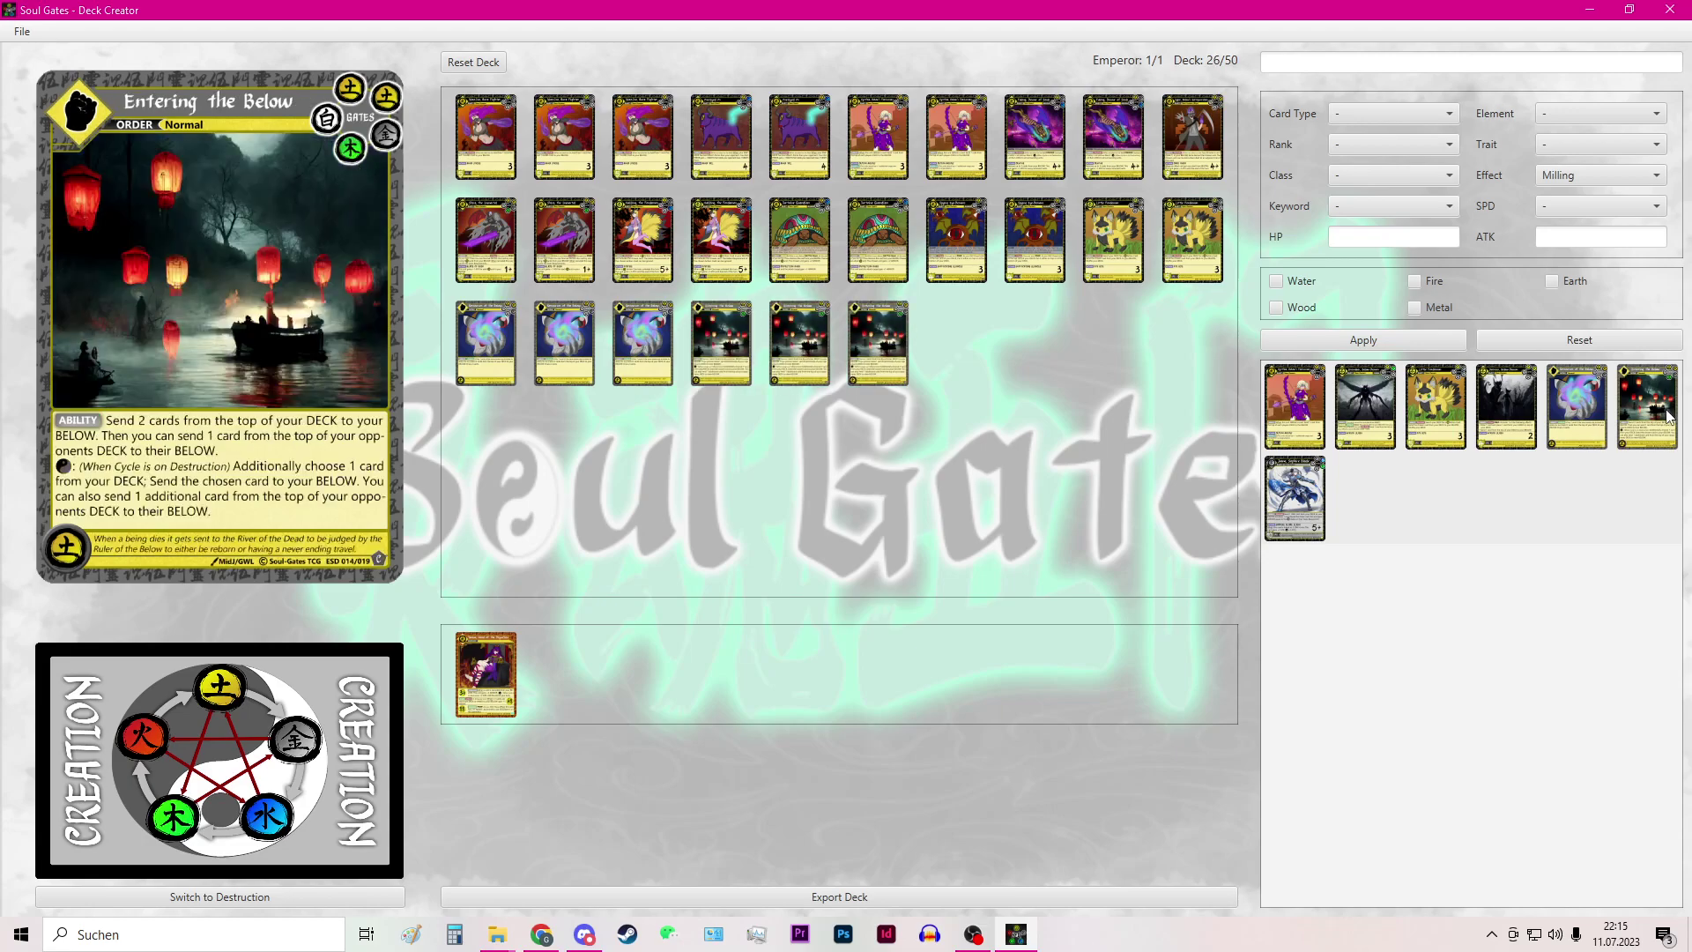
{"action": "left_click", "coordinate": [1513, 416]}
{"action": "double_click", "coordinate": [1513, 415]}
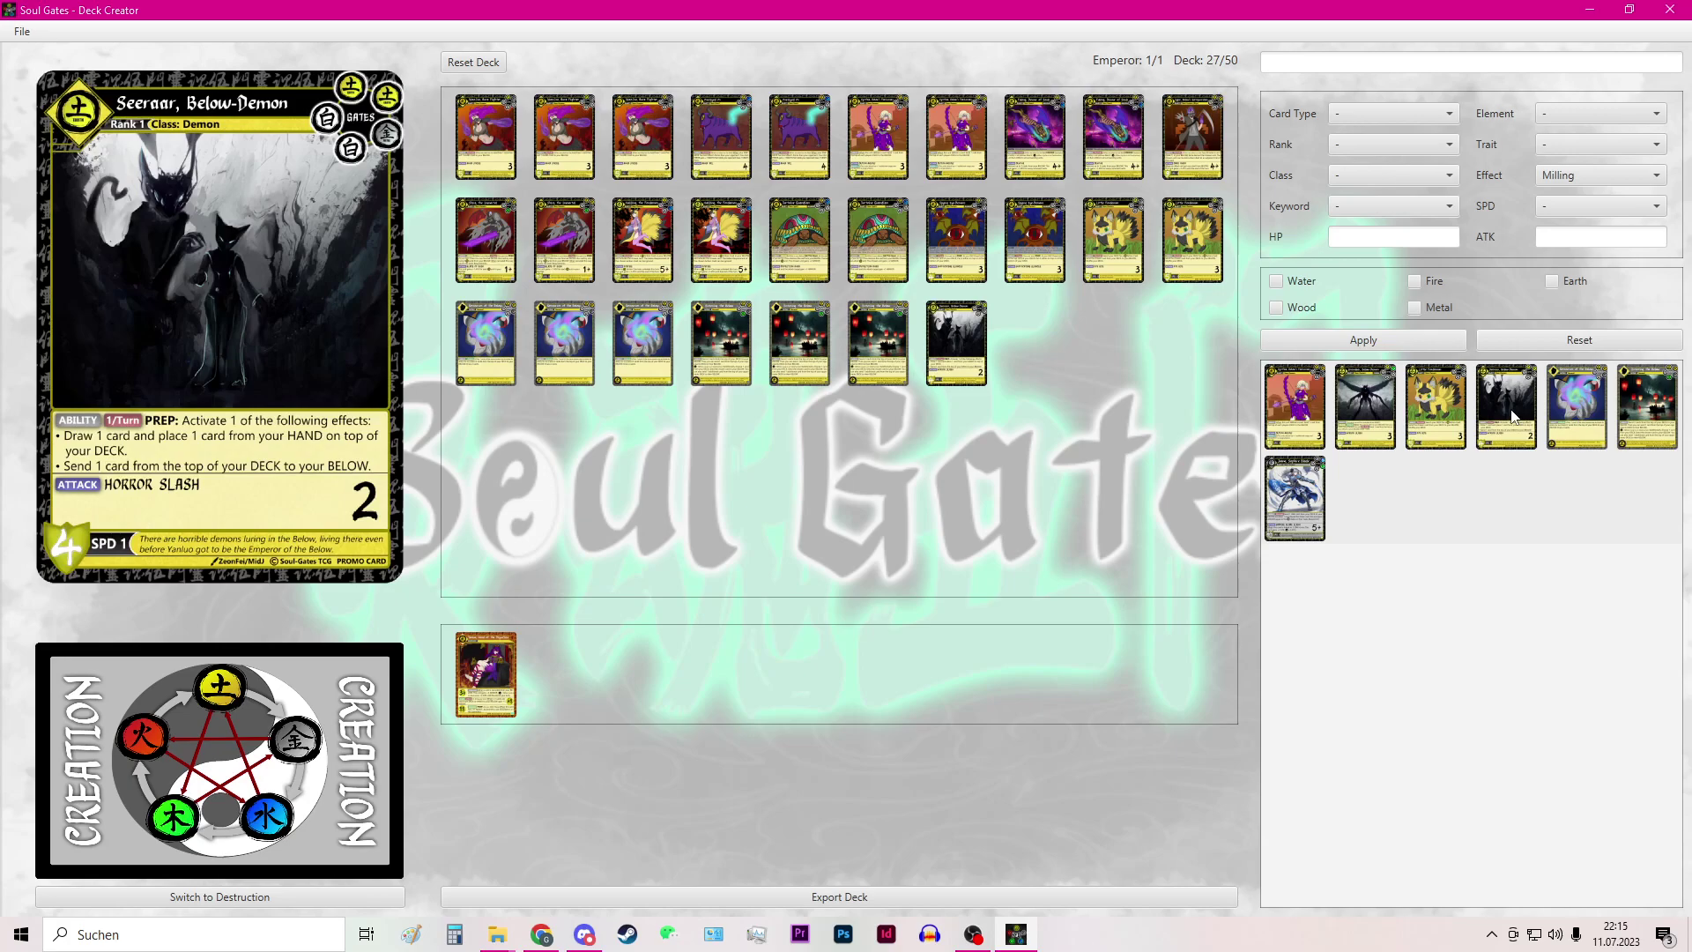
{"action": "double_click", "coordinate": [1513, 416]}
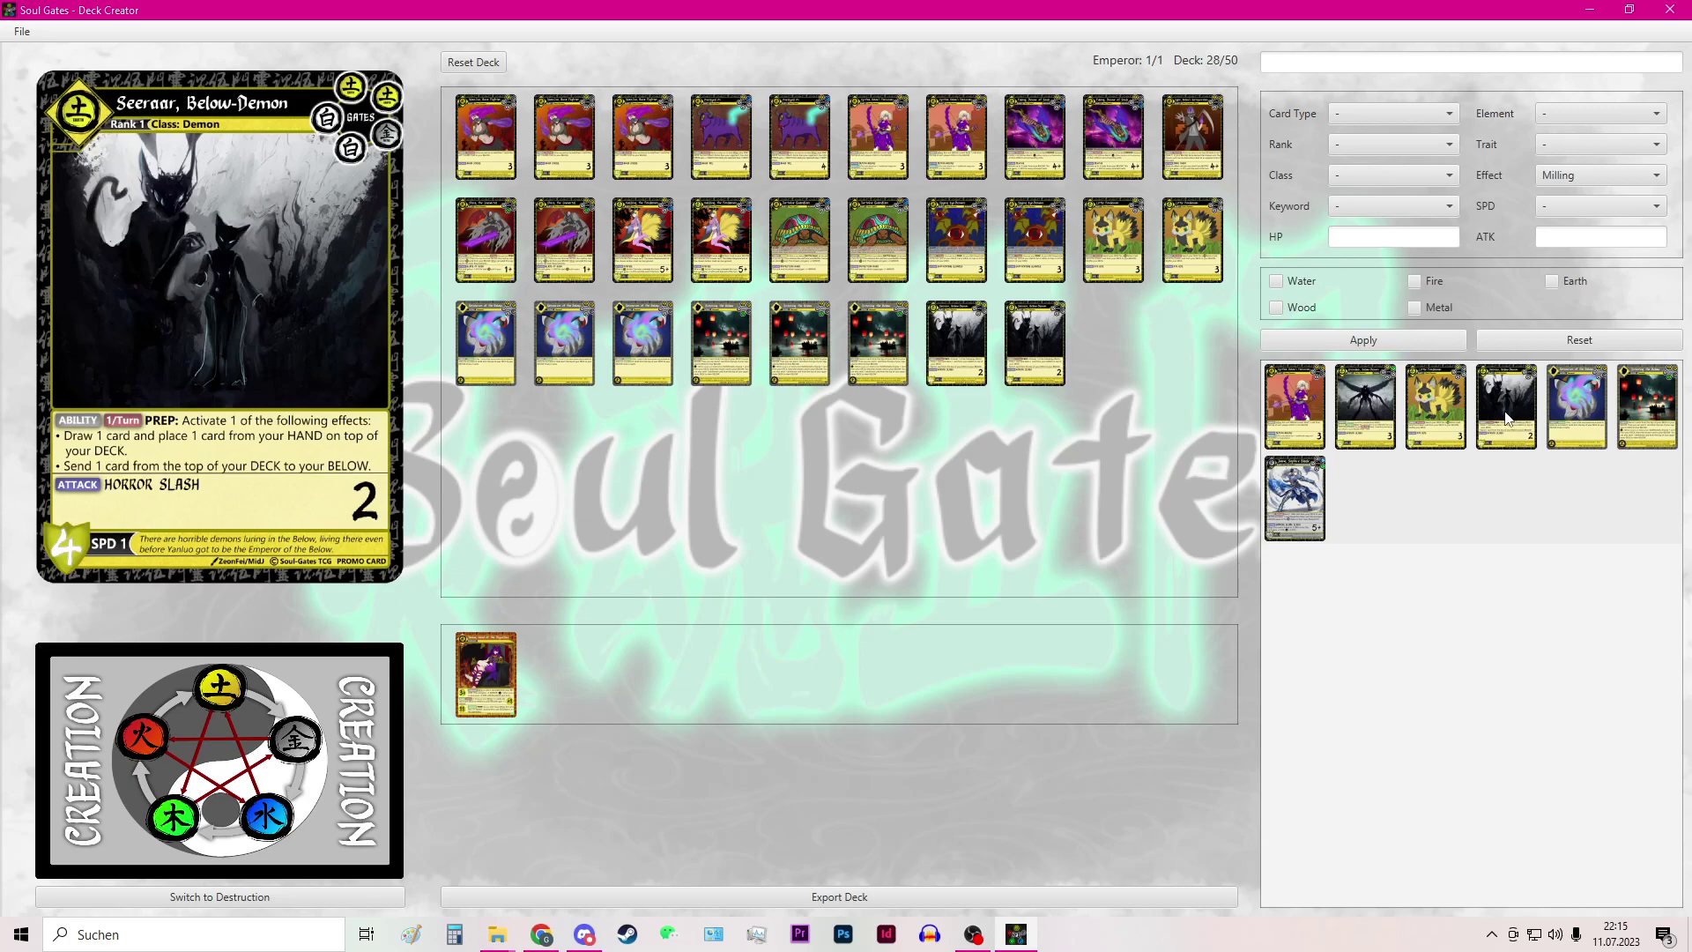
Step: Clear the Milling effect filter and filter the card list by the Below keyword
{"action": "left_click", "coordinate": [1555, 179]}
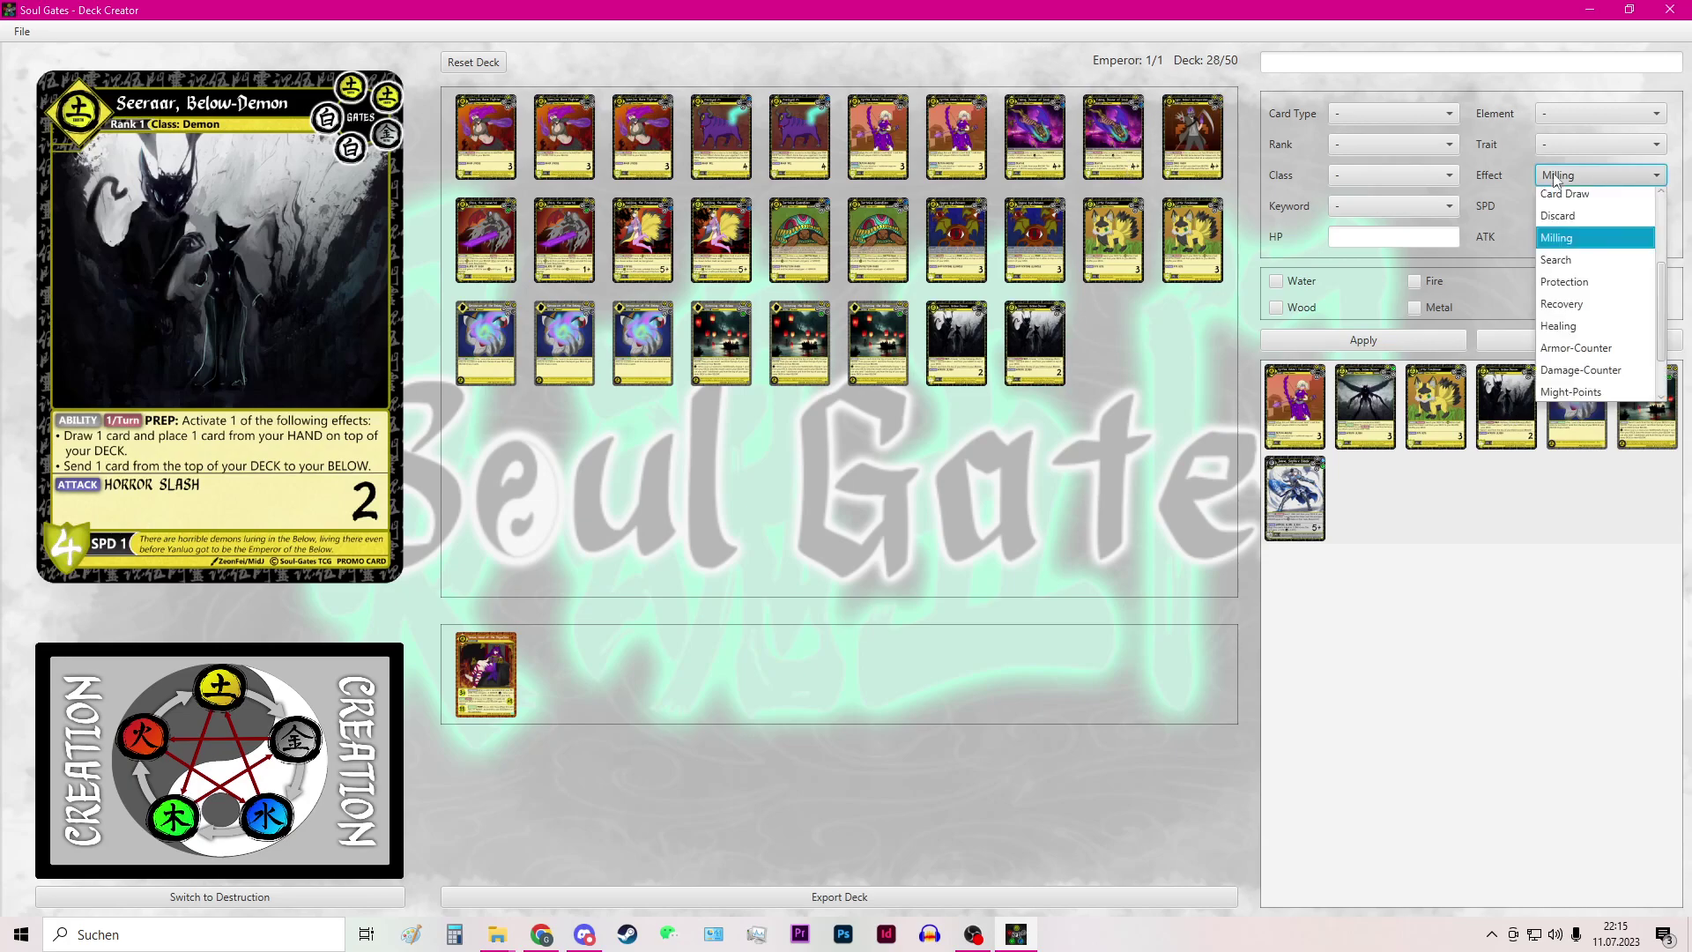
{"action": "scroll", "coordinate": [1582, 296], "scroll_direction": "up", "scroll_amount": 2}
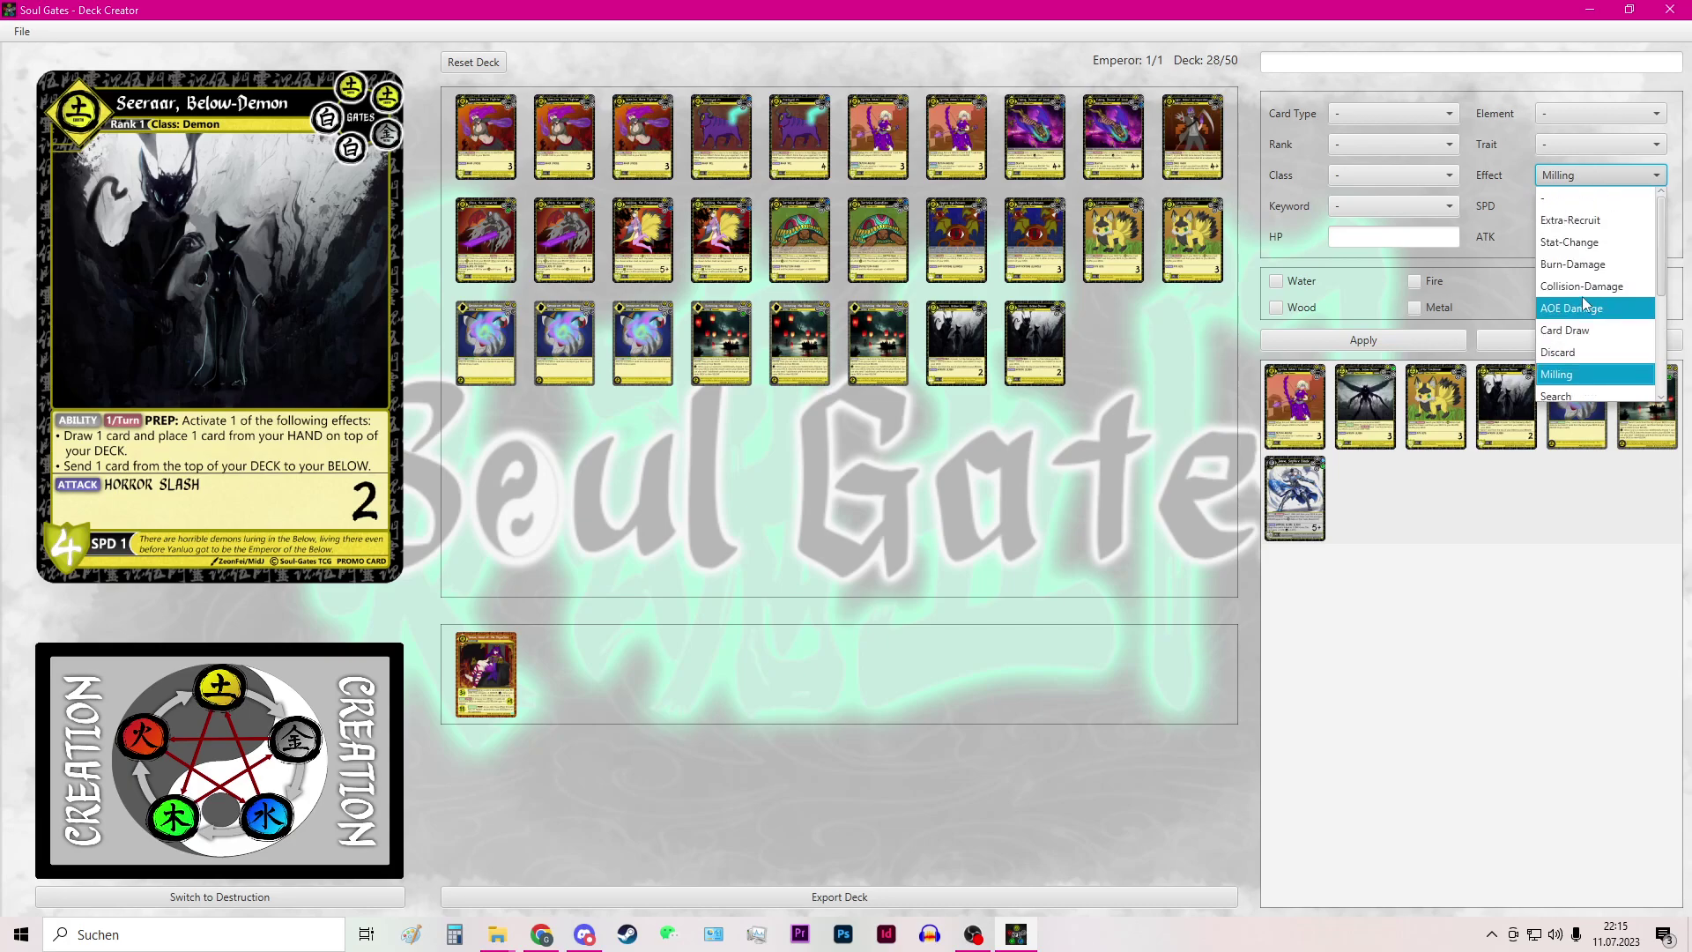
{"action": "left_click", "coordinate": [1594, 176]}
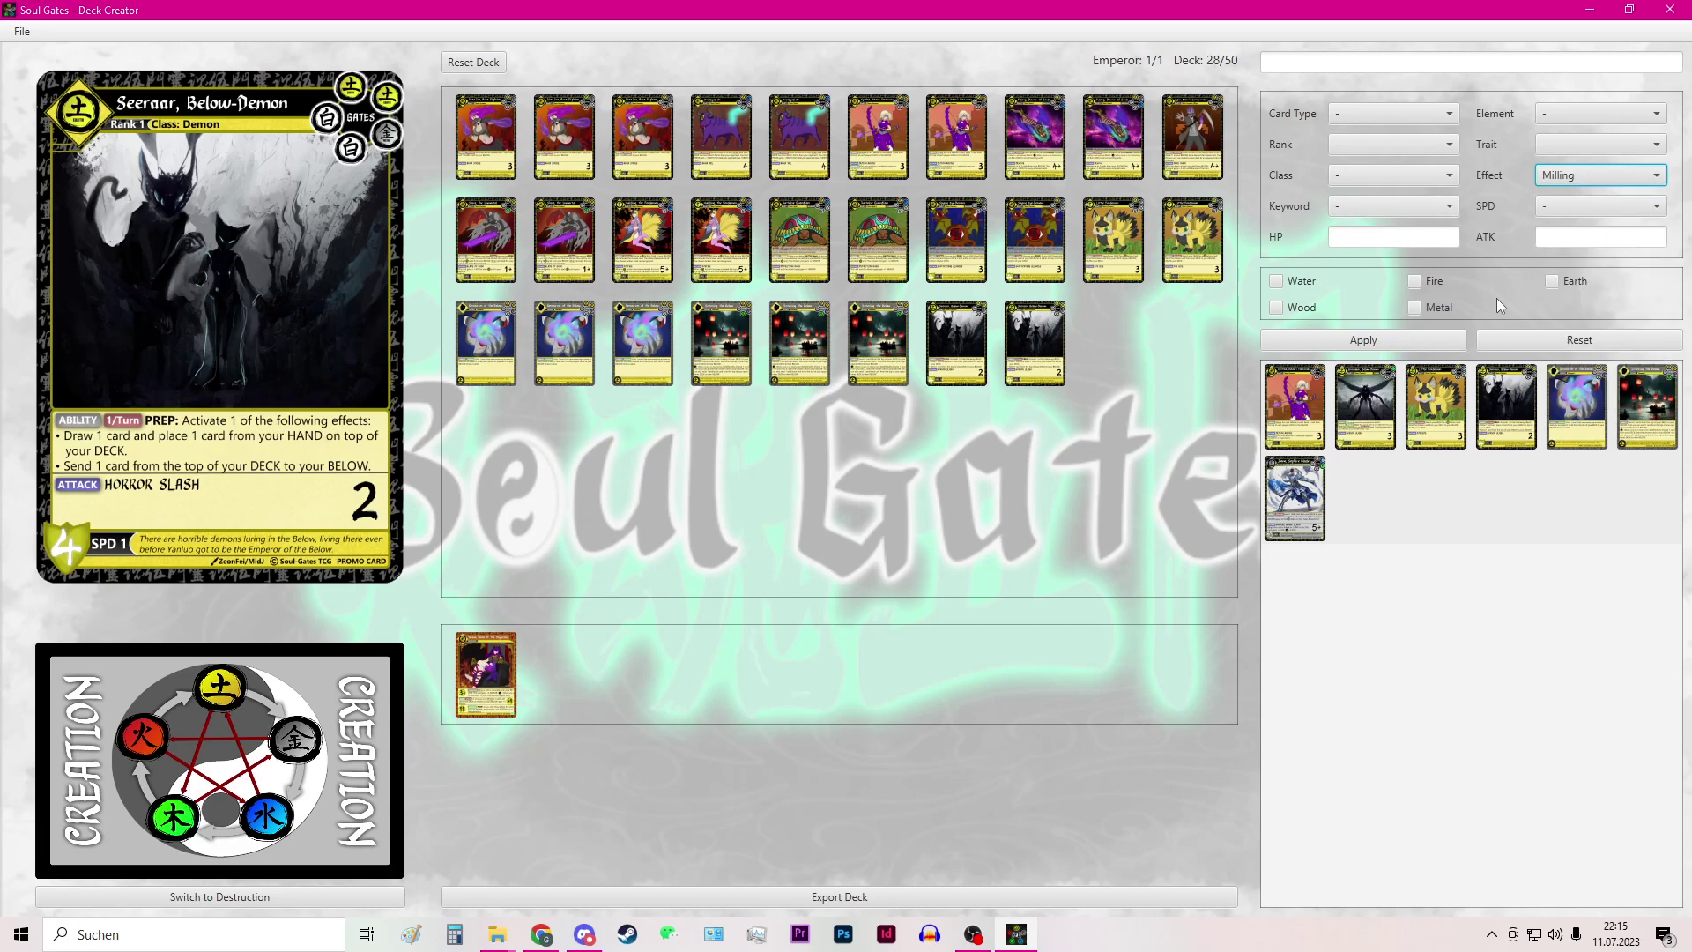
{"action": "left_click", "coordinate": [1577, 340]}
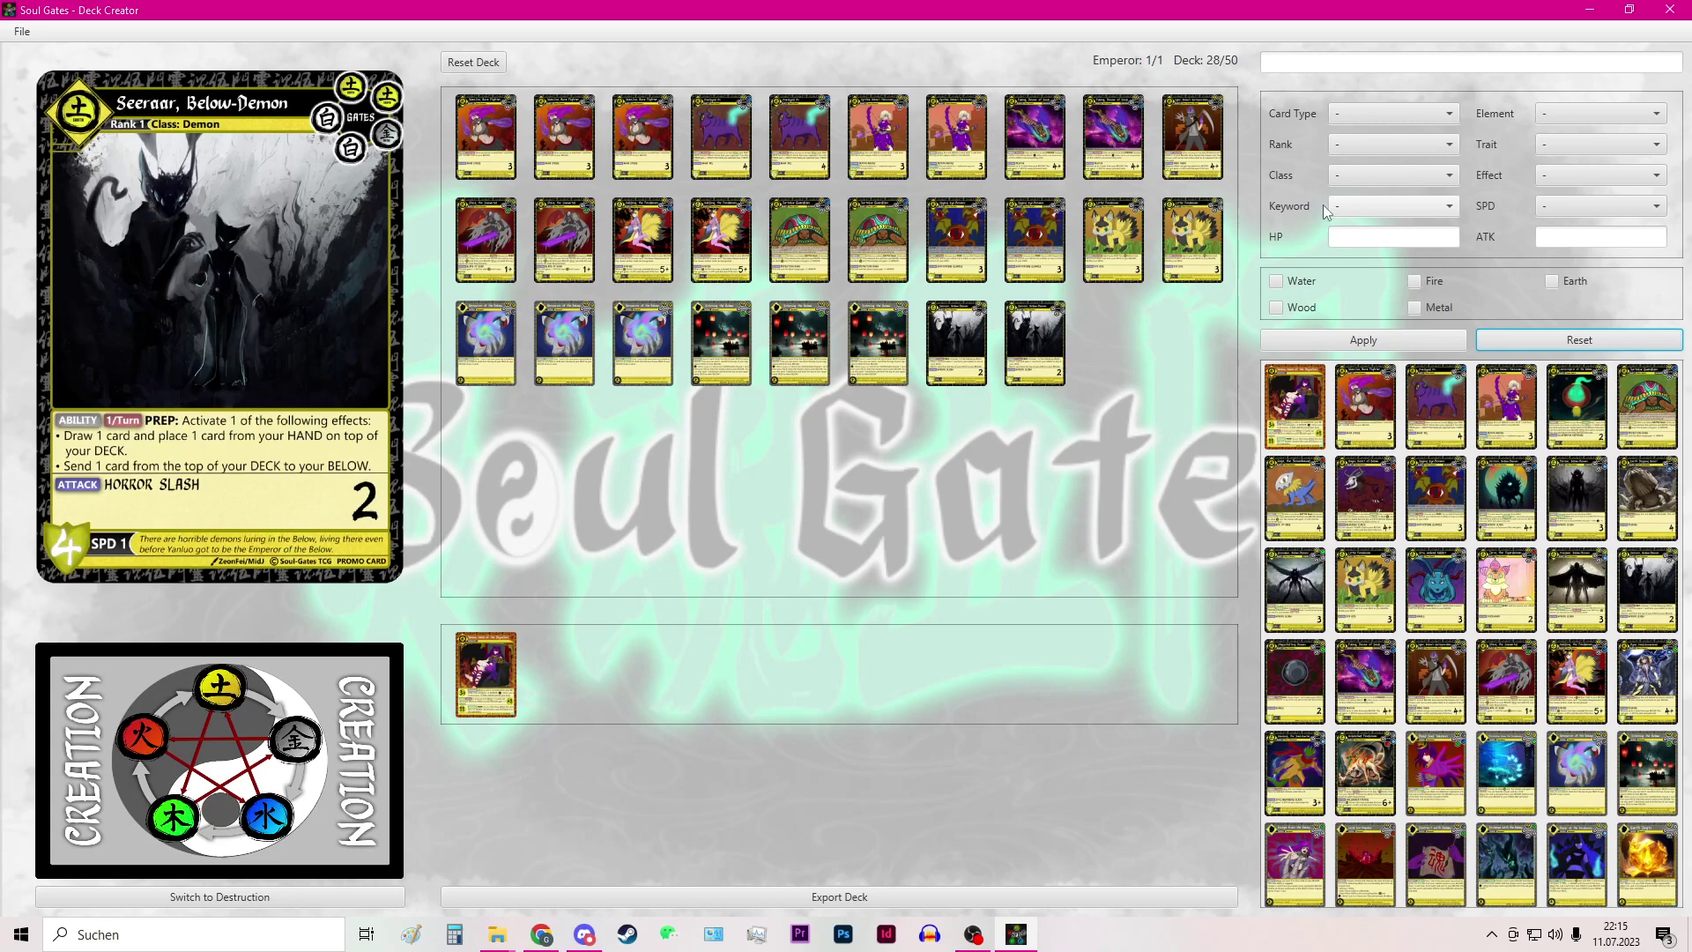
{"action": "left_click", "coordinate": [1386, 208]}
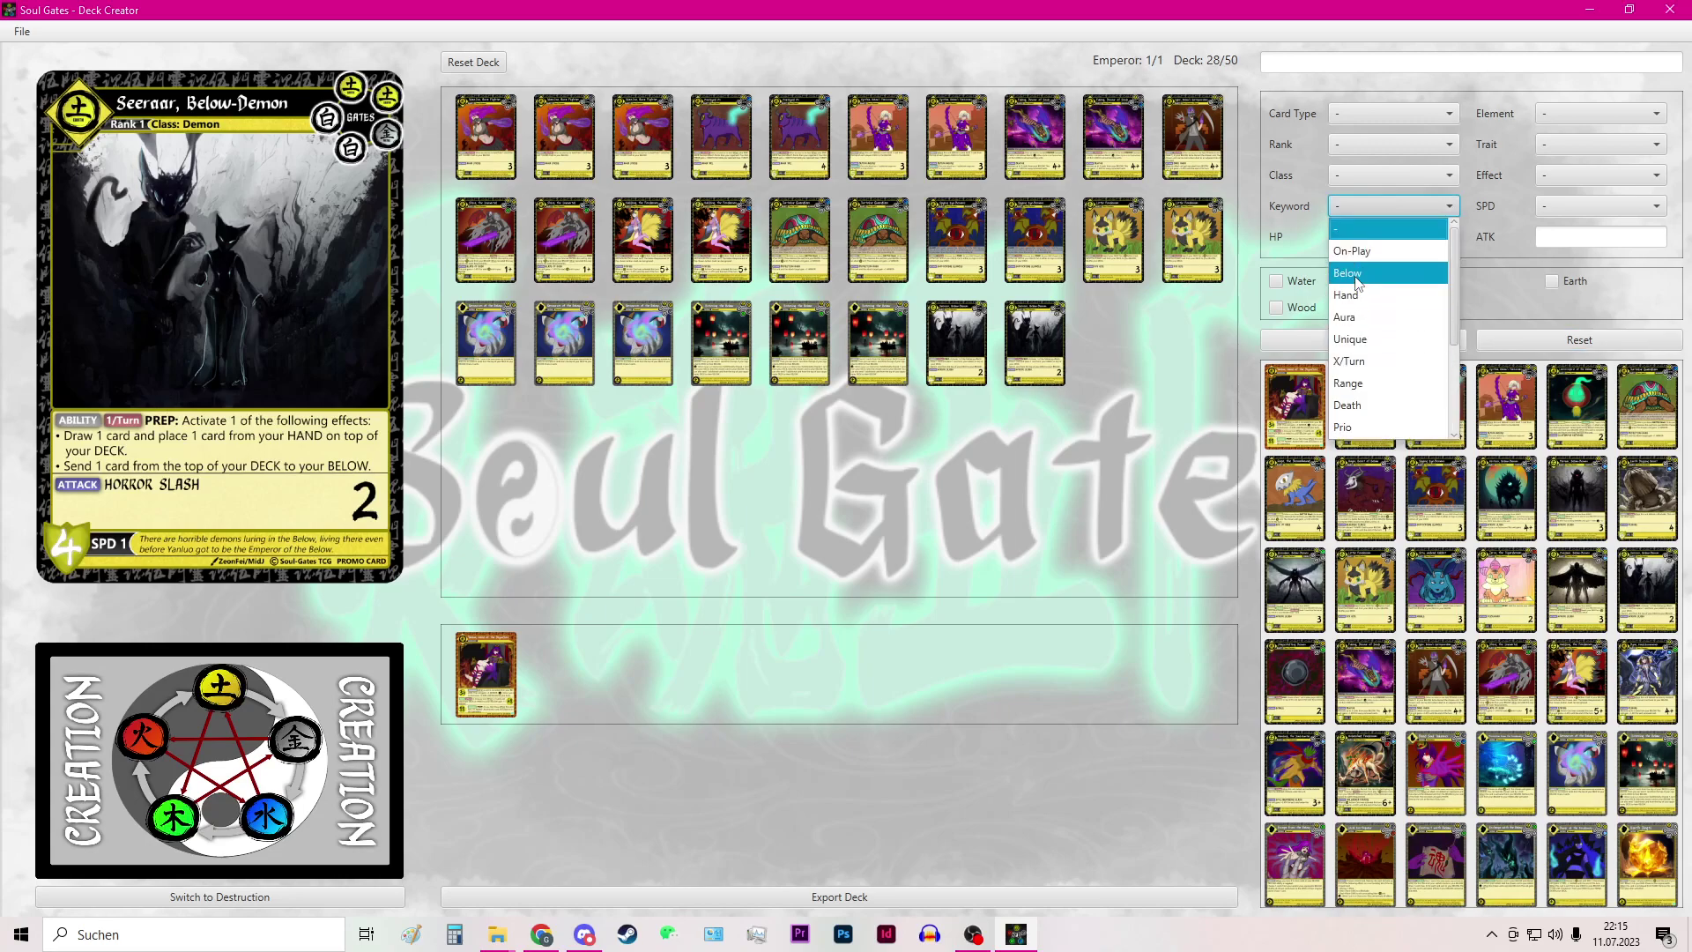
{"action": "left_click", "coordinate": [1355, 275]}
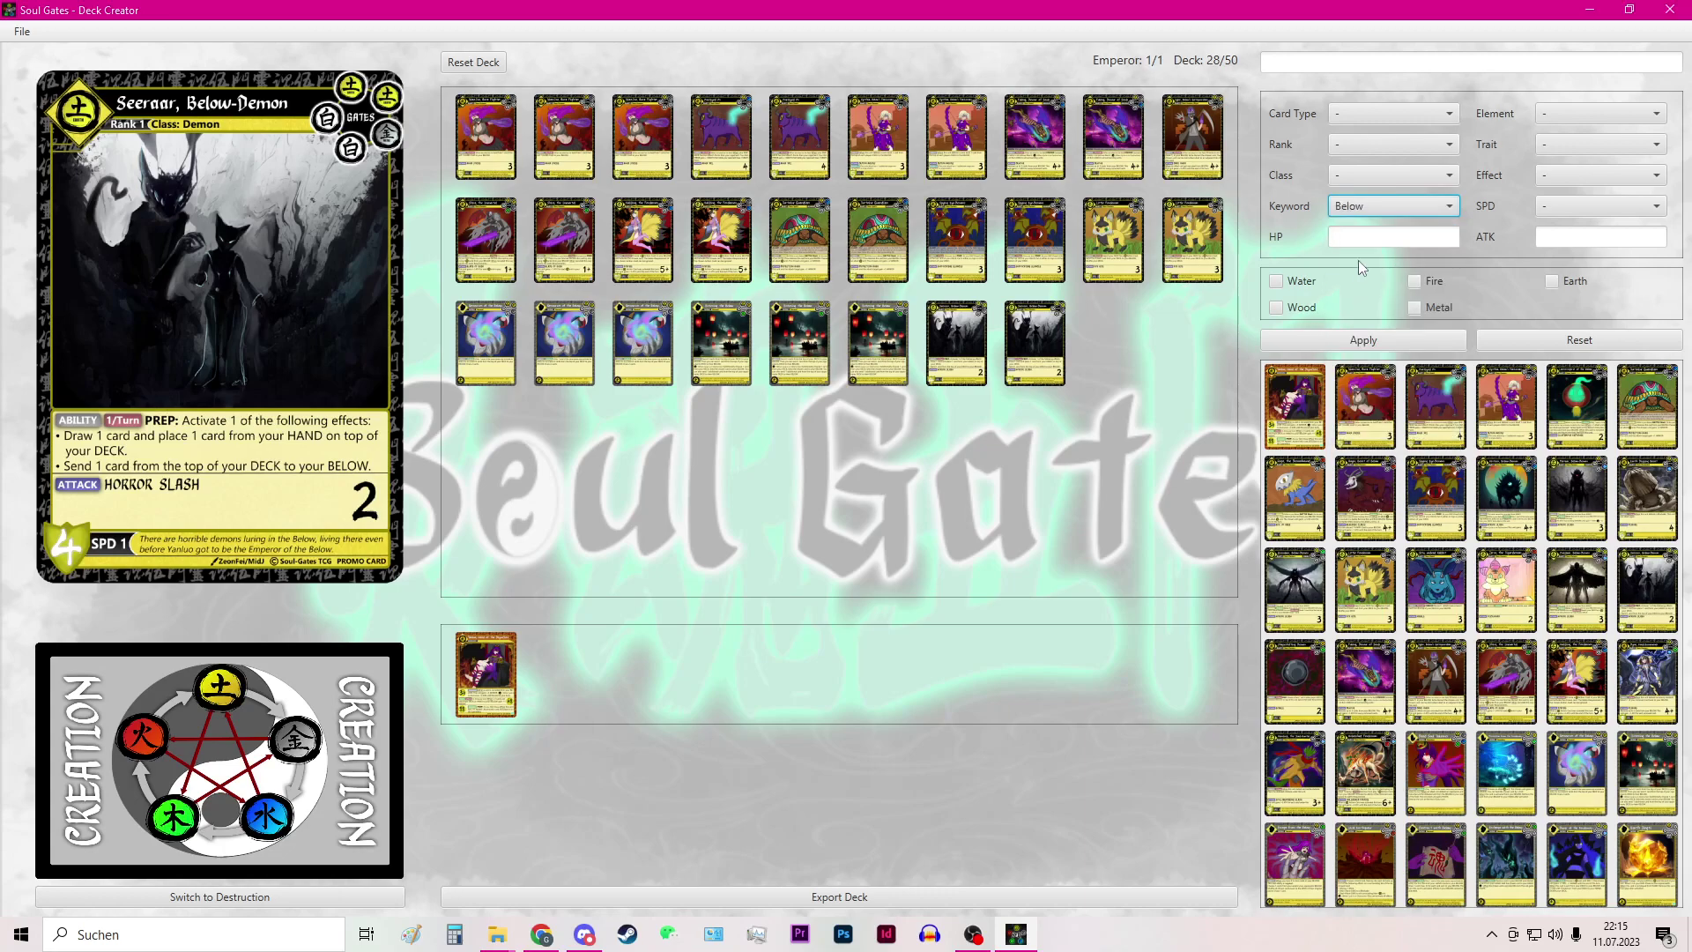
{"action": "left_click", "coordinate": [1363, 342]}
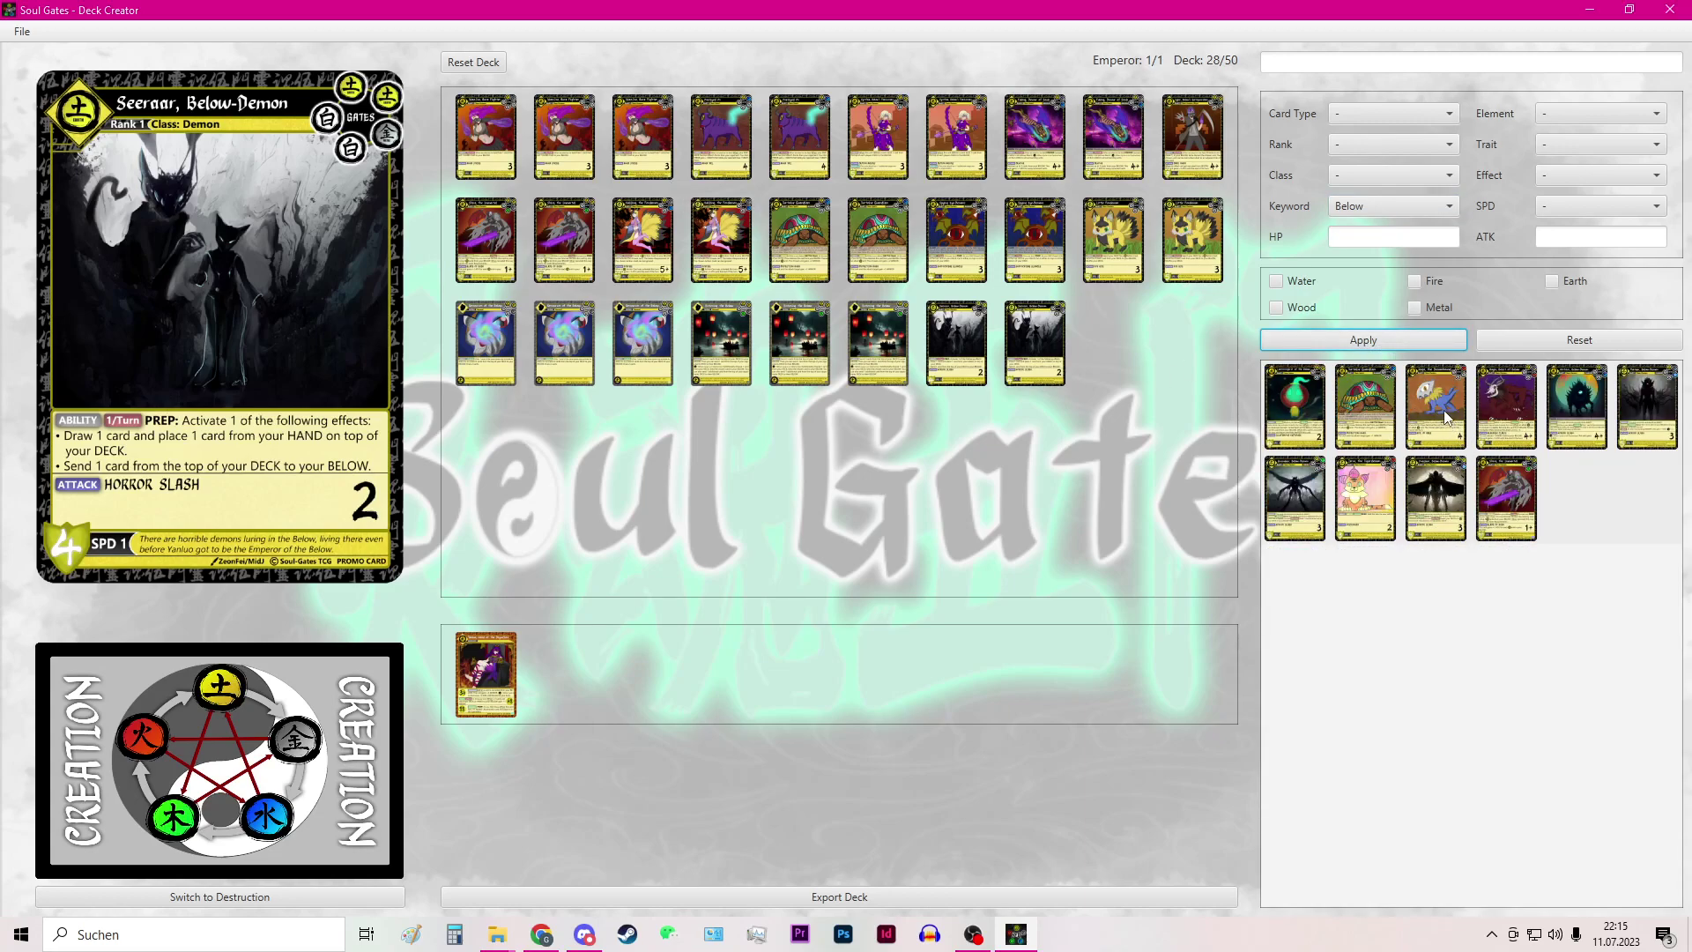
Step: Add two Roga, three Aoyin and a third Shira; a fourth Shira hits the three-copy limit
{"action": "left_click", "coordinate": [1443, 409]}
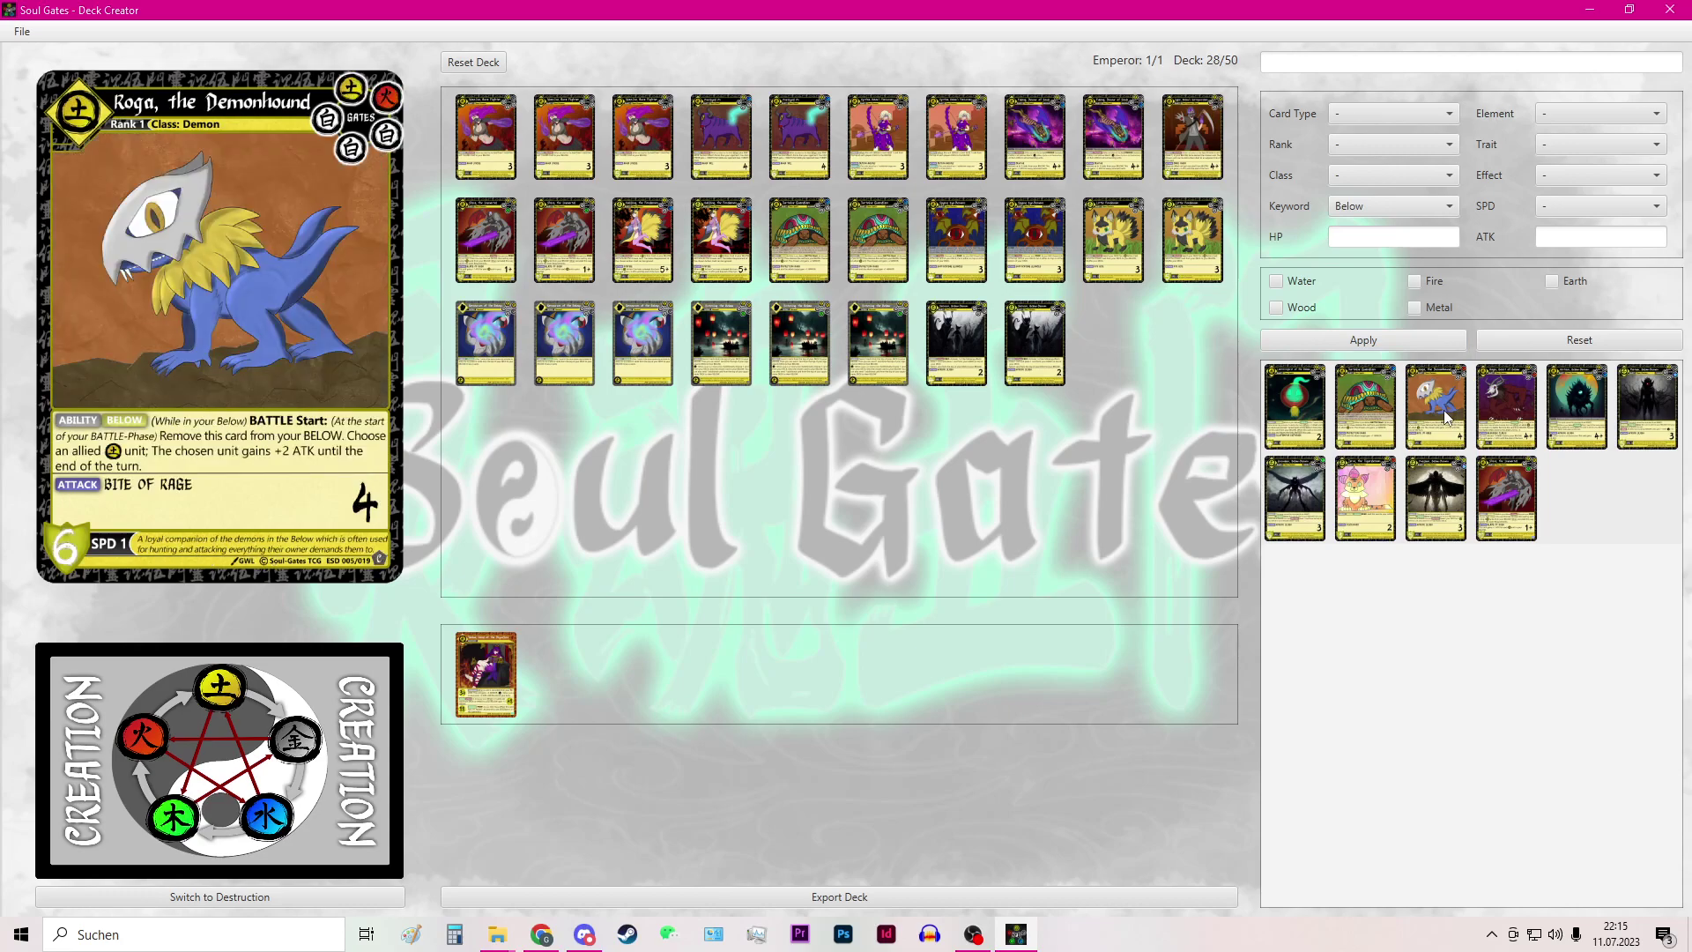
{"action": "double_click", "coordinate": [1445, 417]}
{"action": "double_click", "coordinate": [1445, 417]}
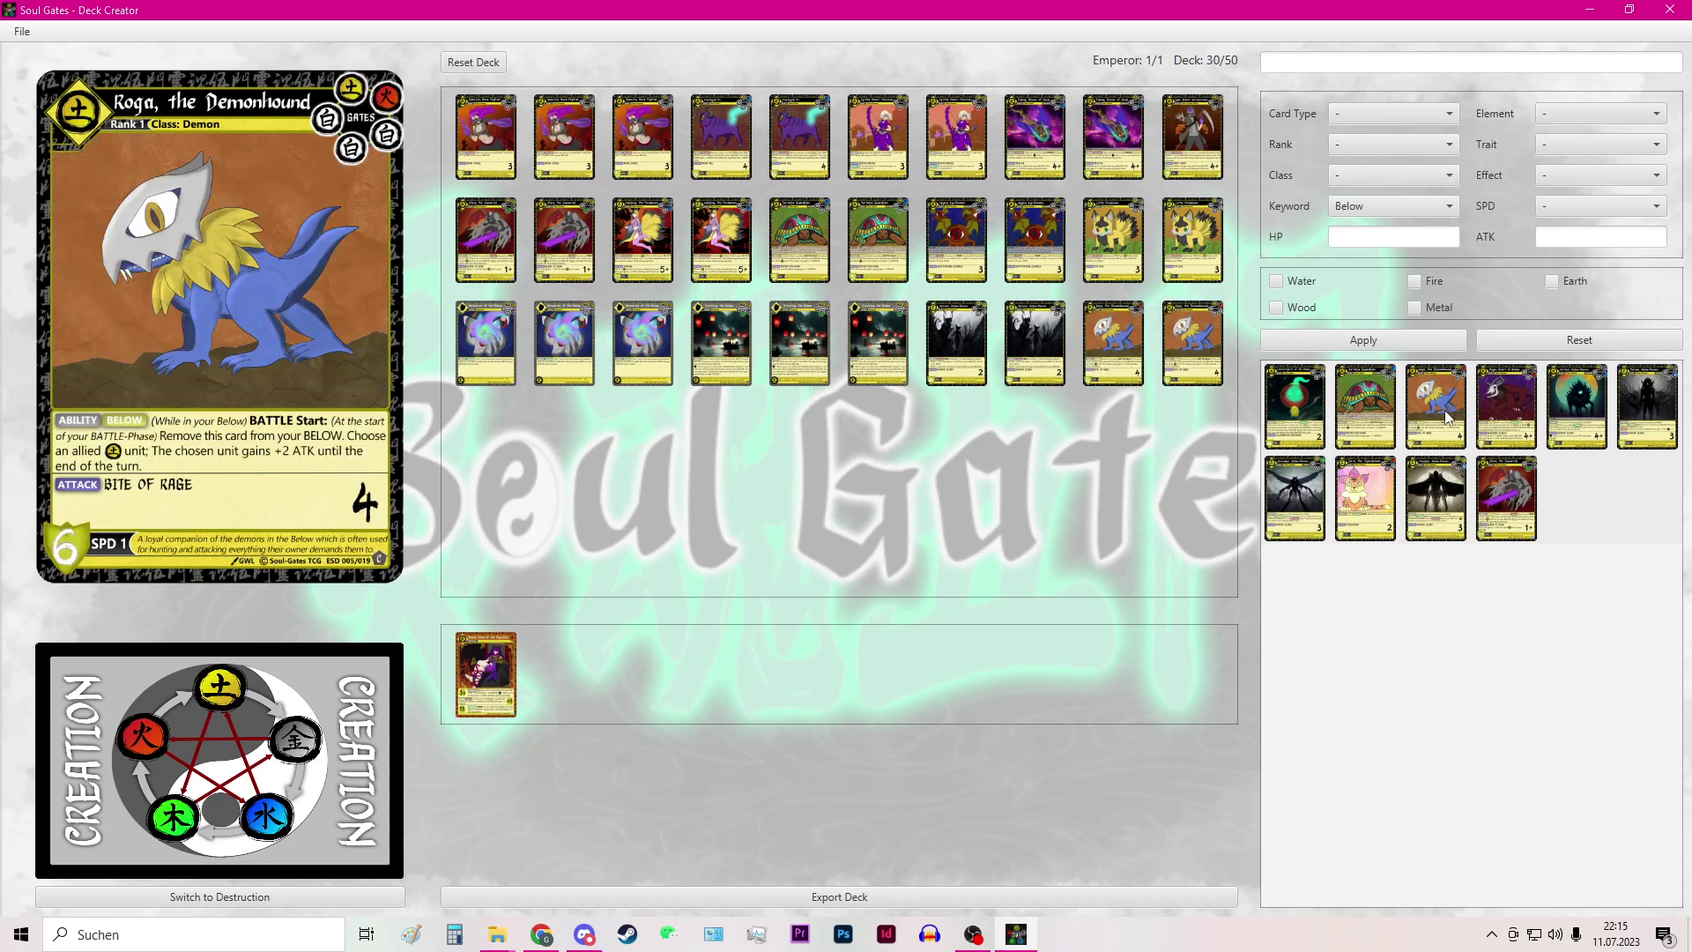
{"action": "left_click", "coordinate": [1520, 416]}
{"action": "double_click", "coordinate": [1517, 416]}
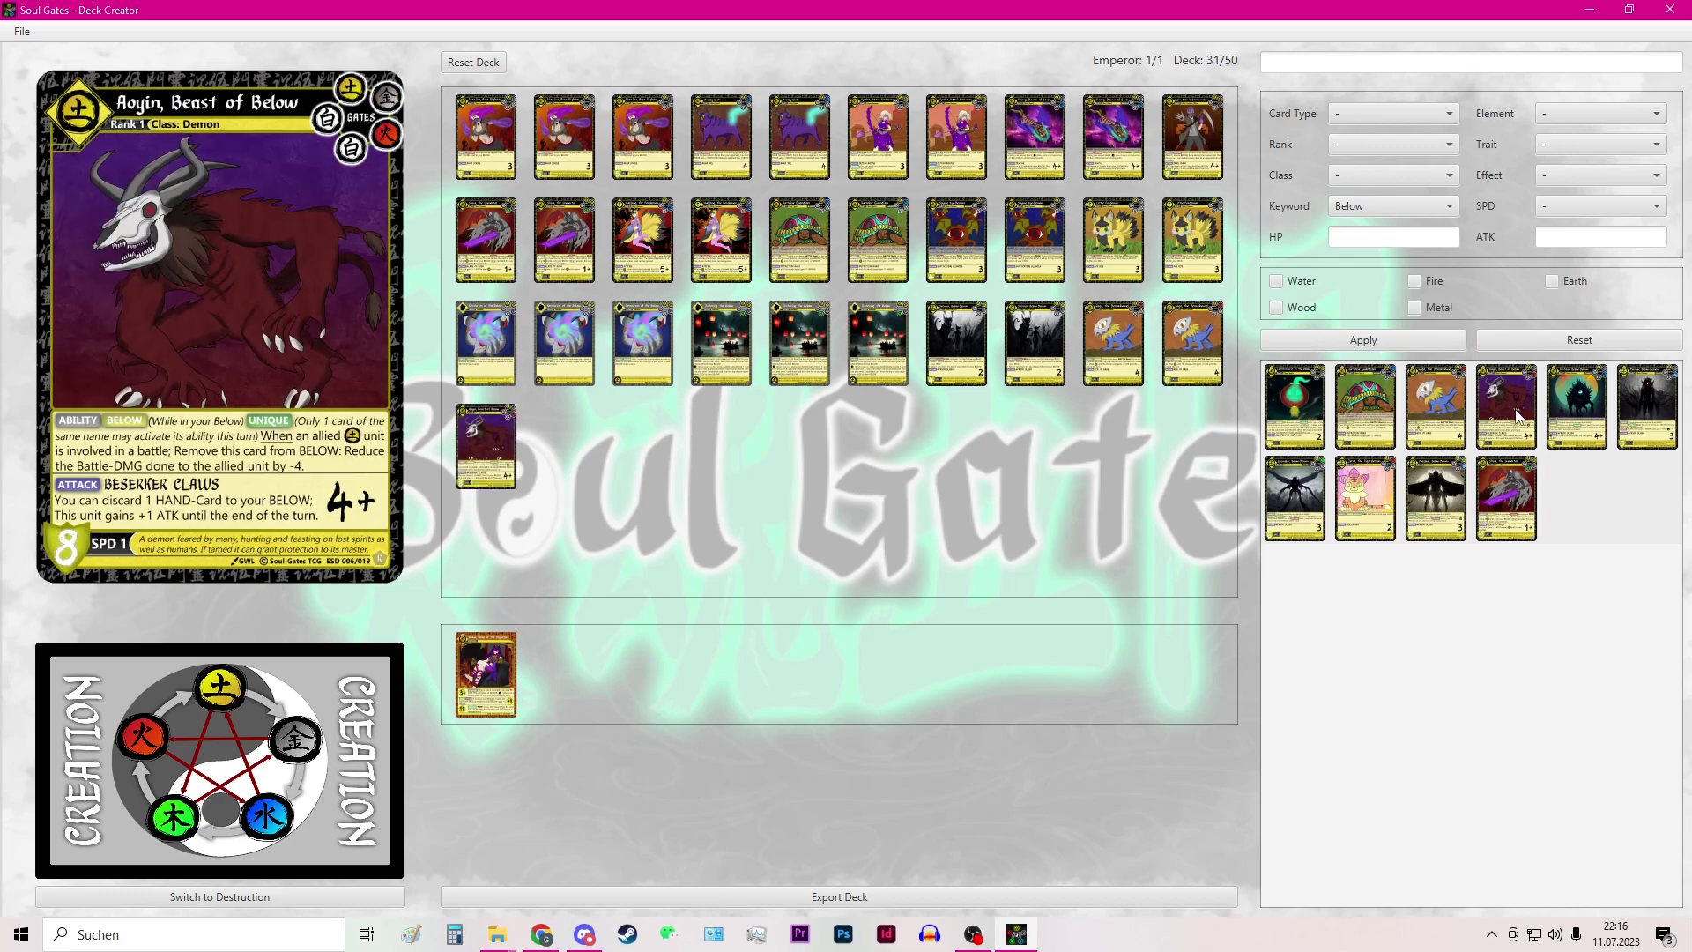
{"action": "double_click", "coordinate": [1517, 416]}
{"action": "double_click", "coordinate": [1518, 416]}
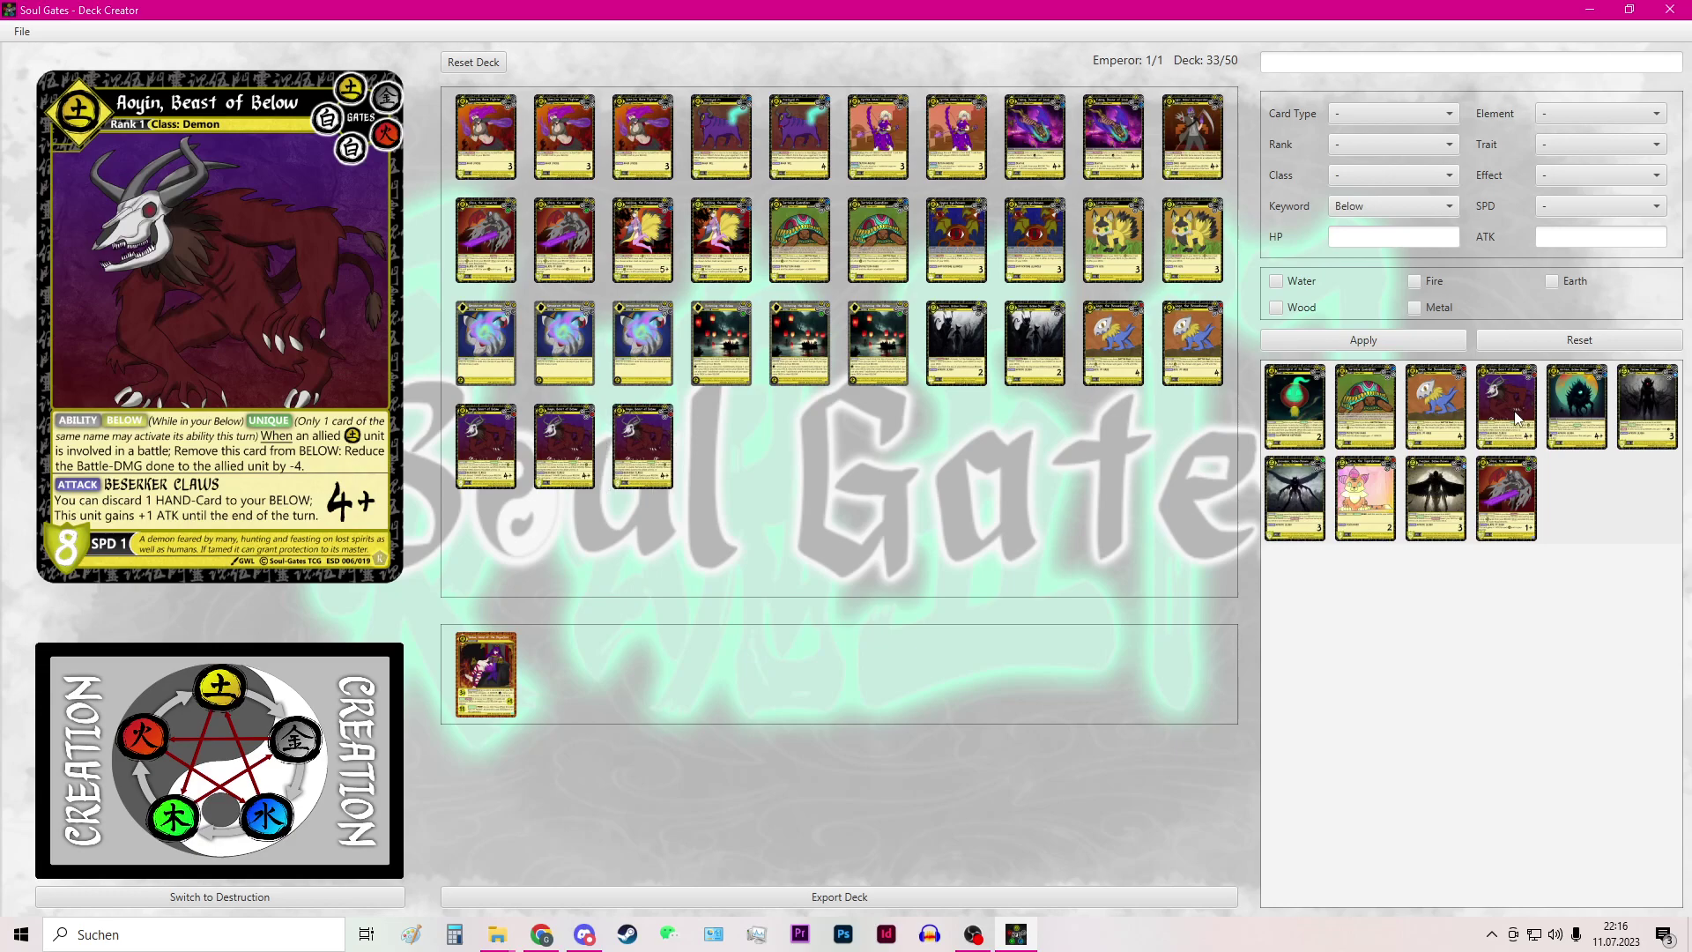
{"action": "left_click", "coordinate": [1526, 520]}
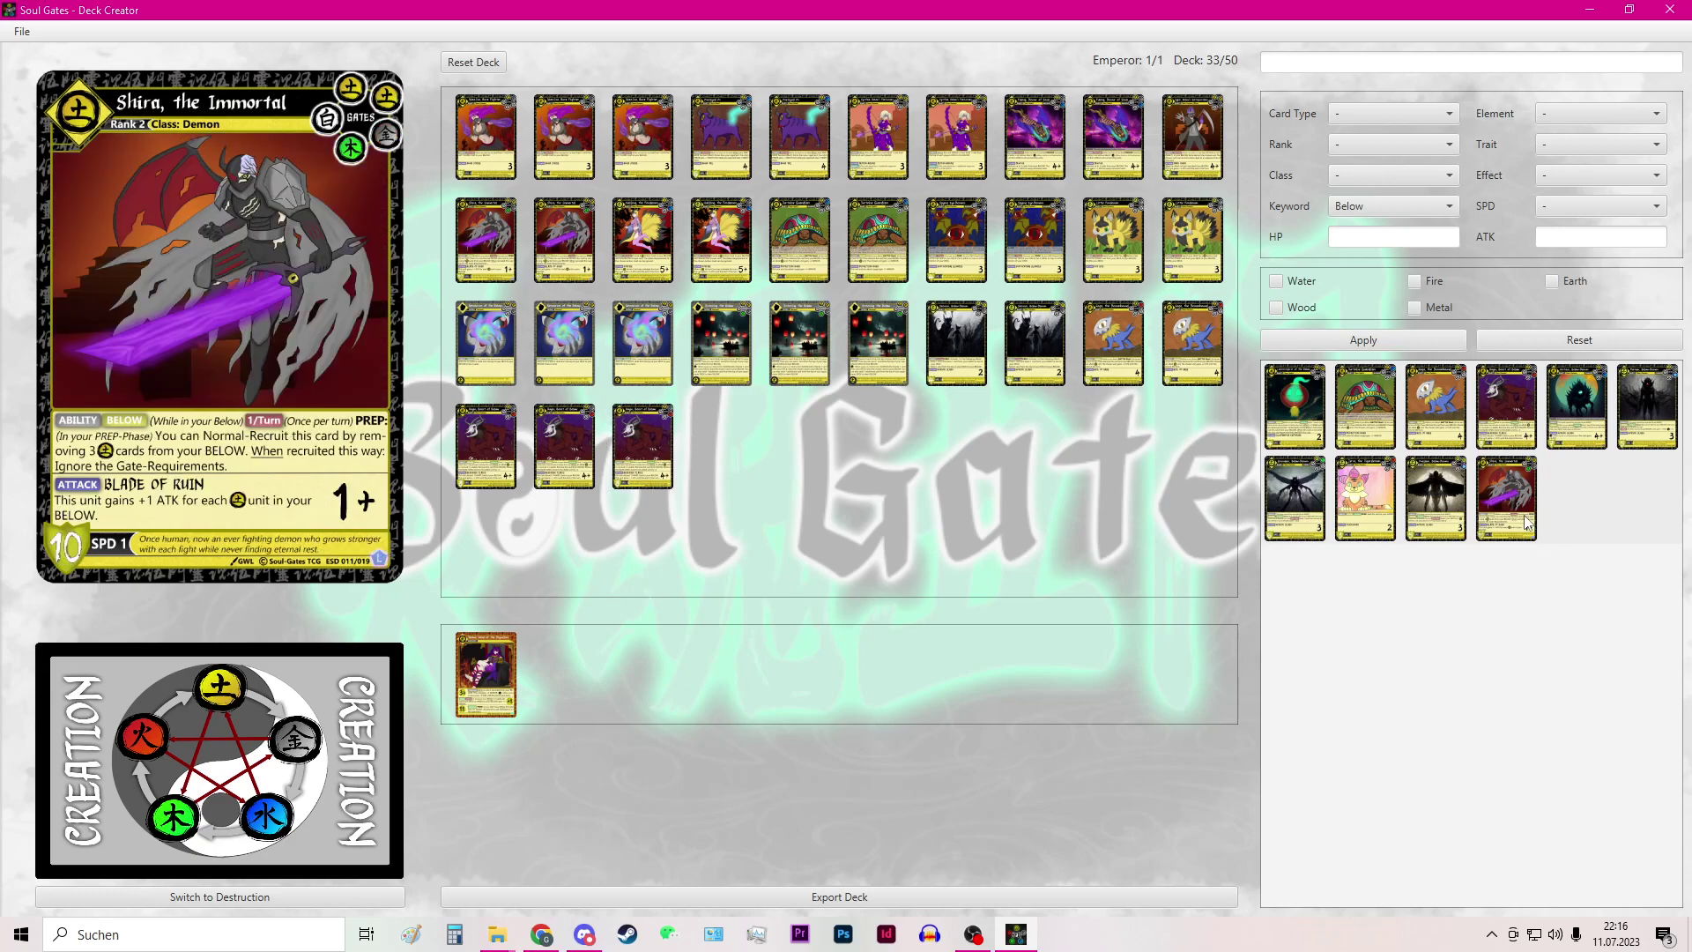
{"action": "double_click", "coordinate": [1511, 529]}
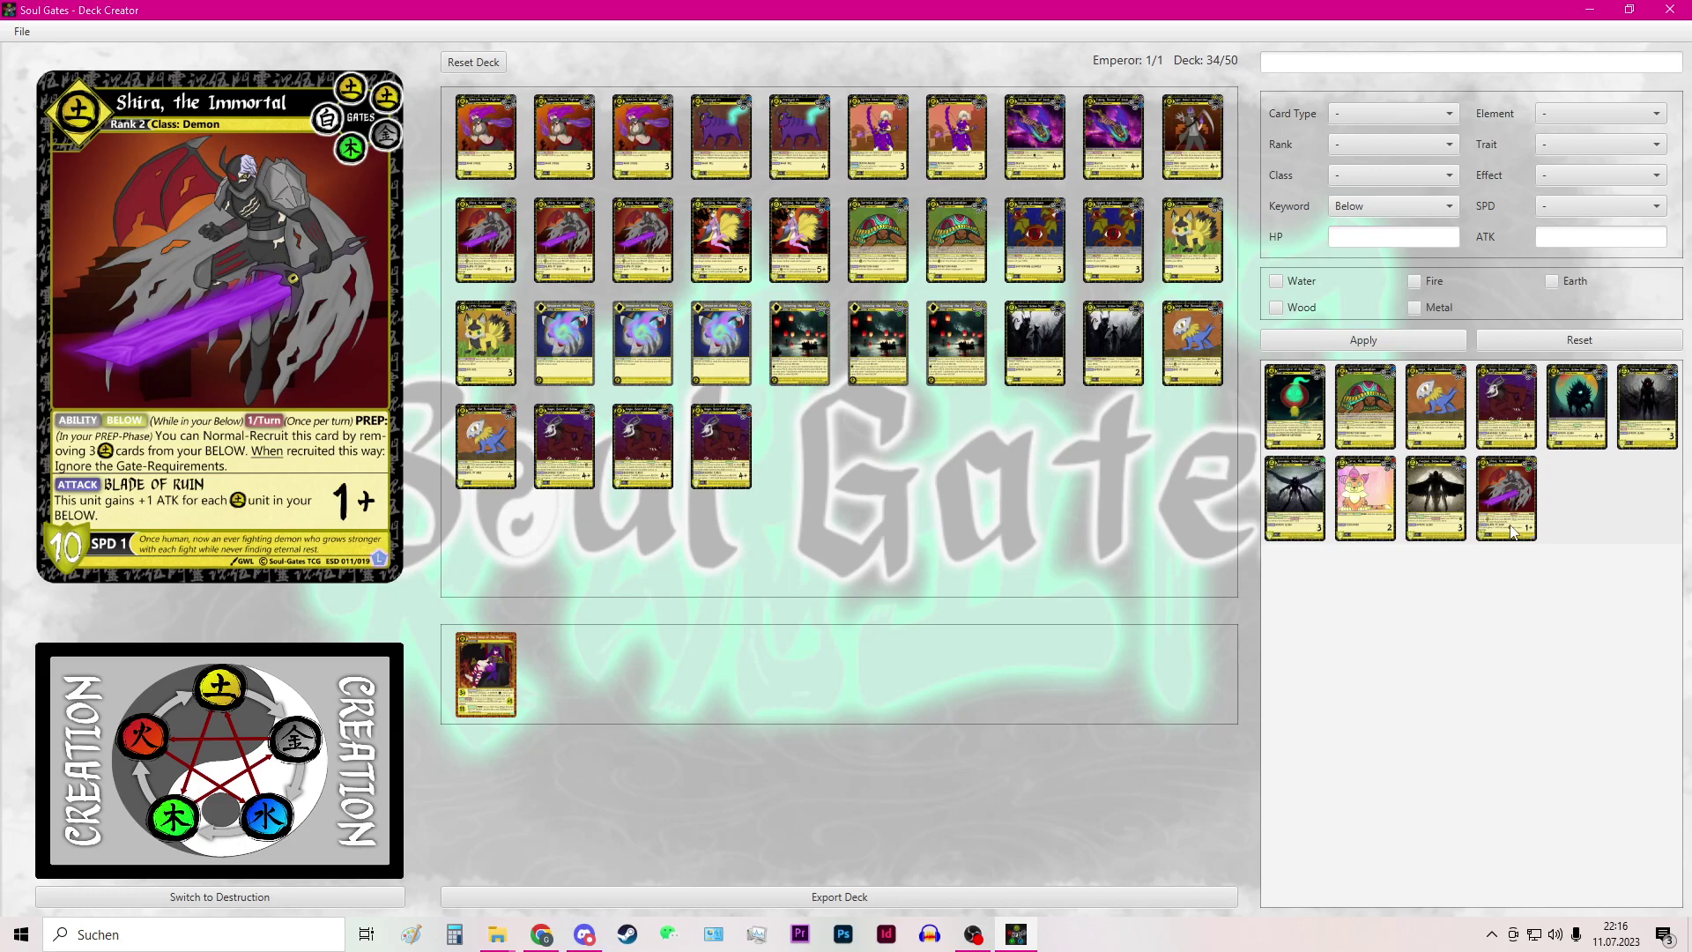
{"action": "double_click", "coordinate": [1513, 531]}
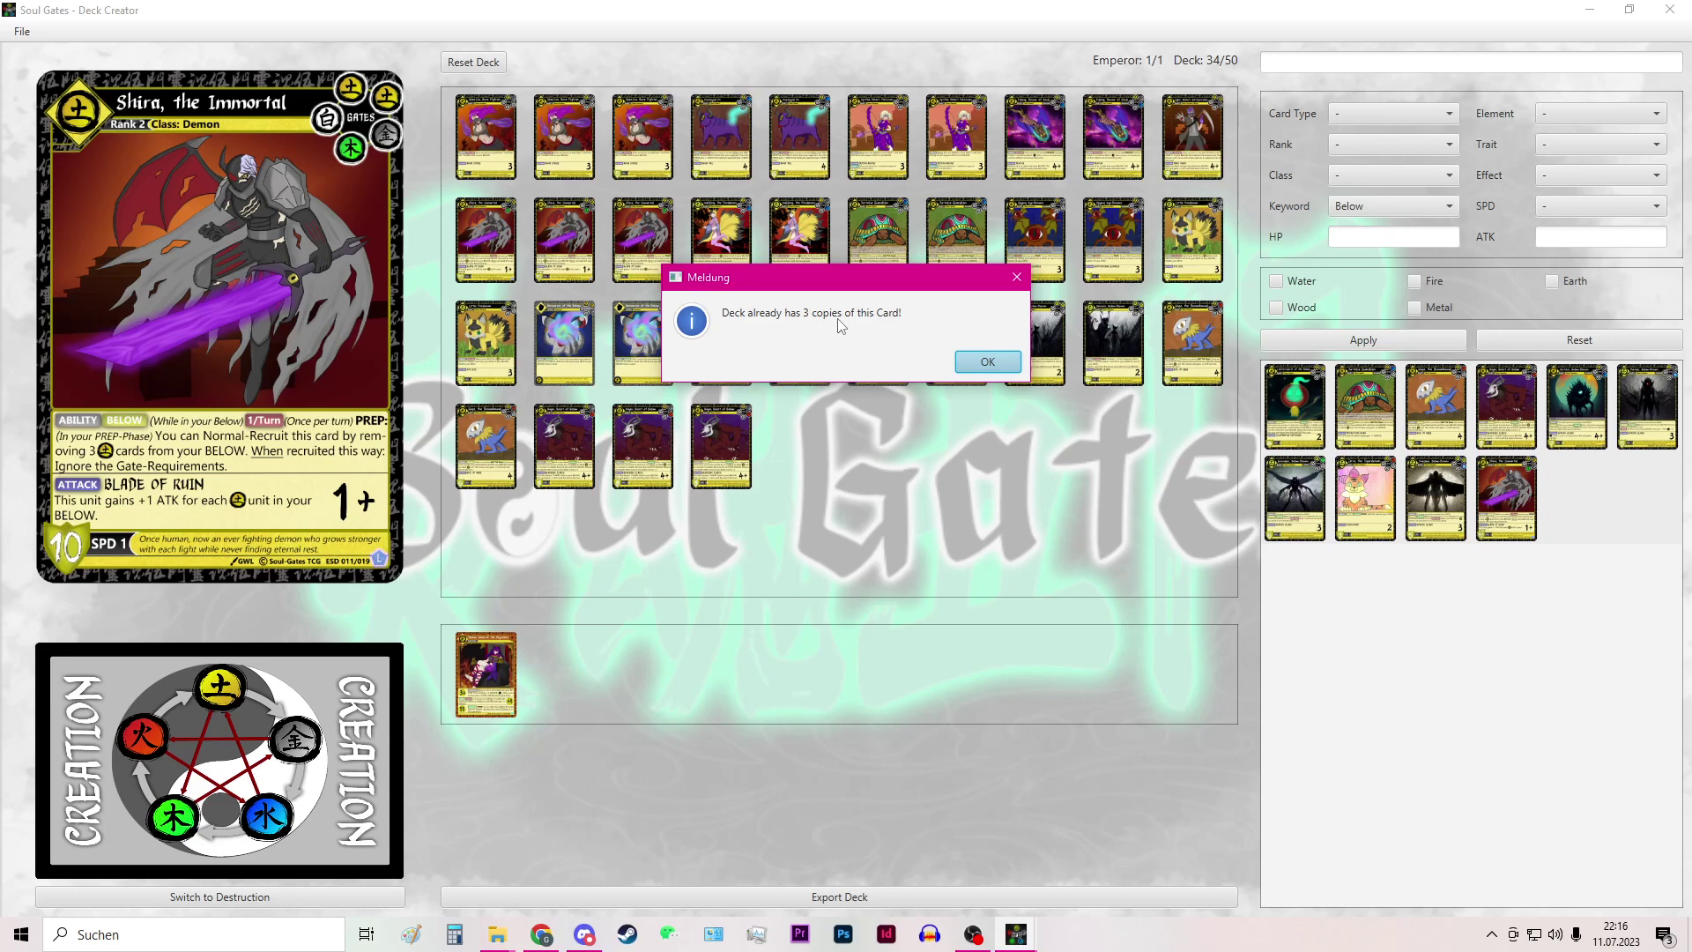
Step: Dismiss the three-copy limit warning, leaving the deck at 34/50
{"action": "key", "text": "Return"}
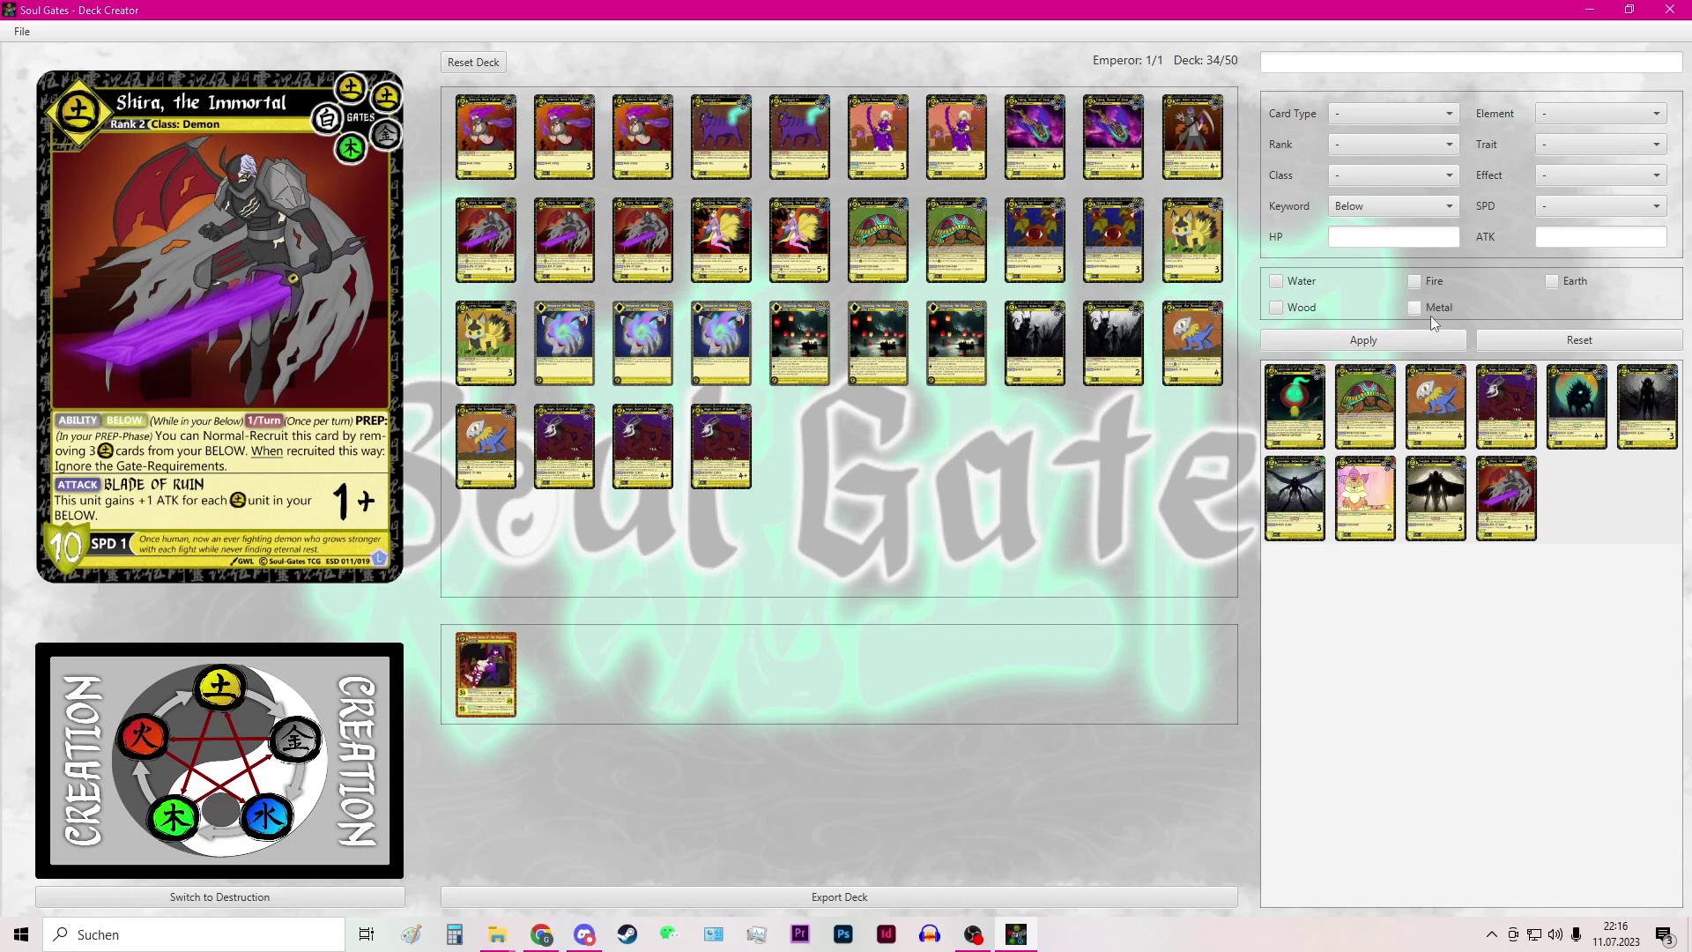
Step: Clear the Below keyword filter and apply a name search for 'fox' to show five cards
{"action": "left_click", "coordinate": [1437, 208]}
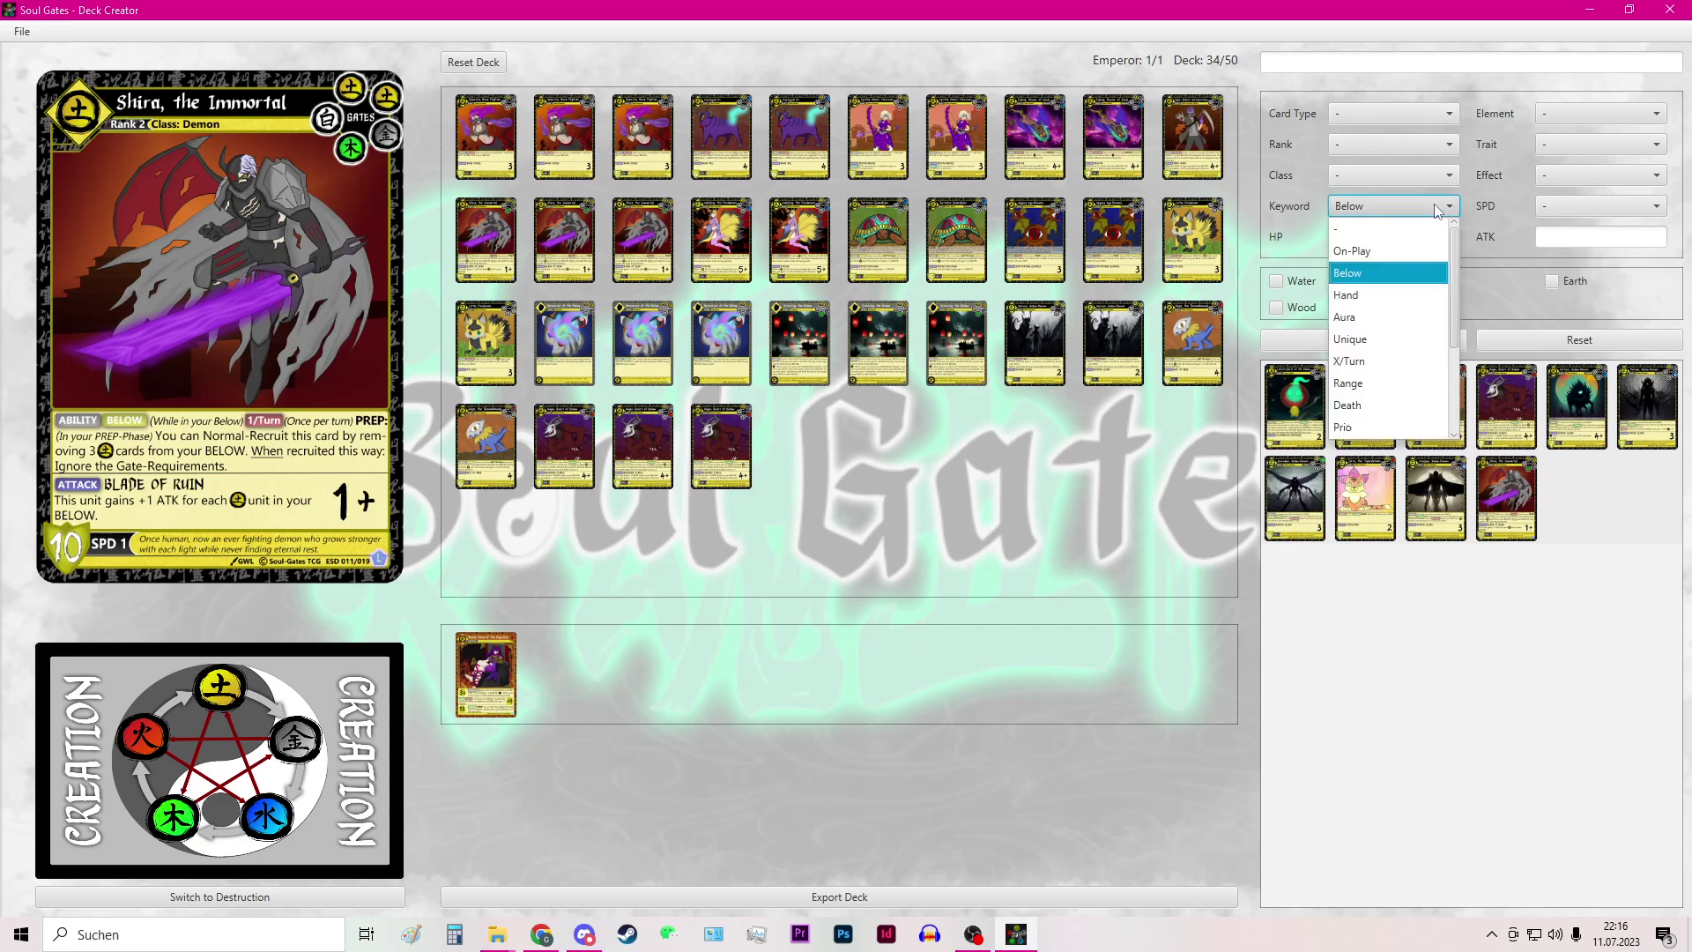
{"action": "left_click", "coordinate": [1411, 225]}
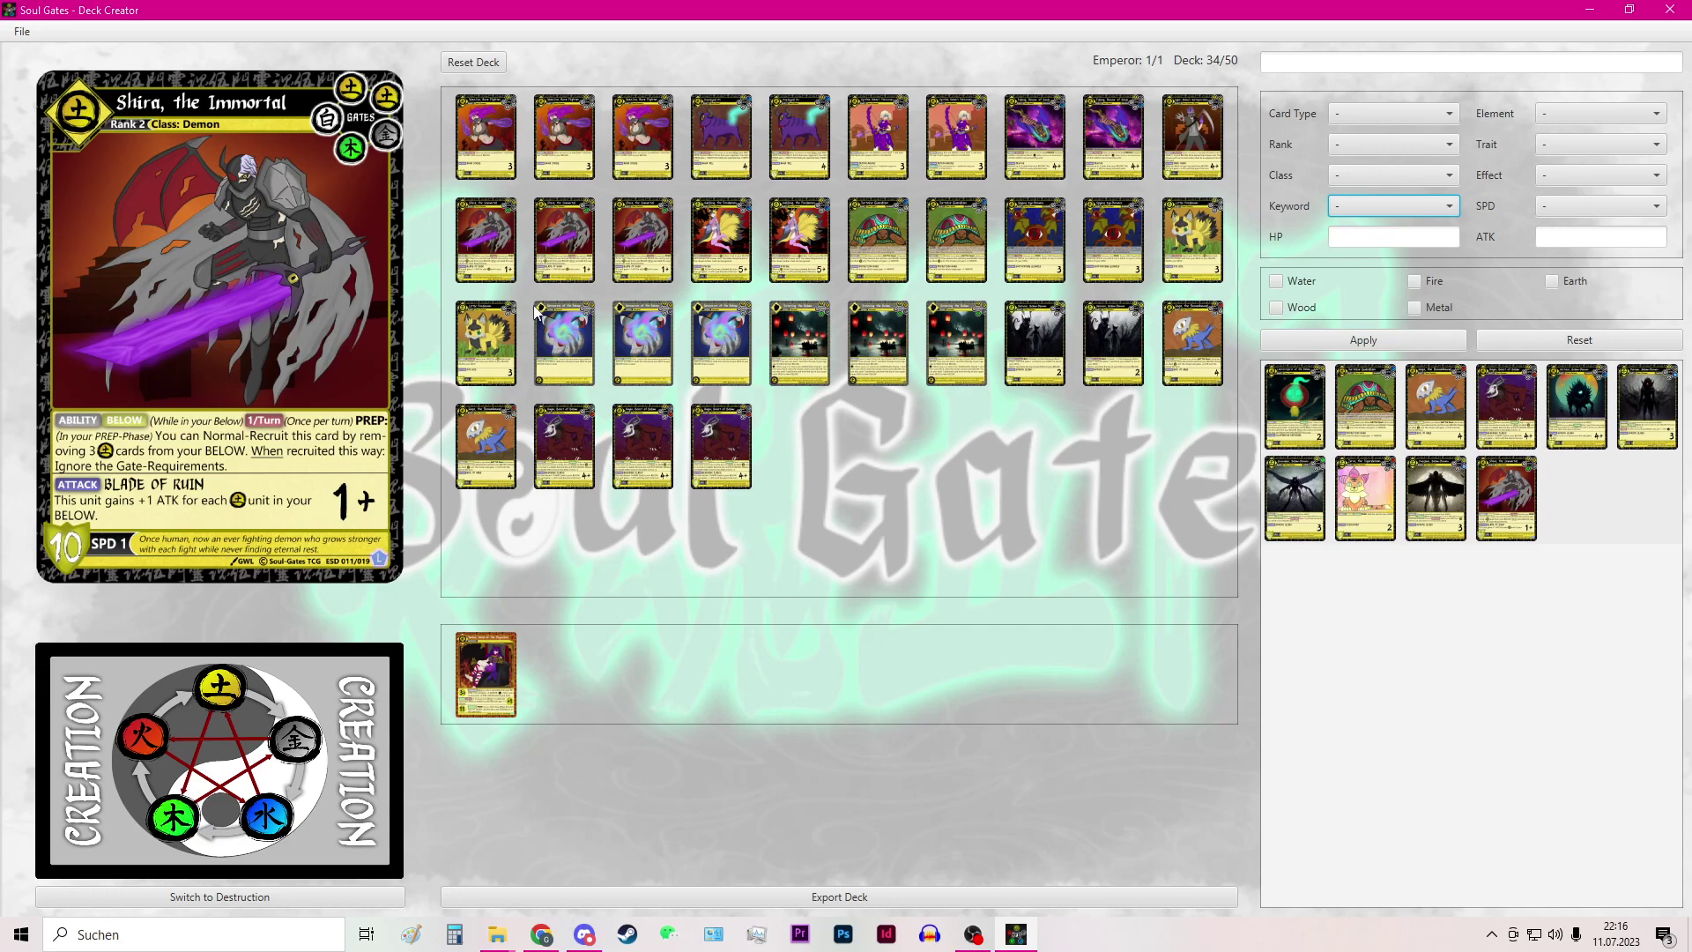
{"action": "left_click", "coordinate": [1291, 68]}
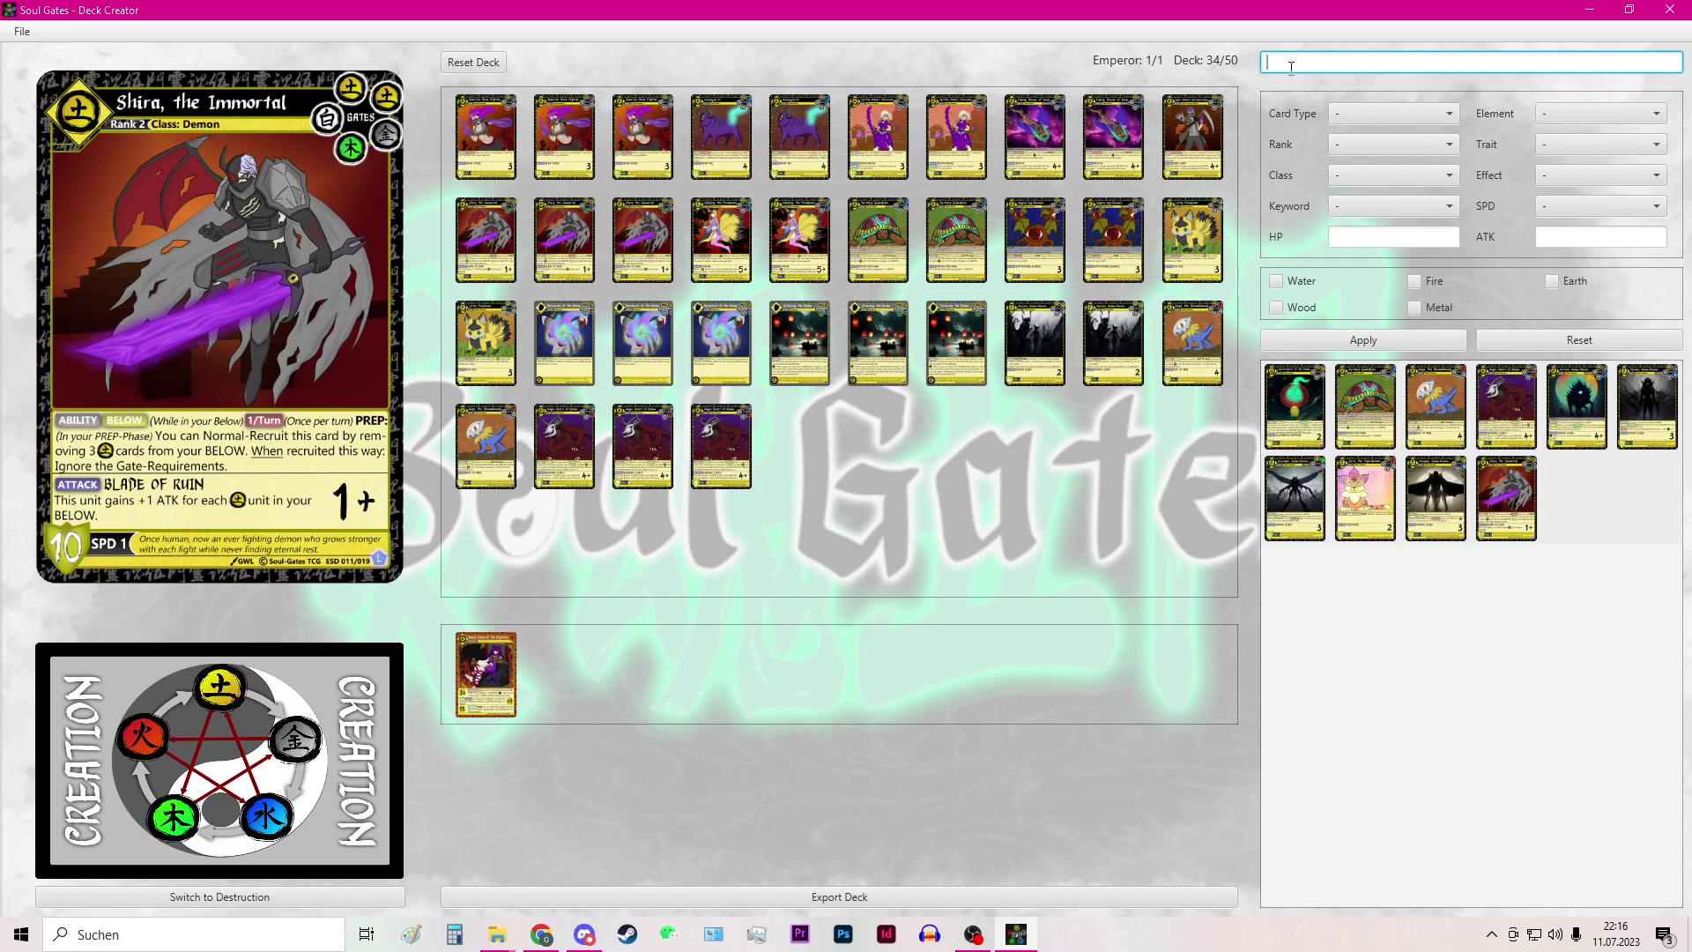
{"action": "type", "text": "fox"}
{"action": "left_click", "coordinate": [1349, 340]}
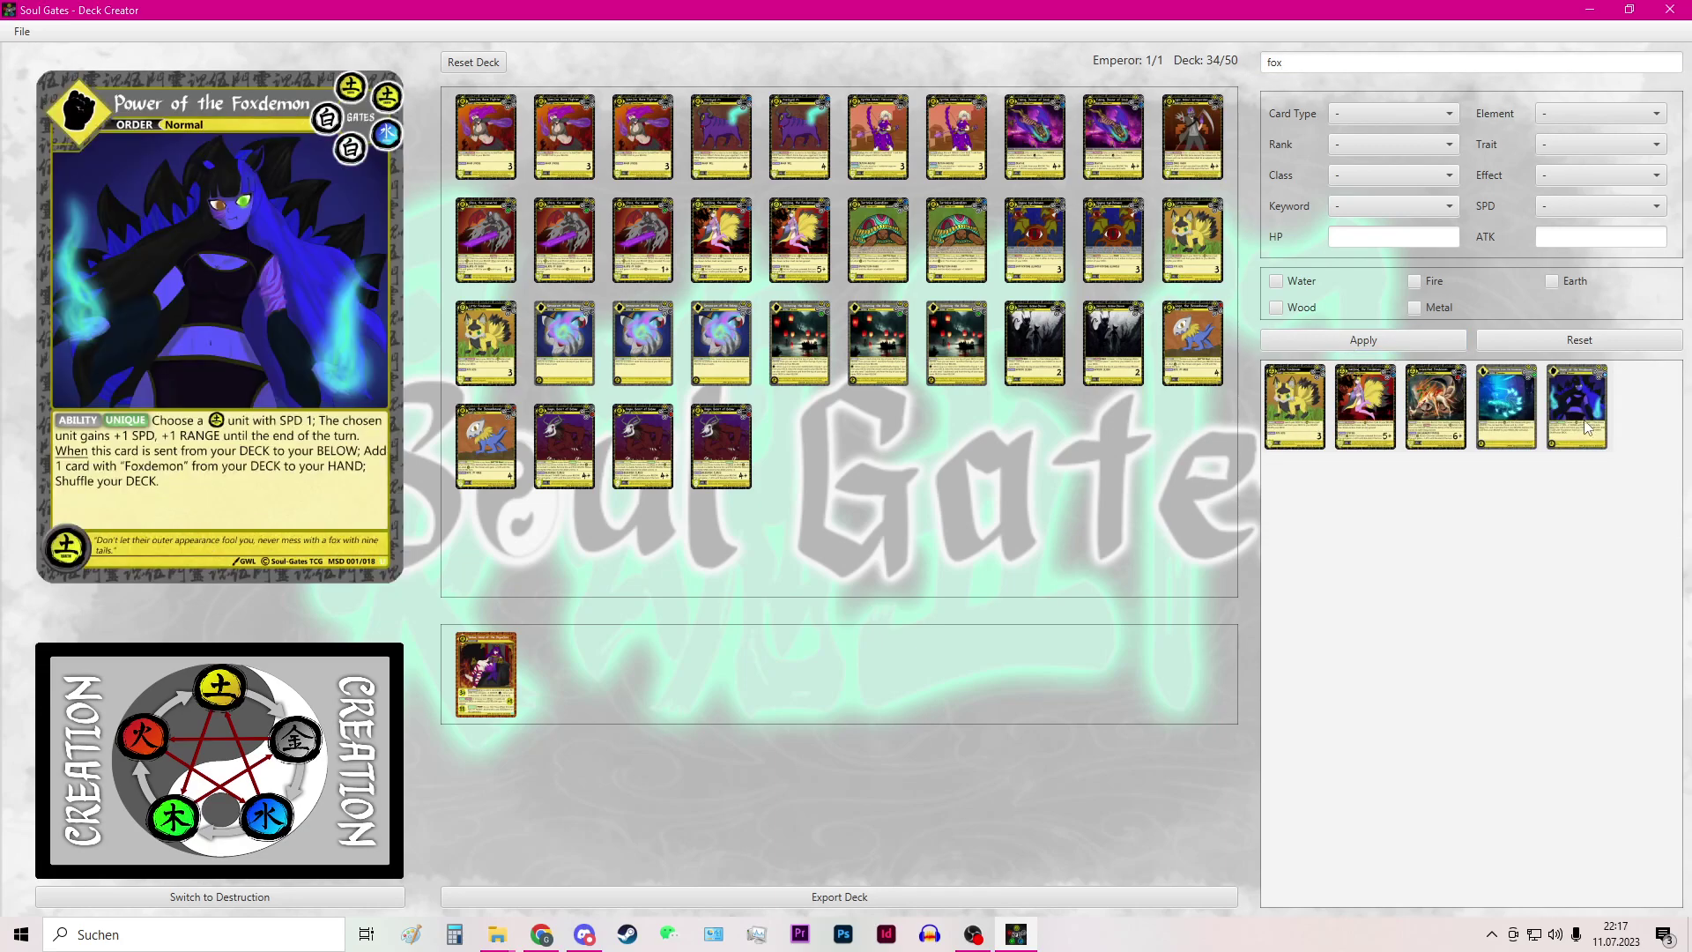
Step: Add Power of the Foxdemon, Unleashed Foxdemon and Protection from the Foxdemon twice each, reaching 40/50
{"action": "left_click", "coordinate": [1583, 417]}
{"action": "left_click", "coordinate": [1583, 418]}
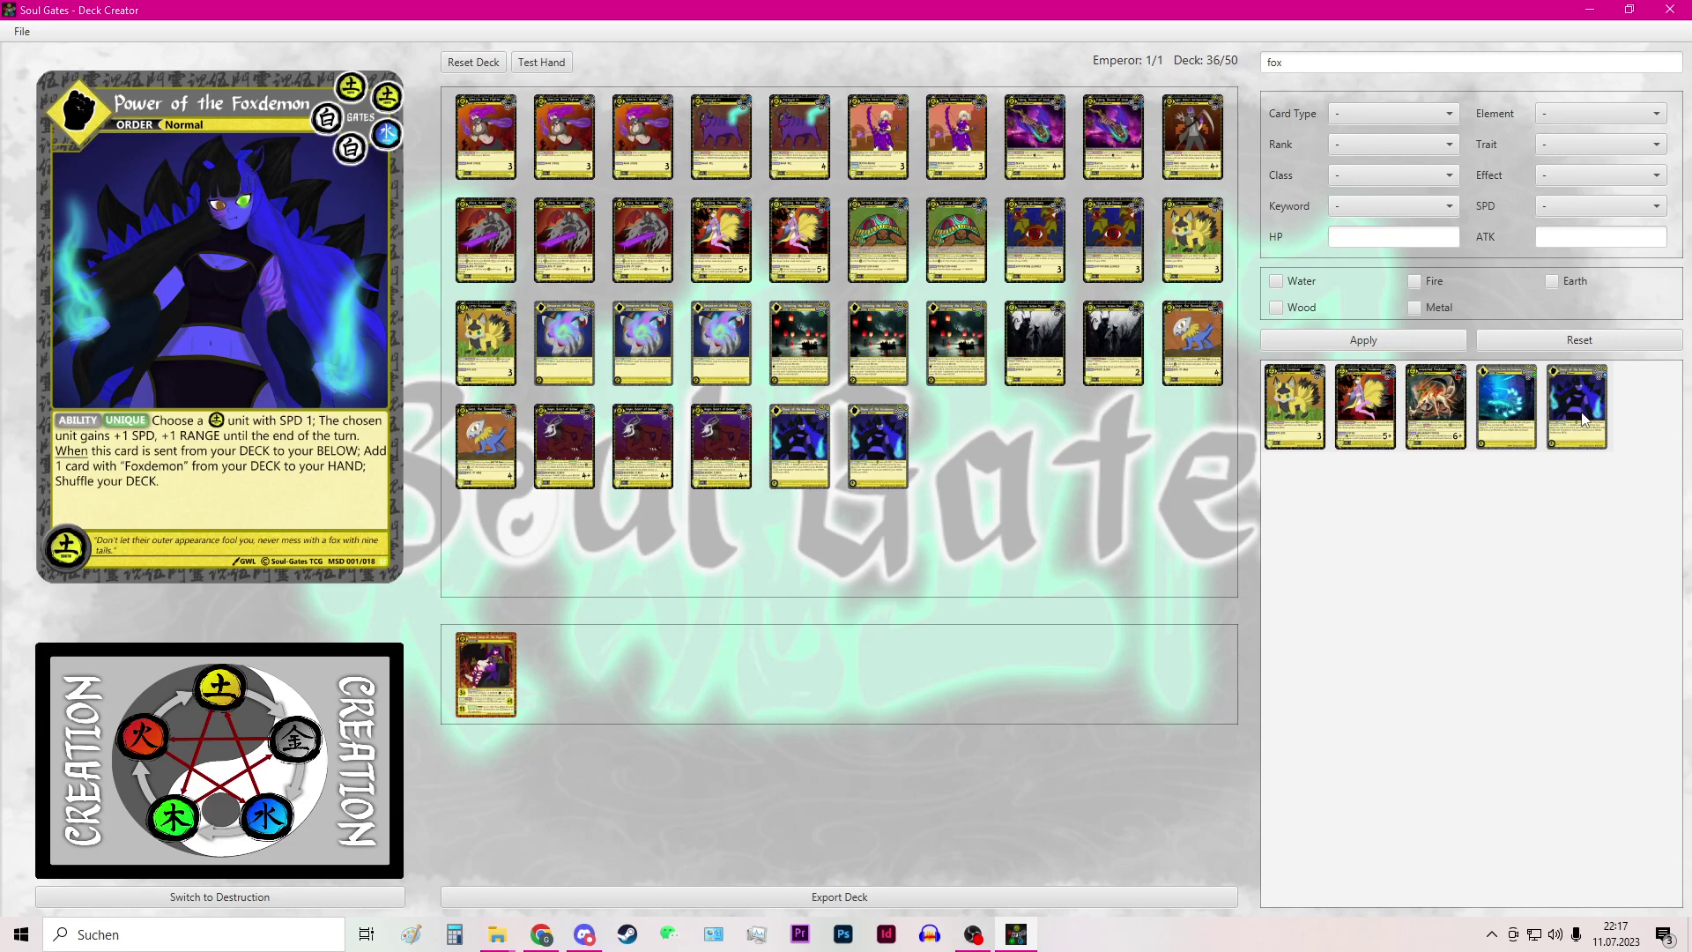
{"action": "left_click", "coordinate": [1452, 420]}
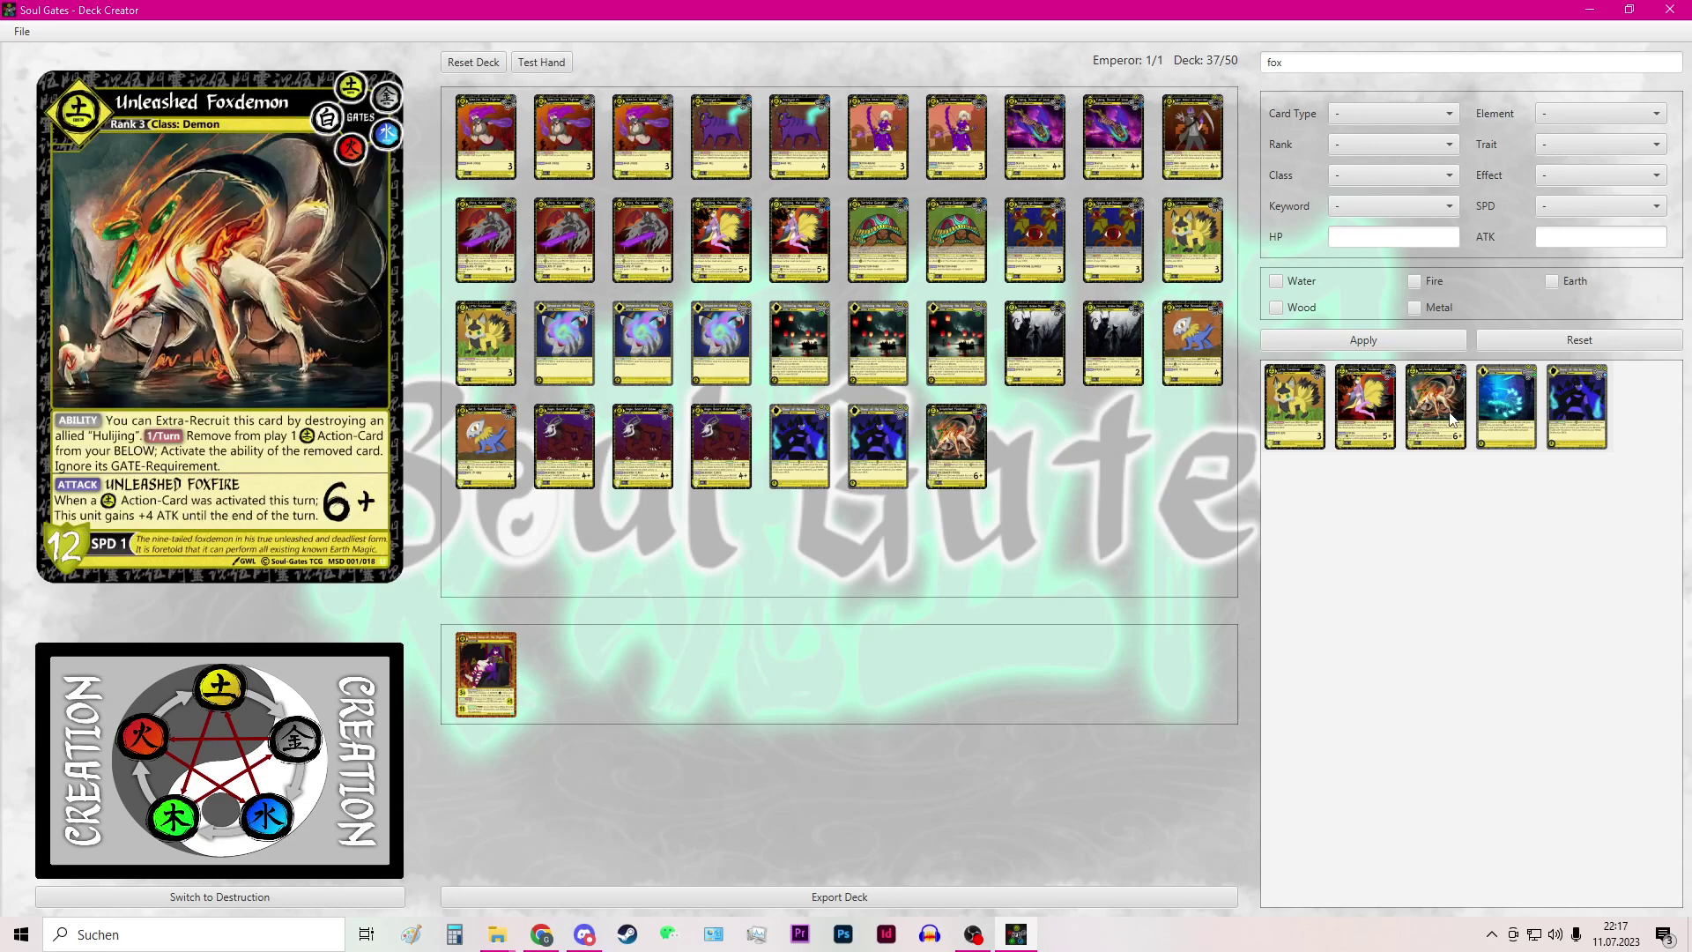
{"action": "left_click", "coordinate": [1452, 419]}
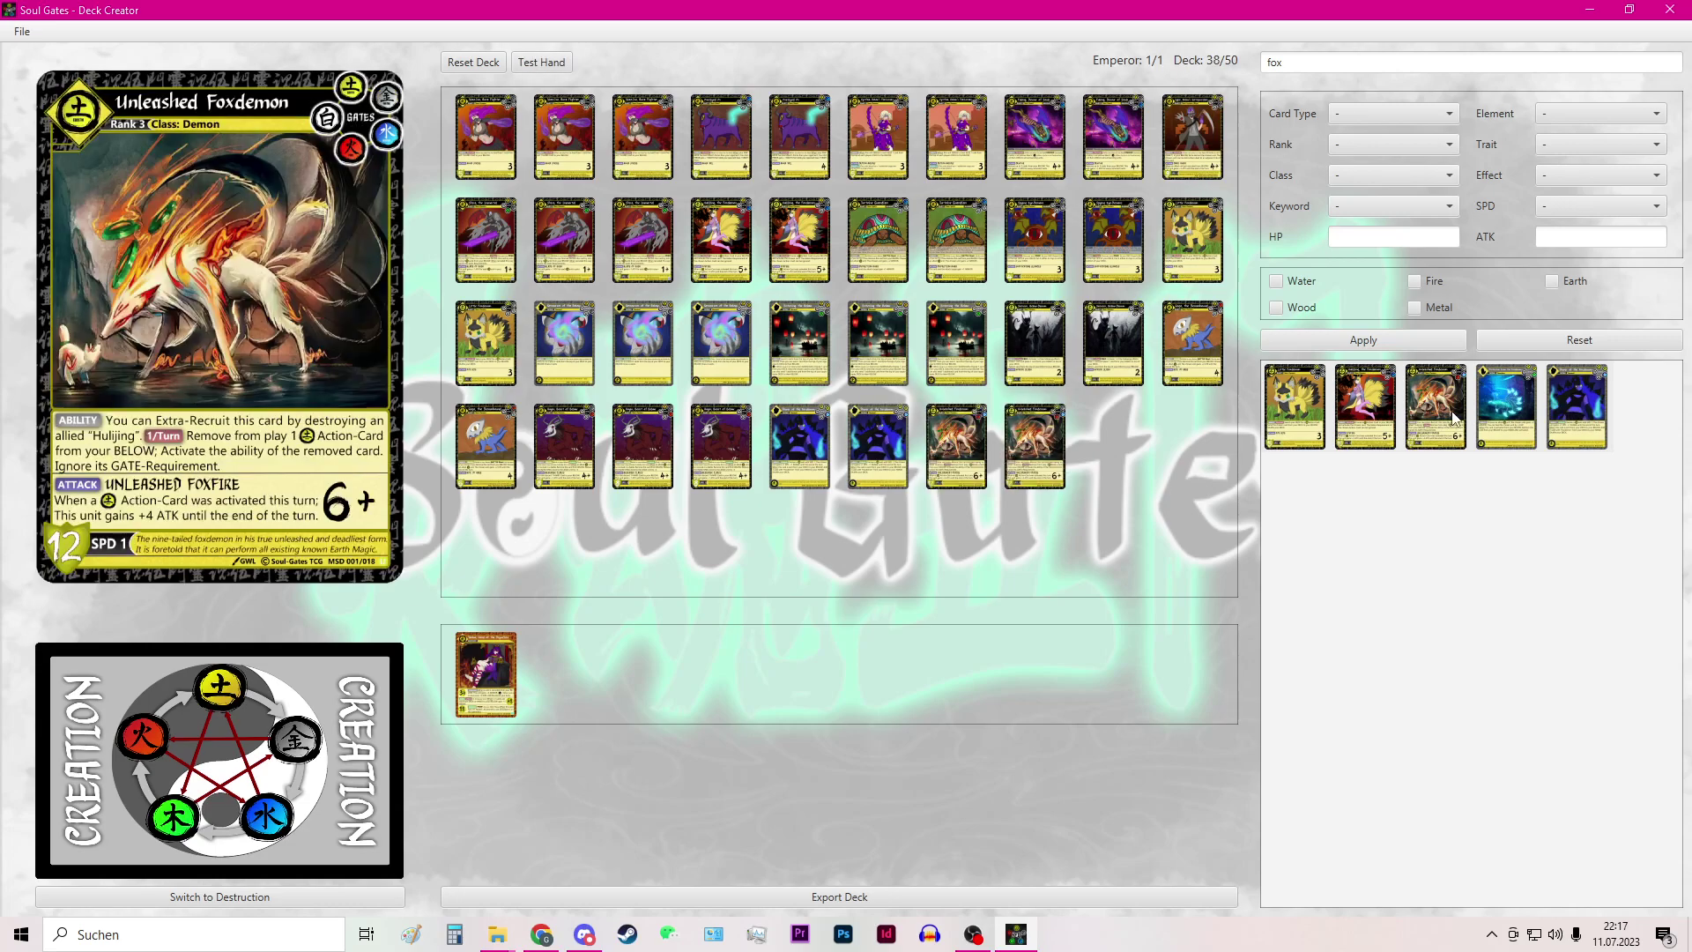
{"action": "left_click", "coordinate": [1509, 414]}
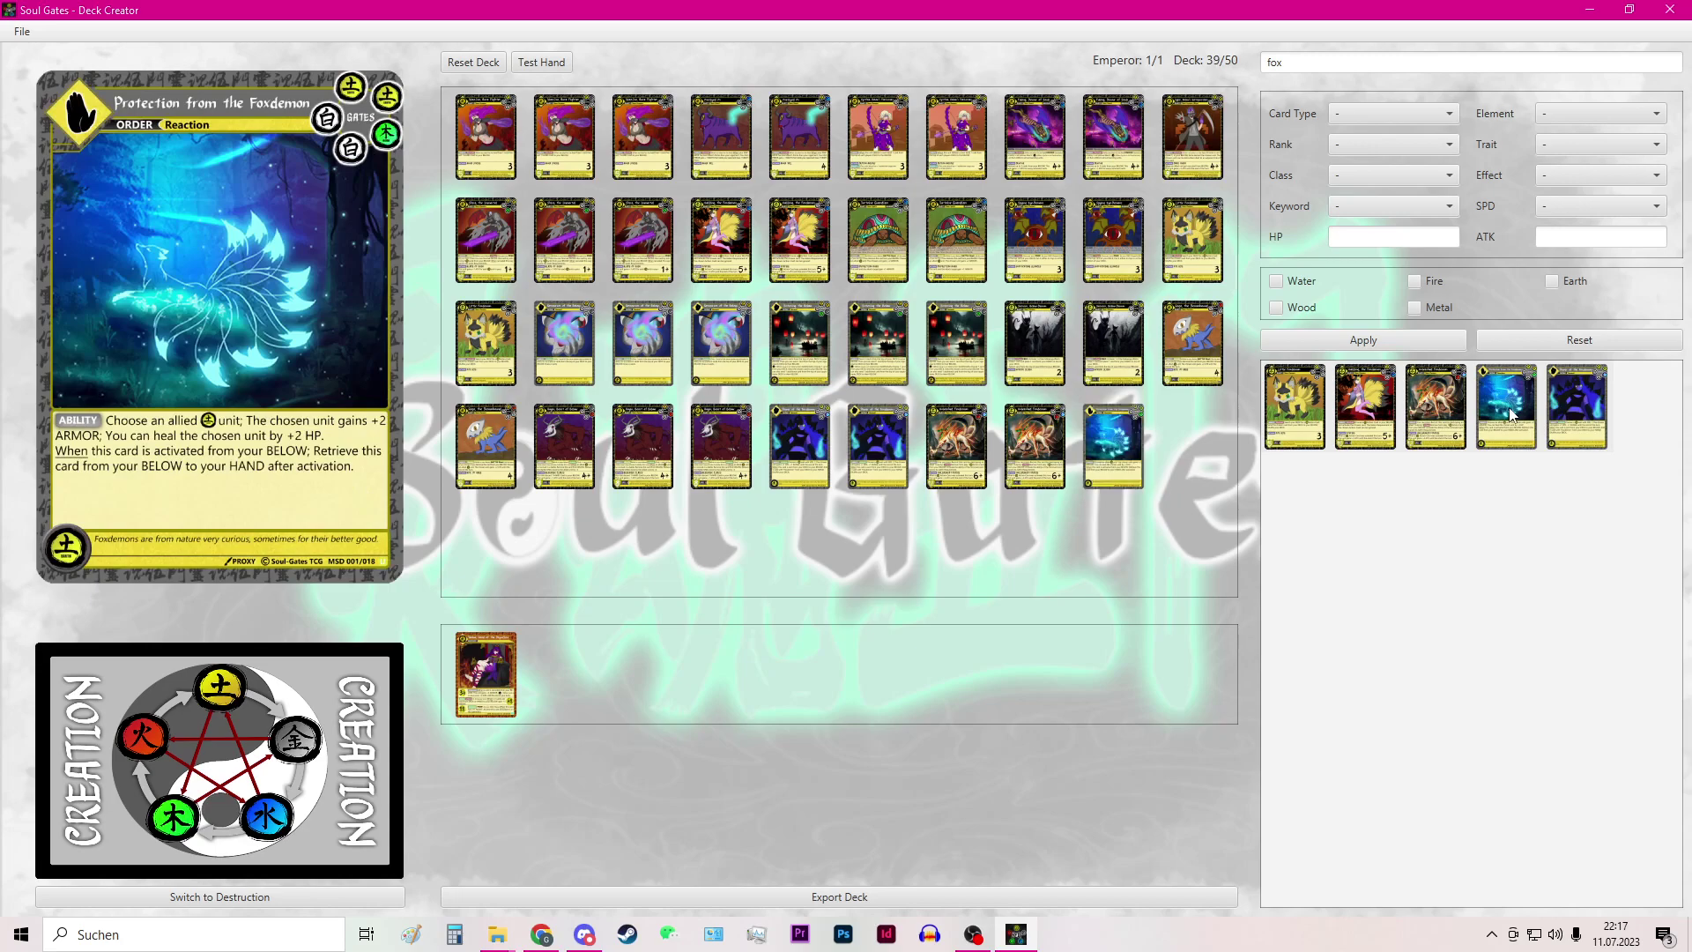
{"action": "left_click", "coordinate": [1509, 414]}
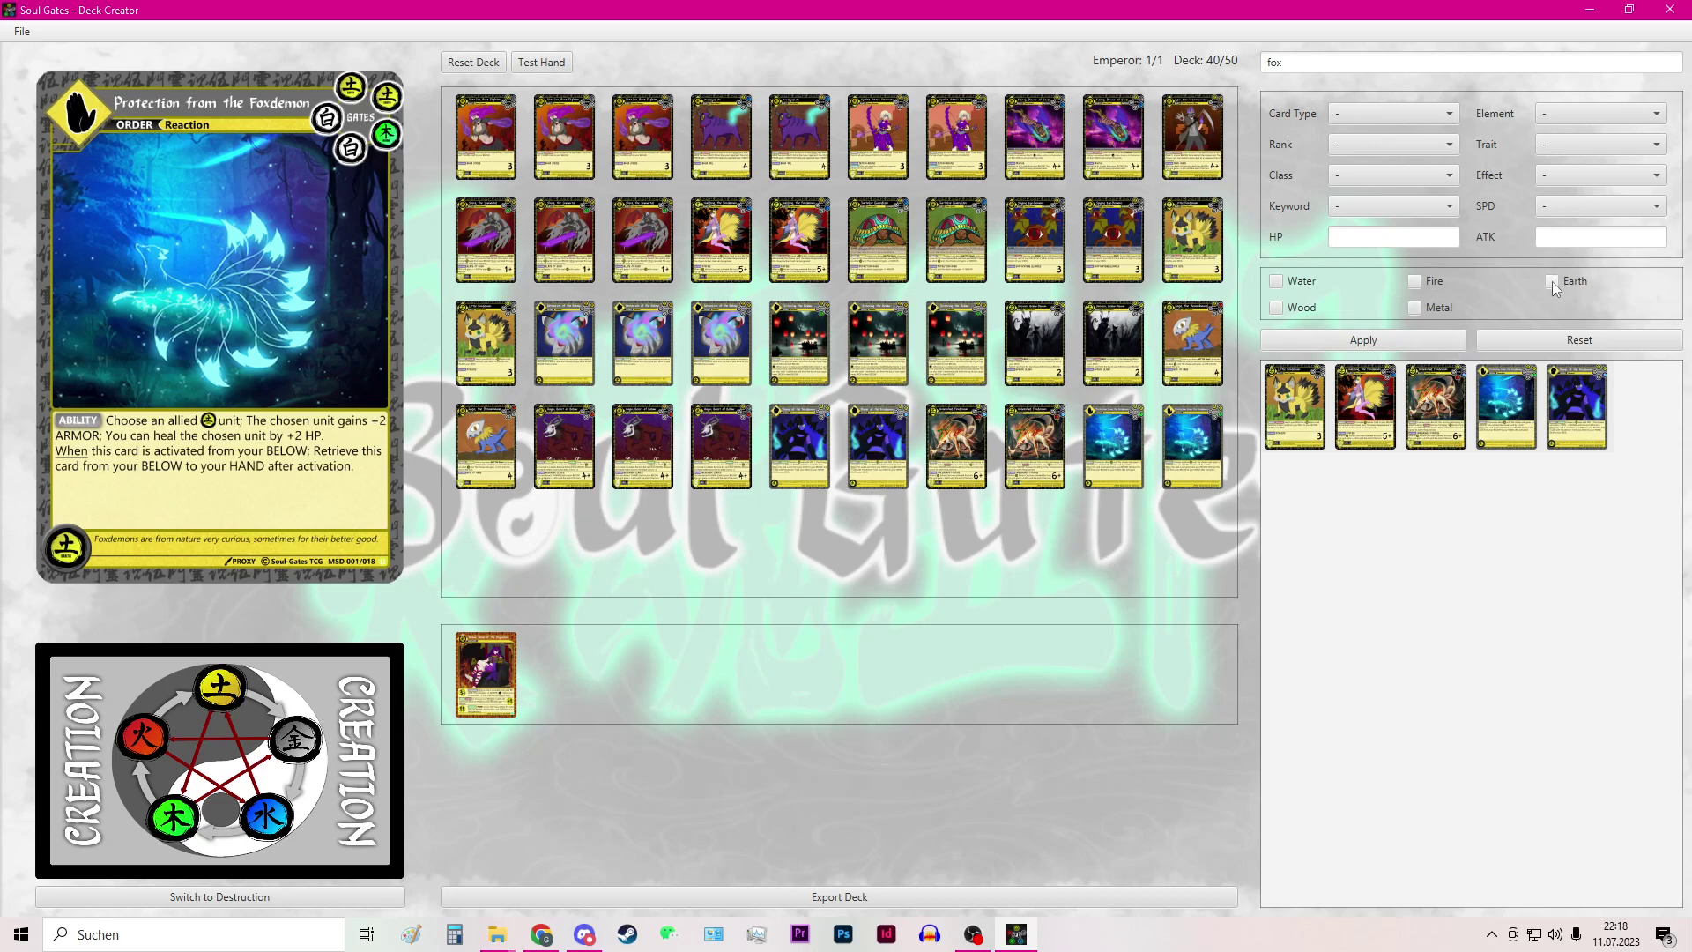
Step: Filter the browser to Metal and Water cards and remove the 'fox' name search
{"action": "left_click", "coordinate": [1414, 307]}
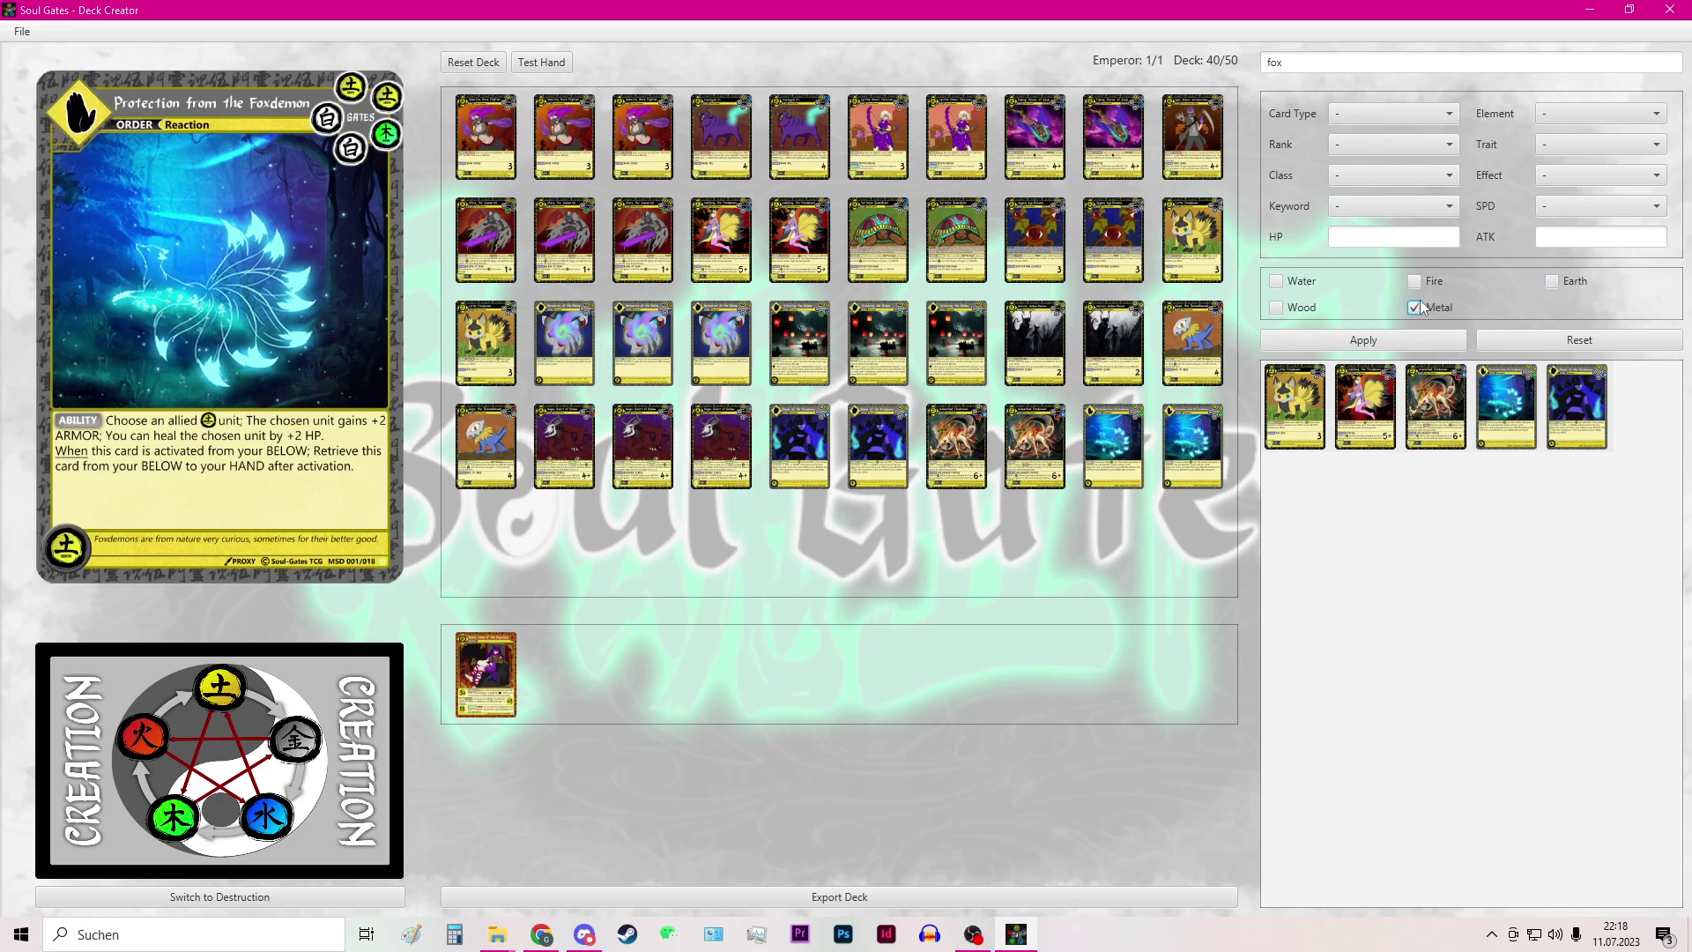
{"action": "left_click", "coordinate": [1279, 281]}
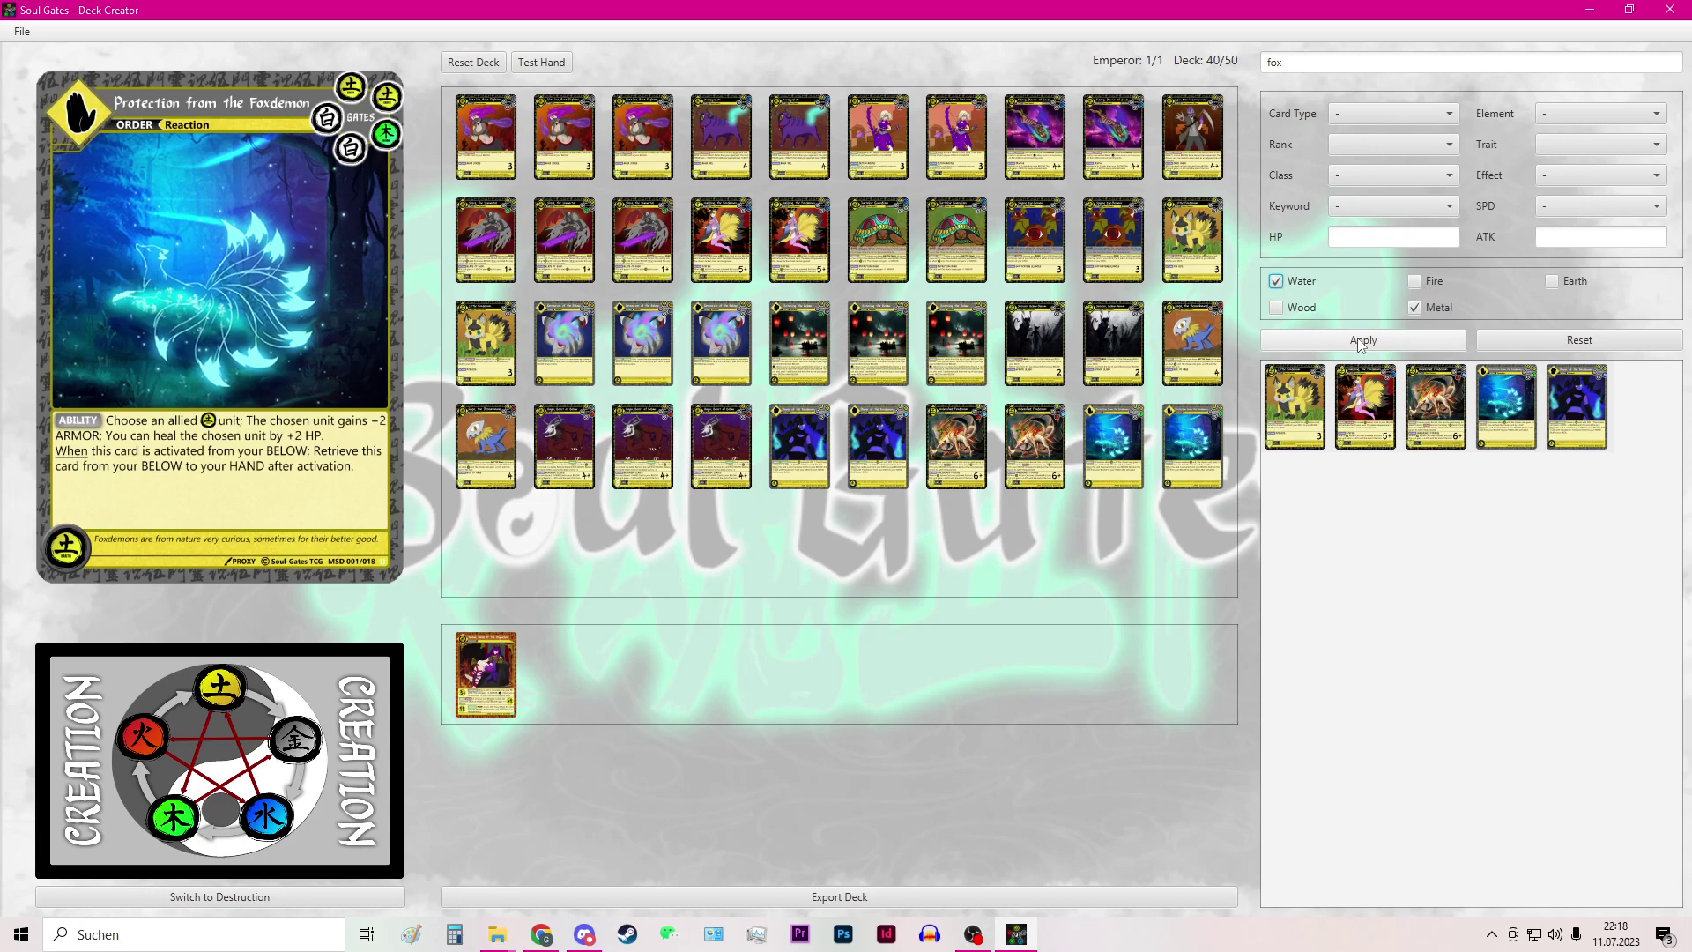
{"action": "left_click", "coordinate": [1362, 341]}
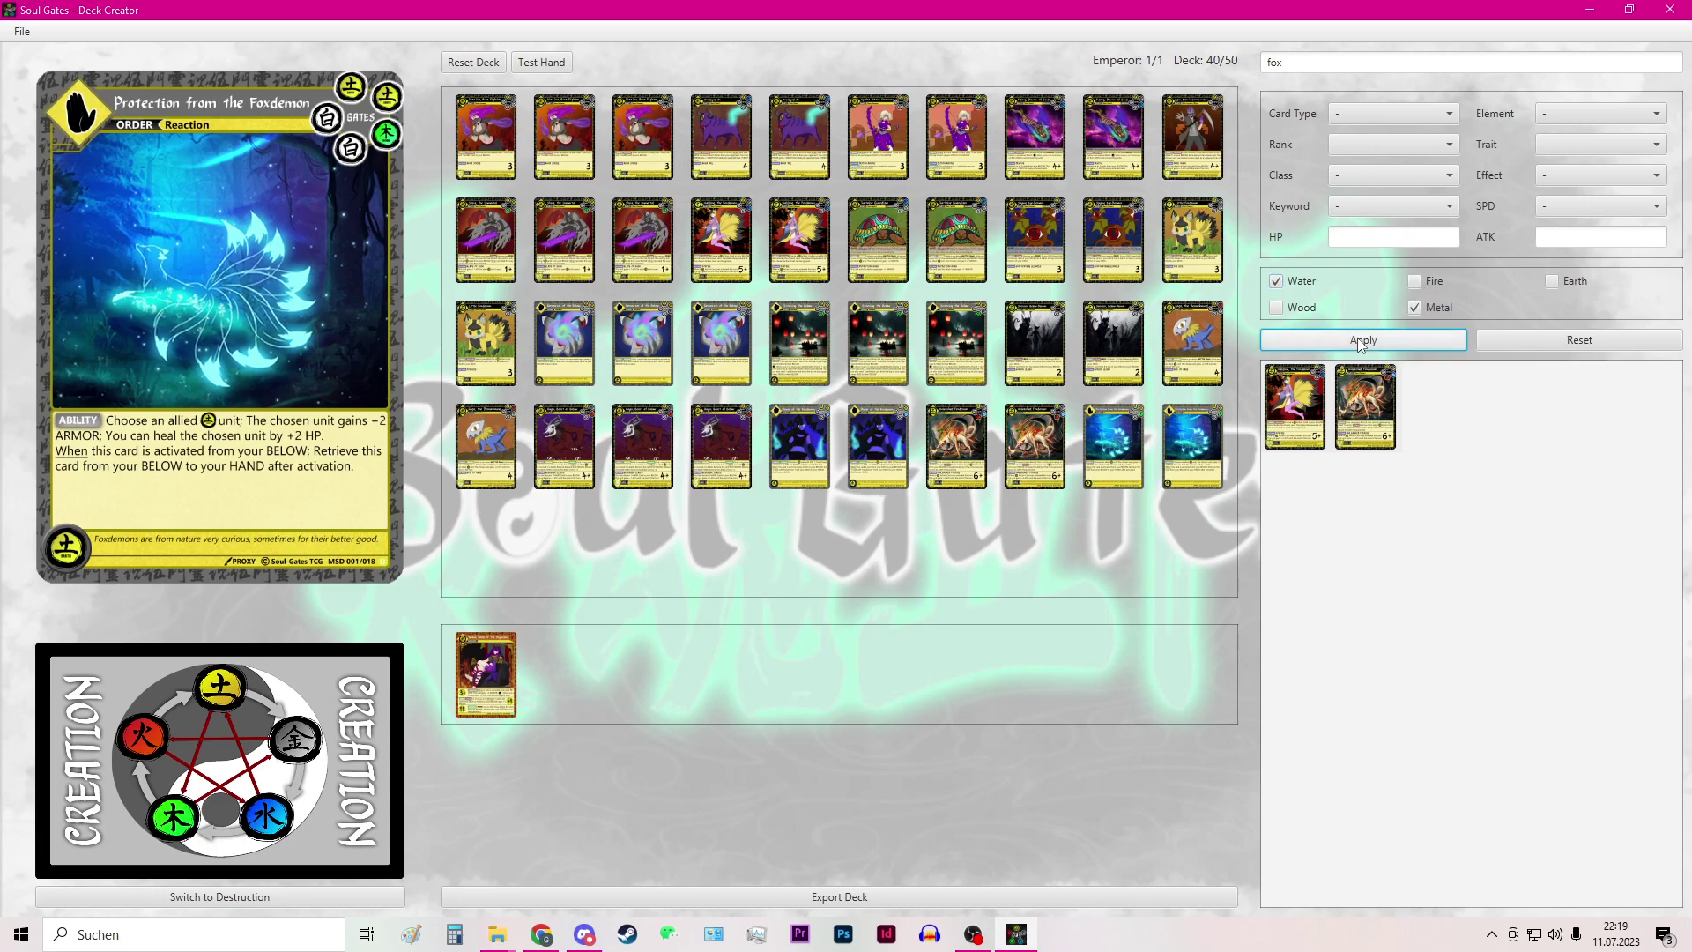
{"action": "double_click", "coordinate": [1322, 65]}
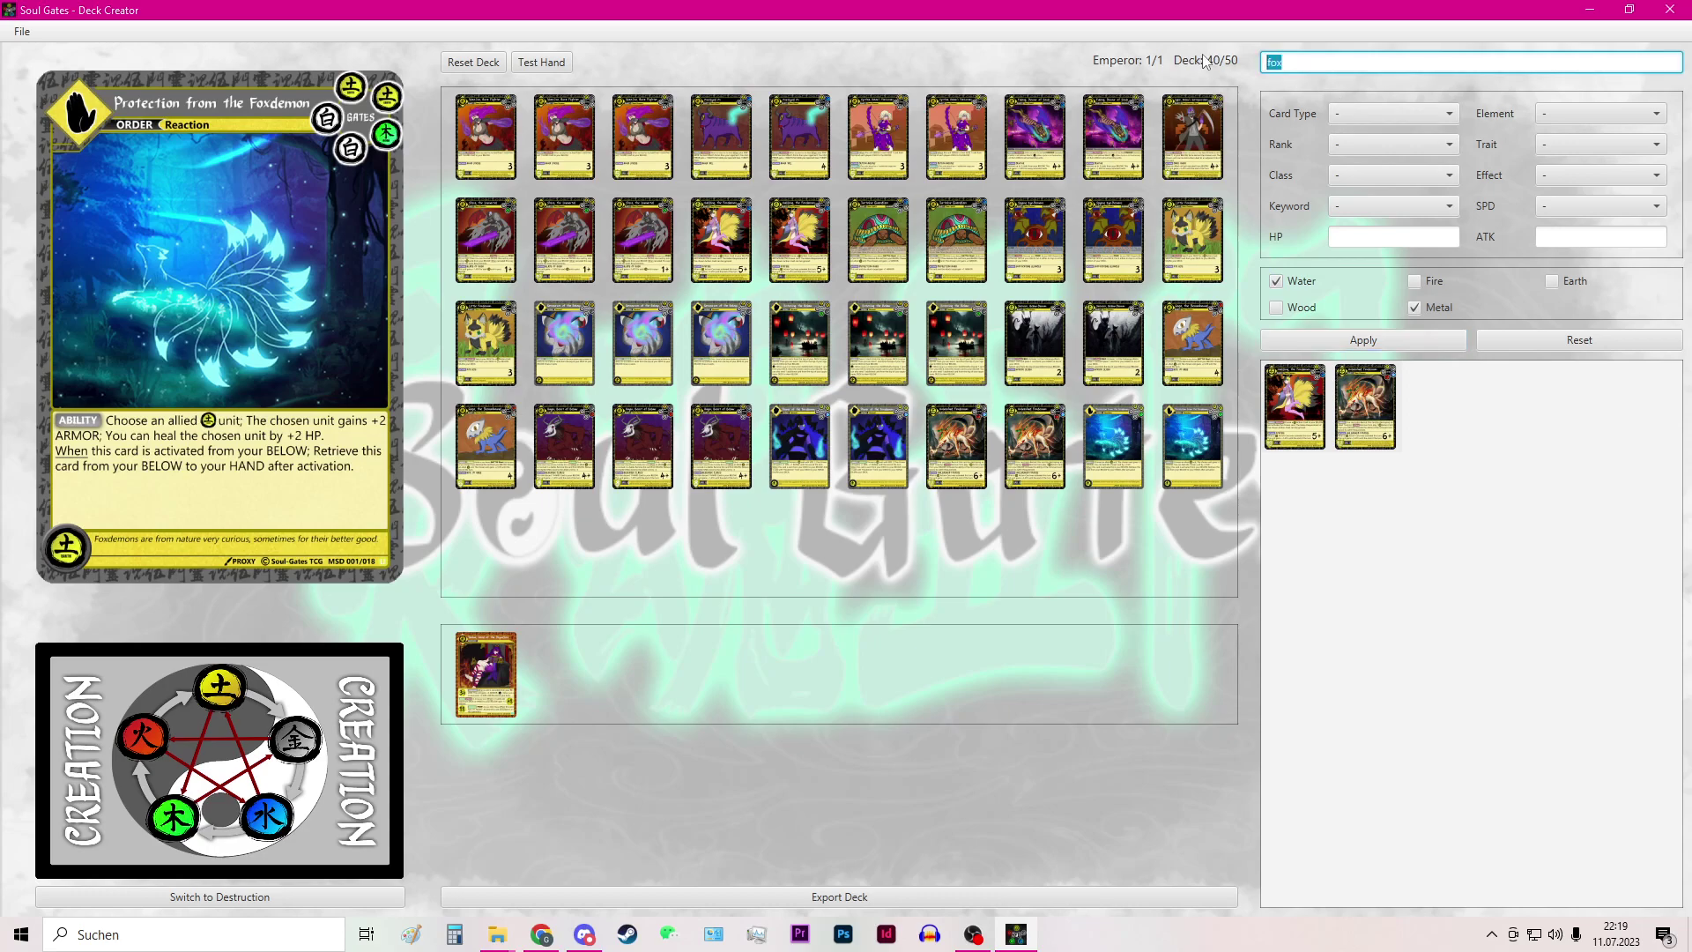
{"action": "key", "text": "BackSpace"}
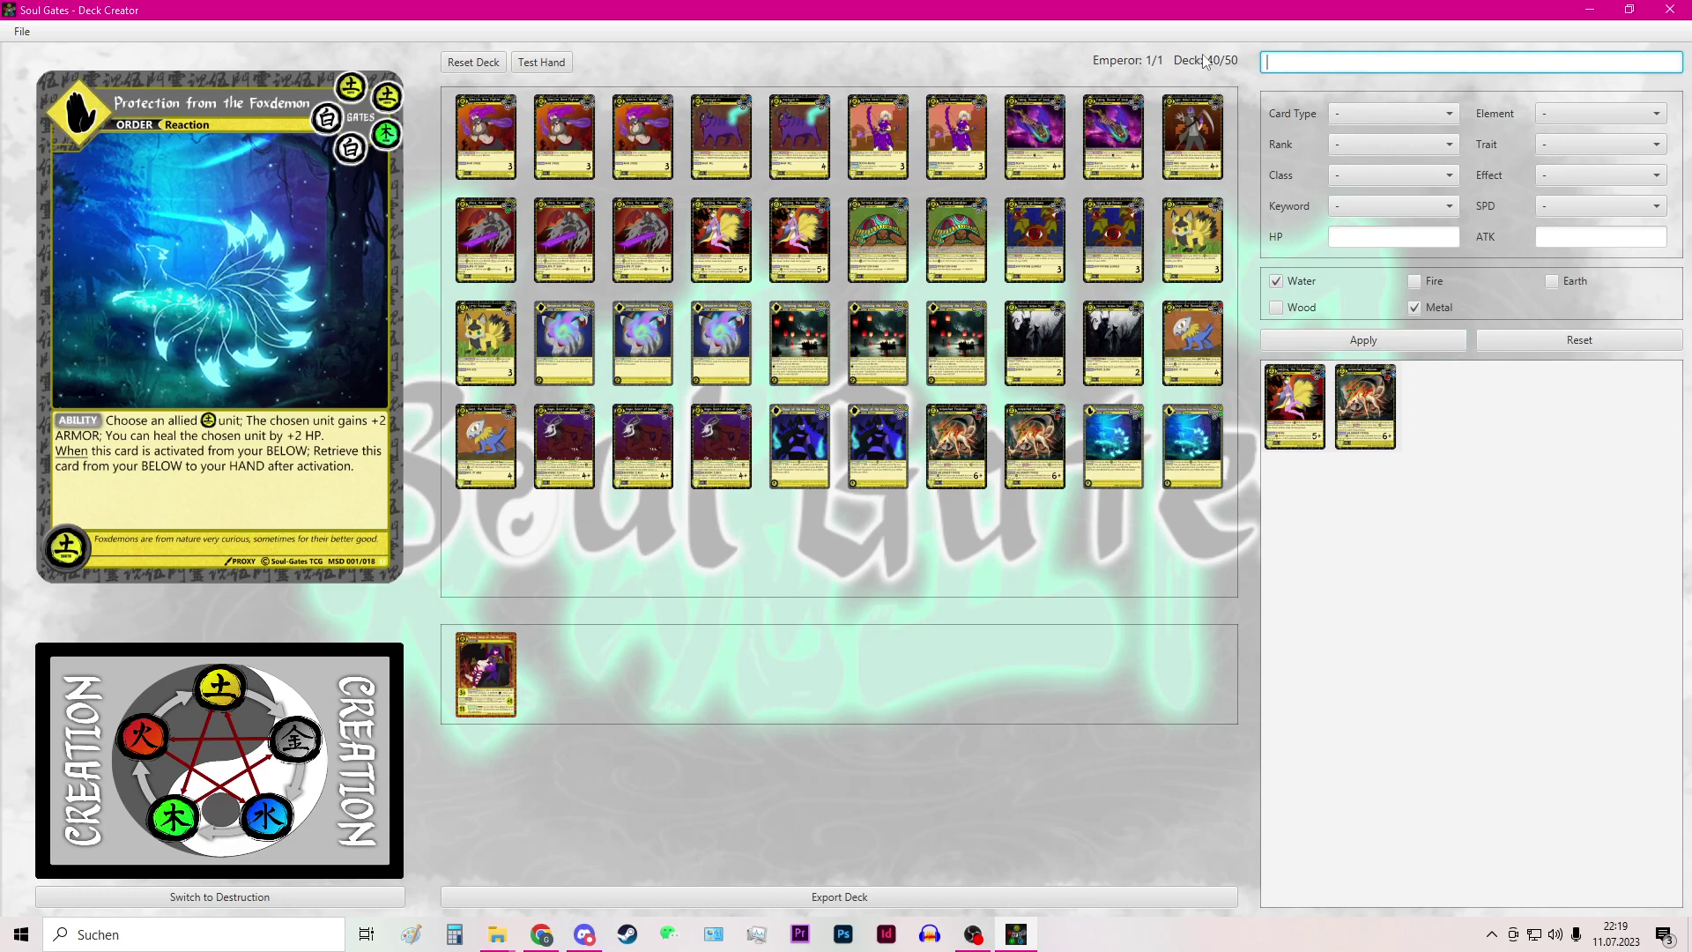
{"action": "left_click", "coordinate": [1338, 347]}
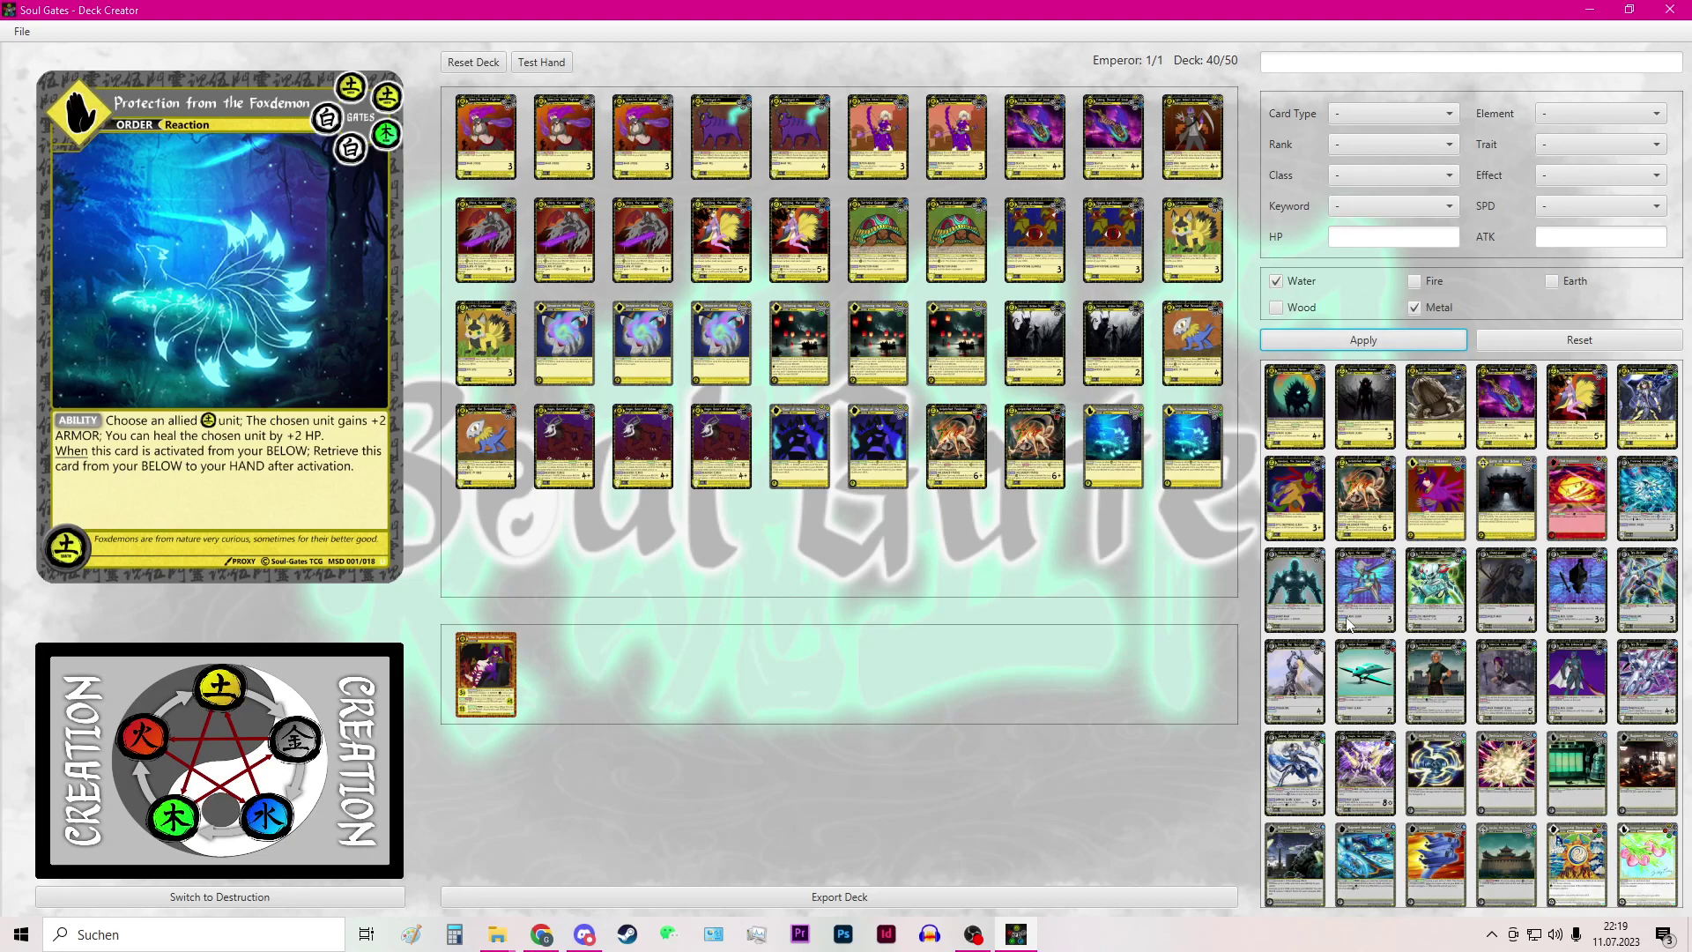
Step: Add three copies of Shining Aura Augment to the deck
{"action": "scroll", "coordinate": [1322, 551], "scroll_direction": "down", "scroll_amount": 1}
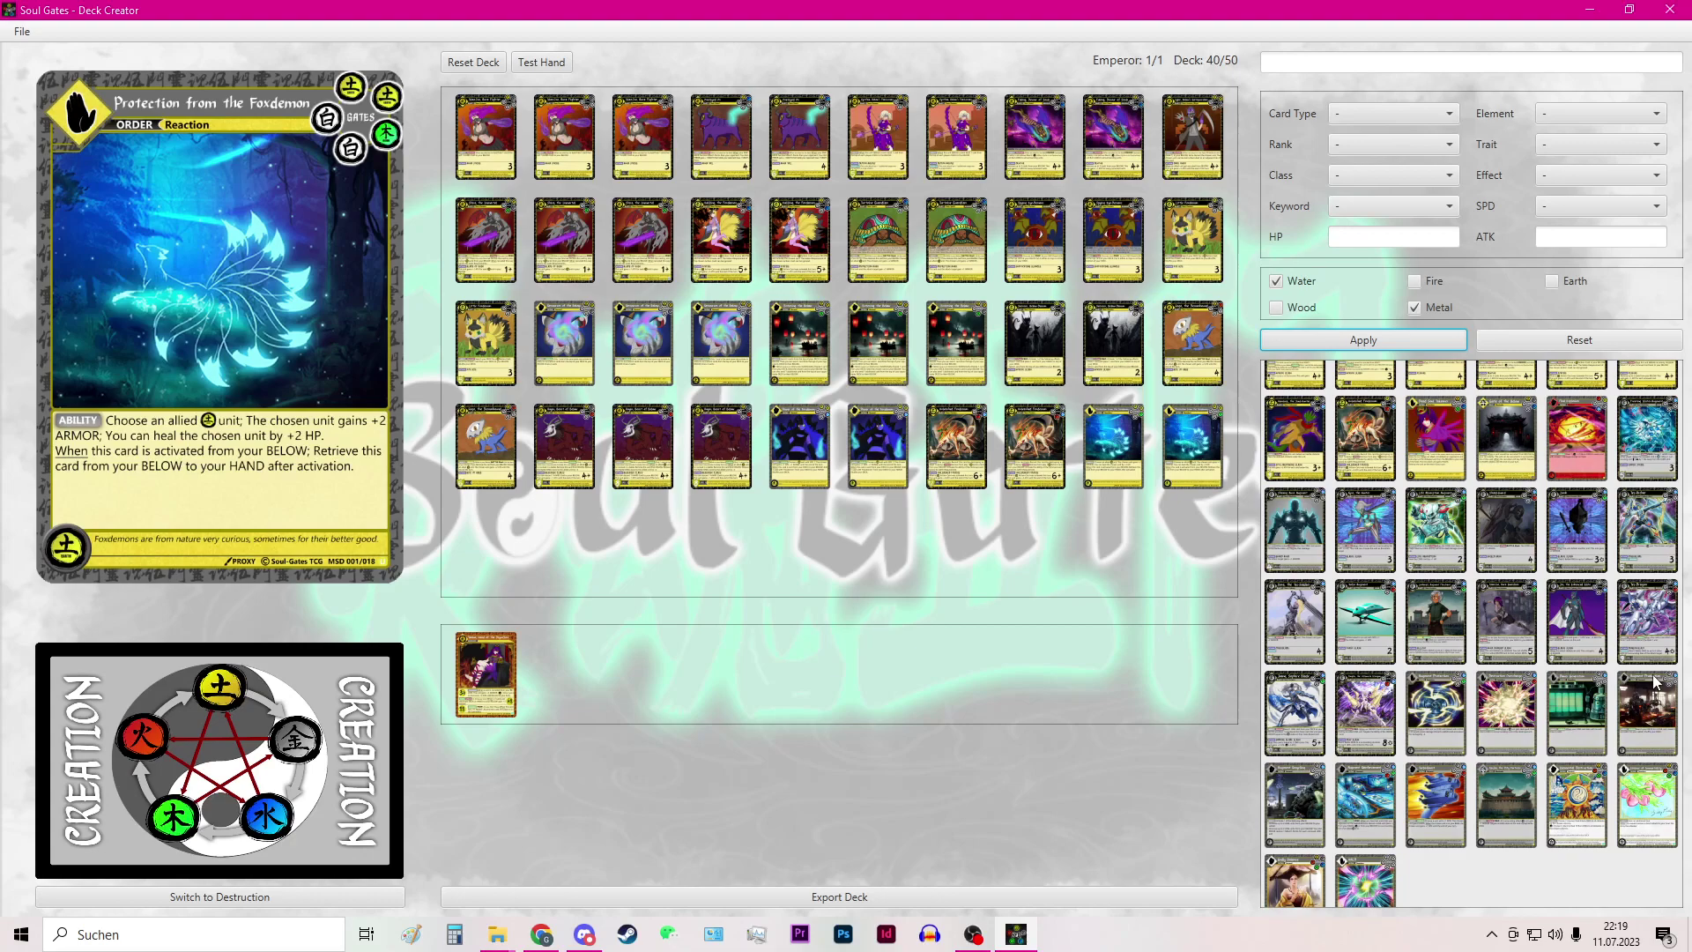
{"action": "left_click", "coordinate": [1304, 533]}
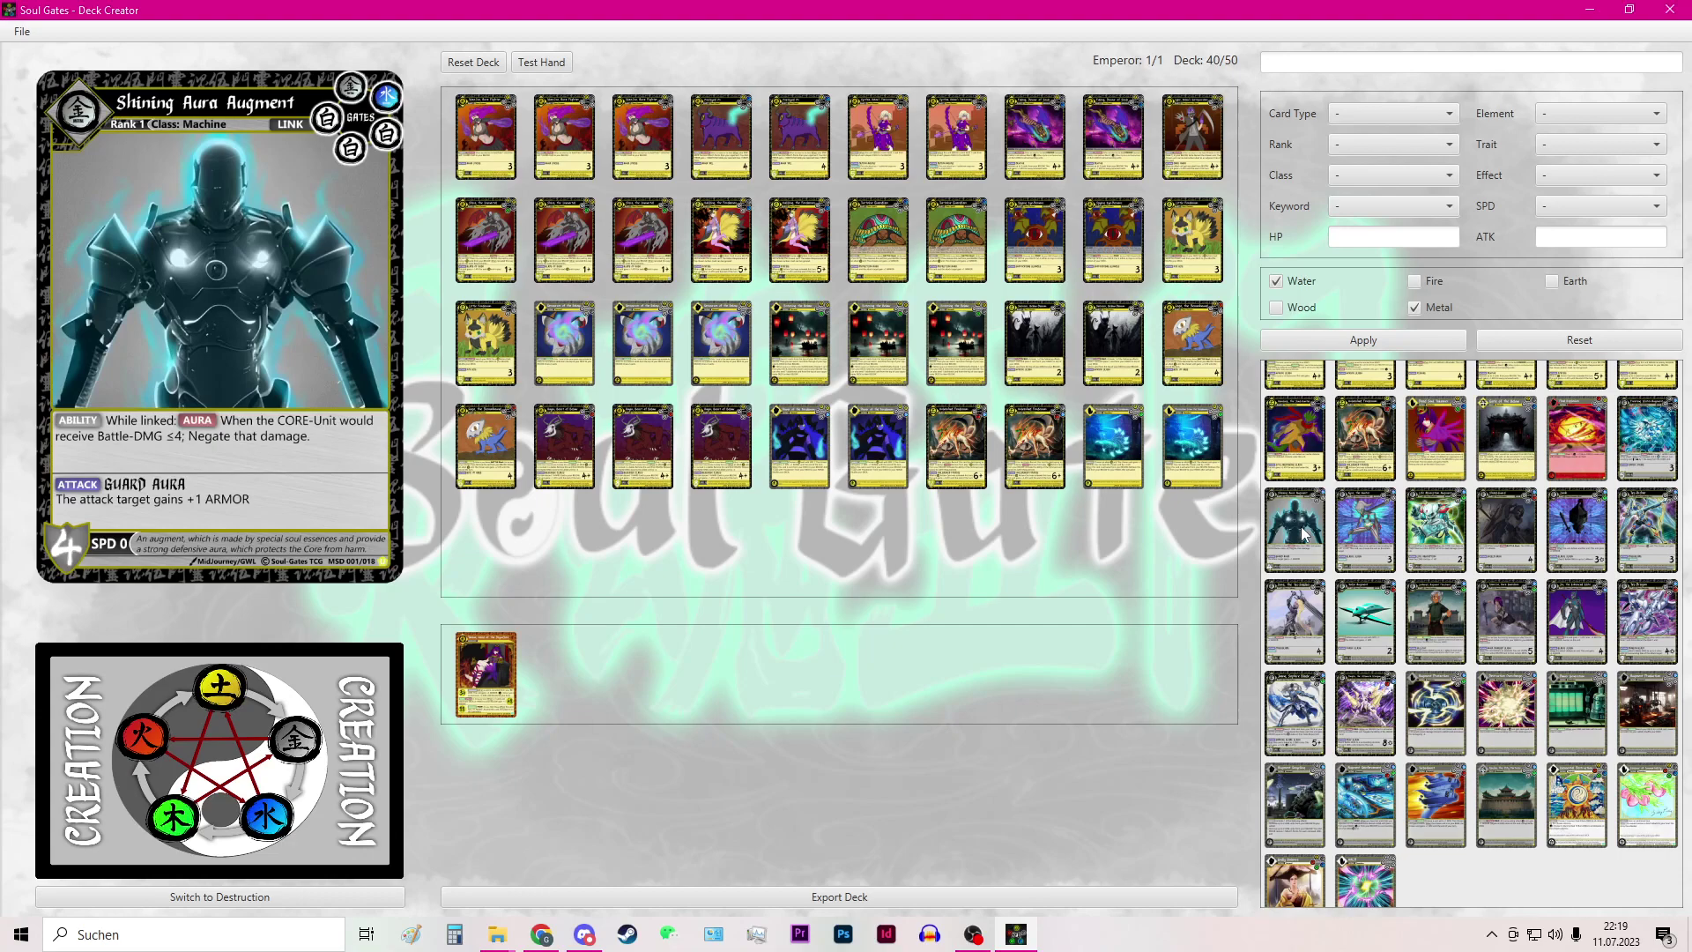
{"action": "double_click", "coordinate": [1304, 533]}
{"action": "double_click", "coordinate": [1304, 533]}
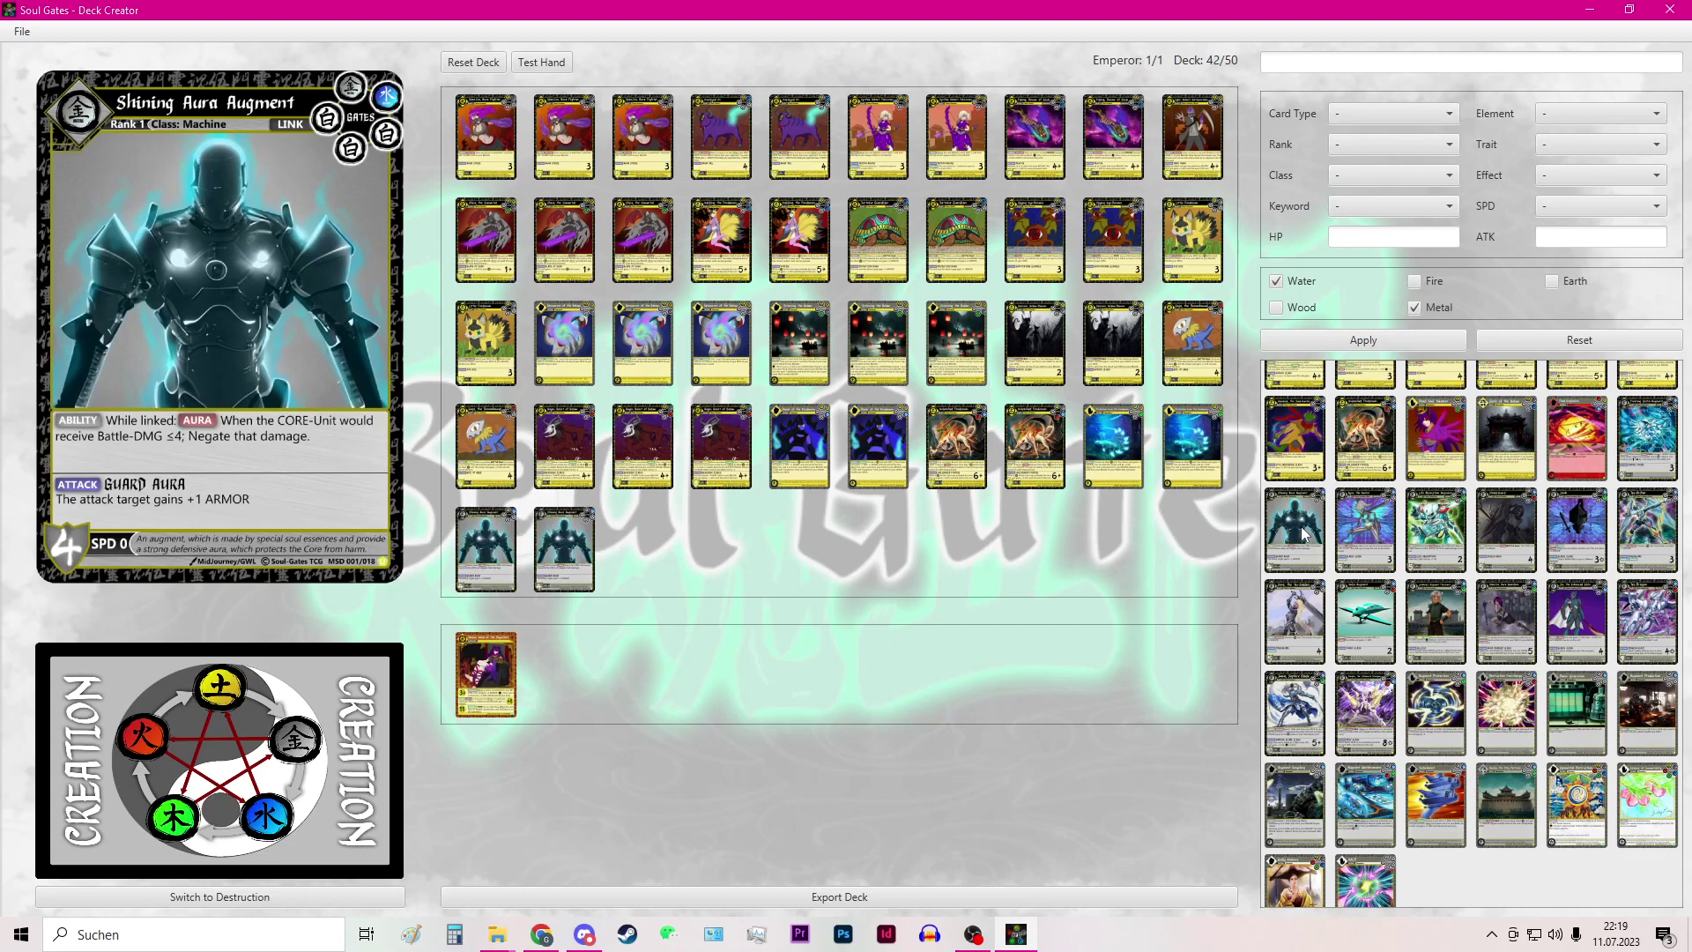
{"action": "double_click", "coordinate": [1304, 533]}
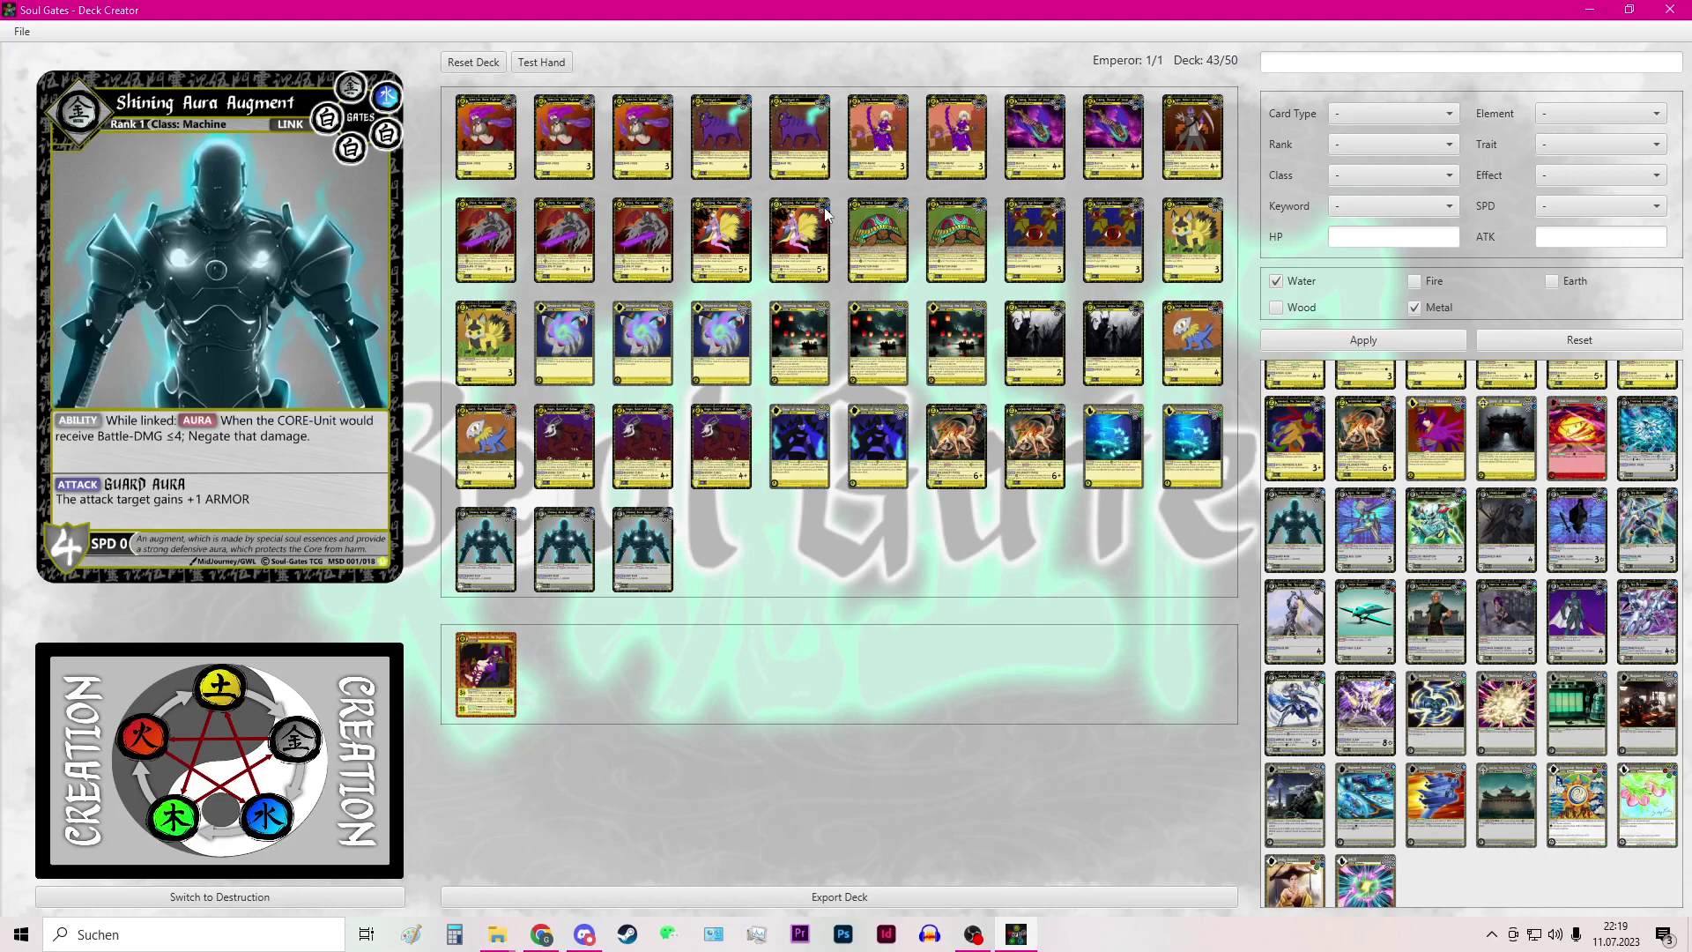
Step: Remove One-Eyed Ox, one Entering the Below and Seeraar, Below-Demon from the deck
{"action": "left_click", "coordinate": [808, 141]}
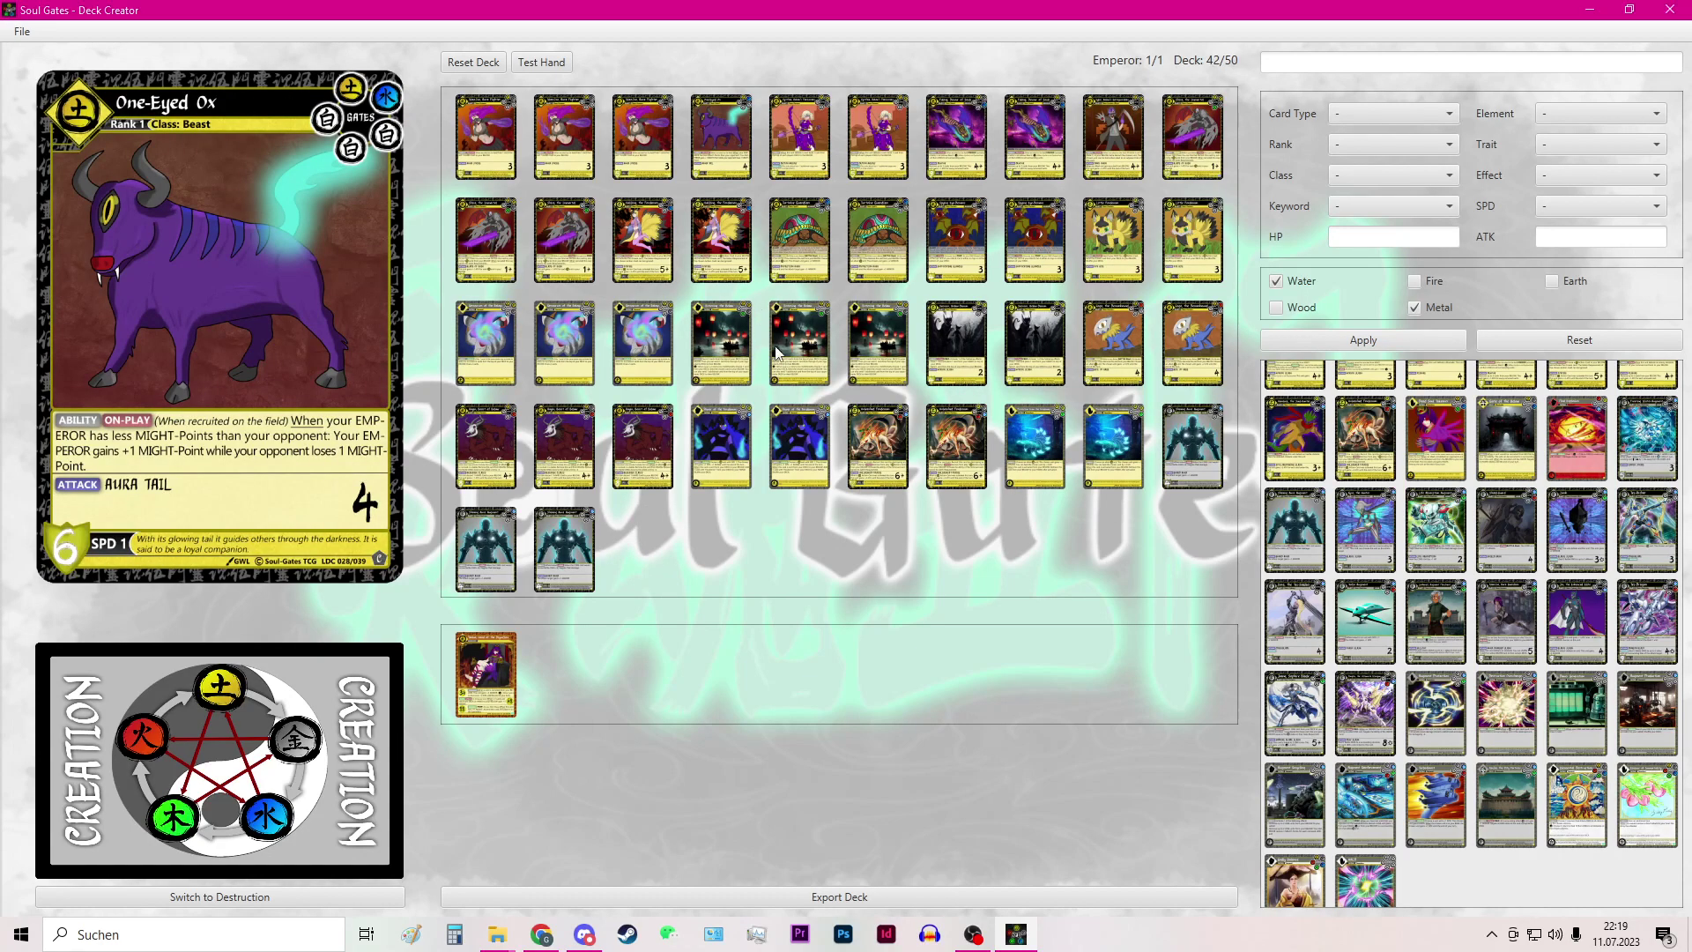
{"action": "left_click", "coordinate": [906, 333]}
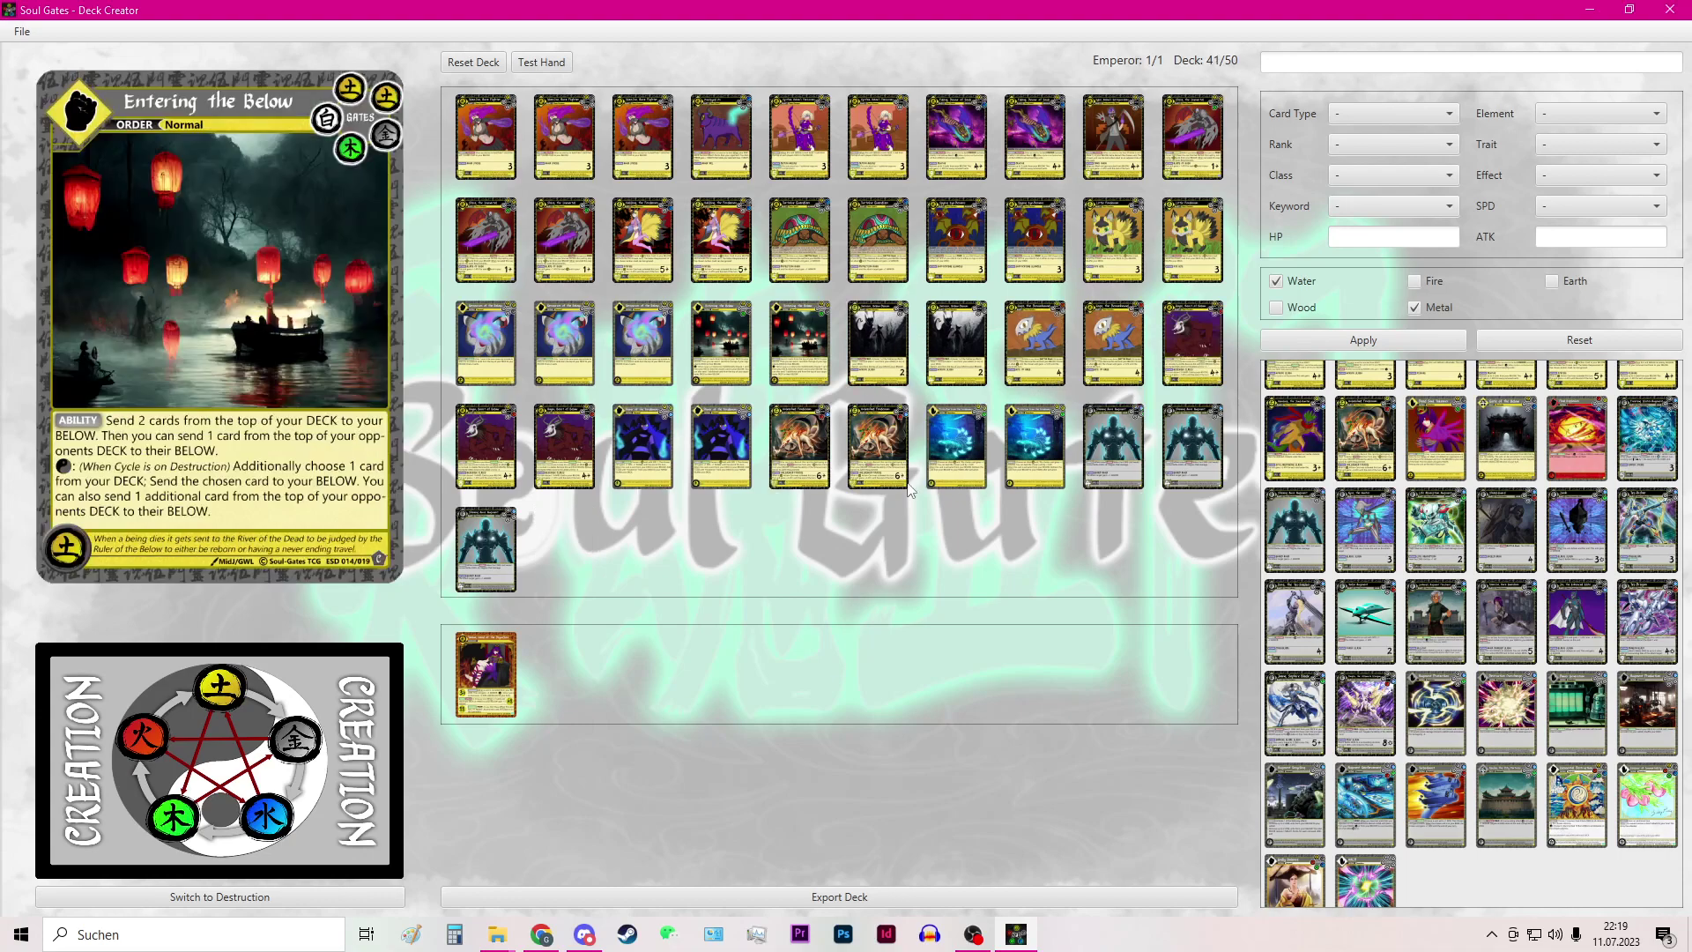
{"action": "left_click", "coordinate": [962, 353]}
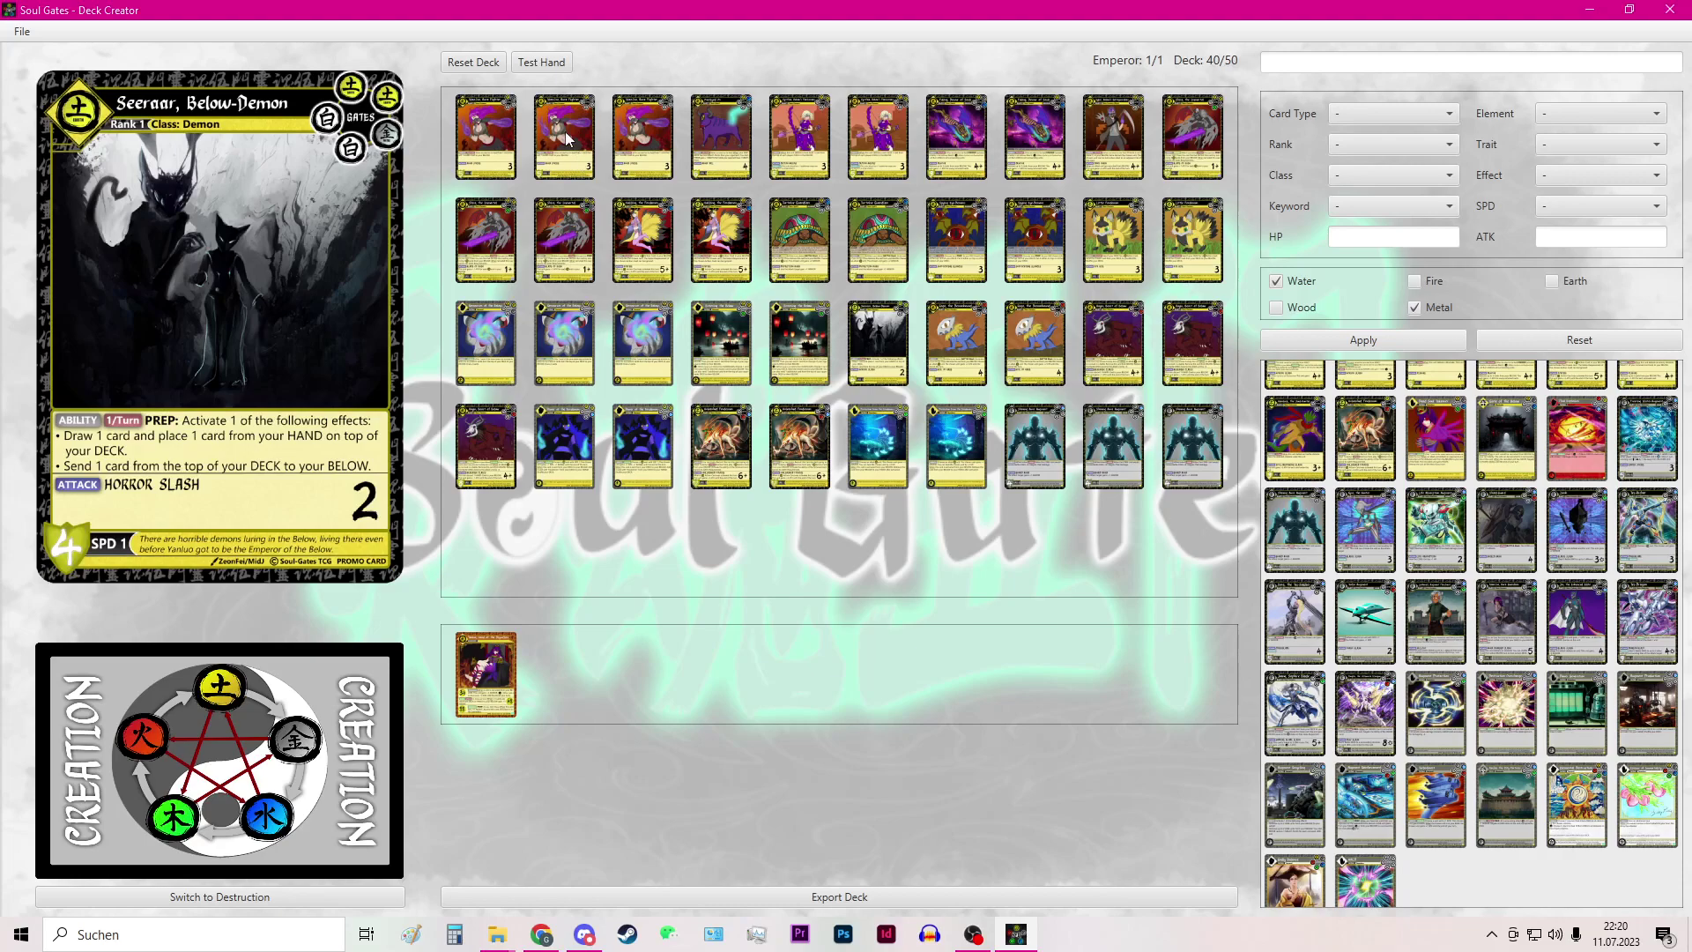
{"action": "left_click", "coordinate": [545, 63]}
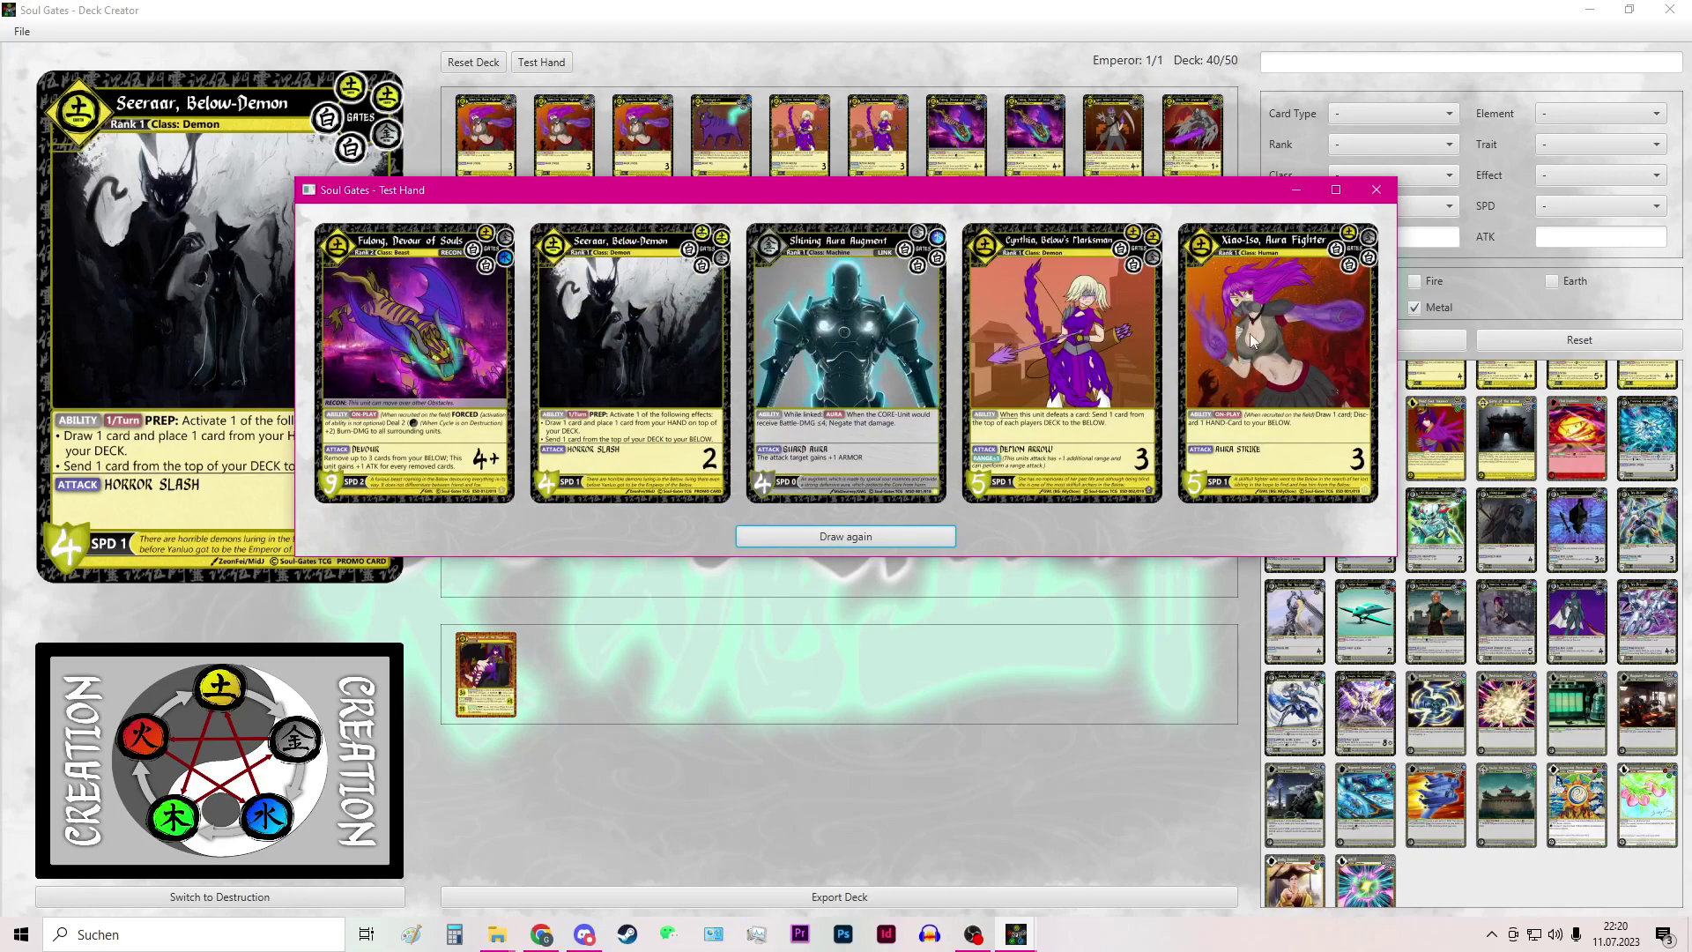
{"action": "left_click", "coordinate": [843, 542]}
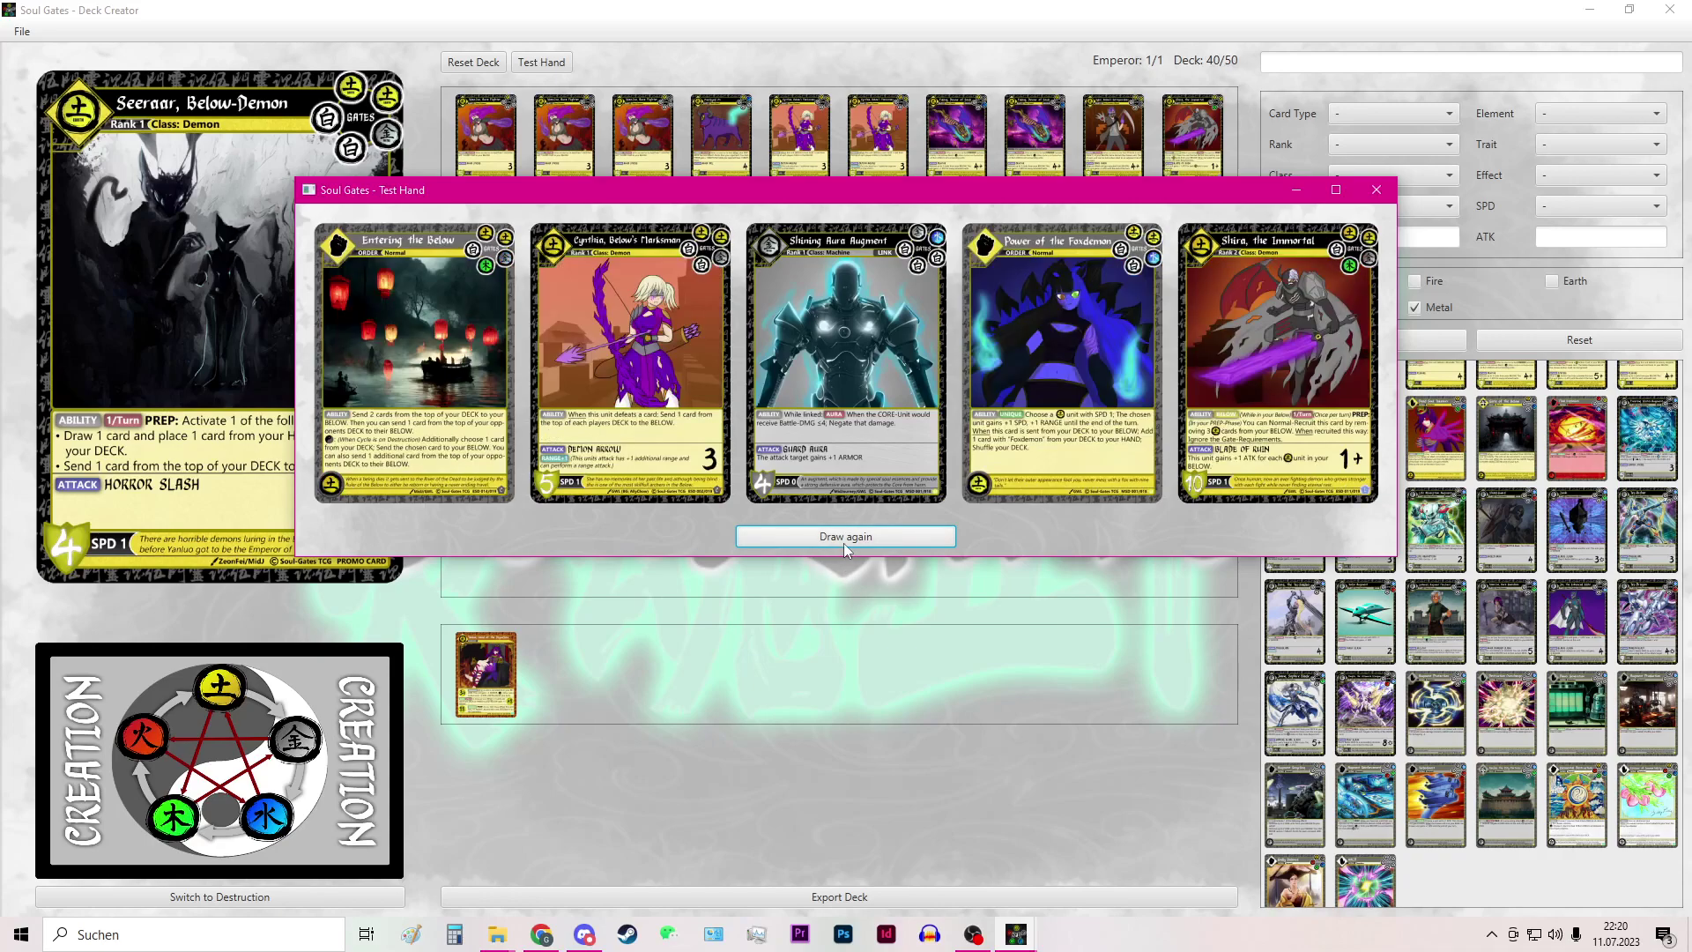
{"action": "left_click", "coordinate": [928, 545]}
{"action": "left_click", "coordinate": [925, 543]}
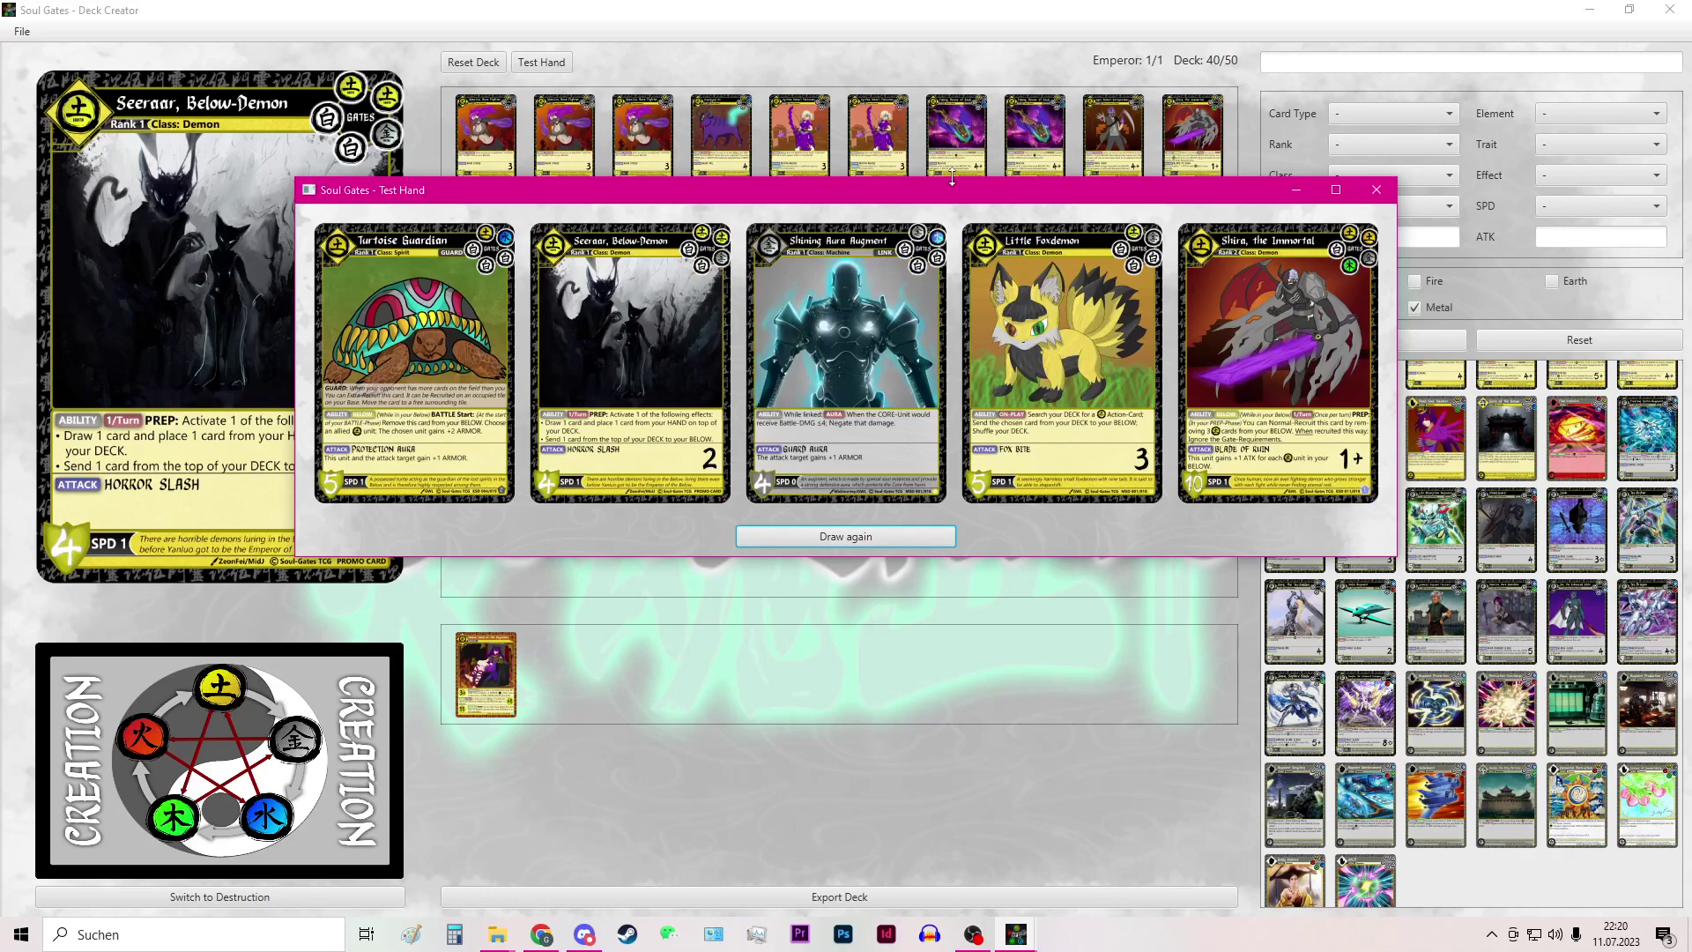
{"action": "left_click_drag", "start_coordinate": [951, 181], "coordinate": [974, 268]}
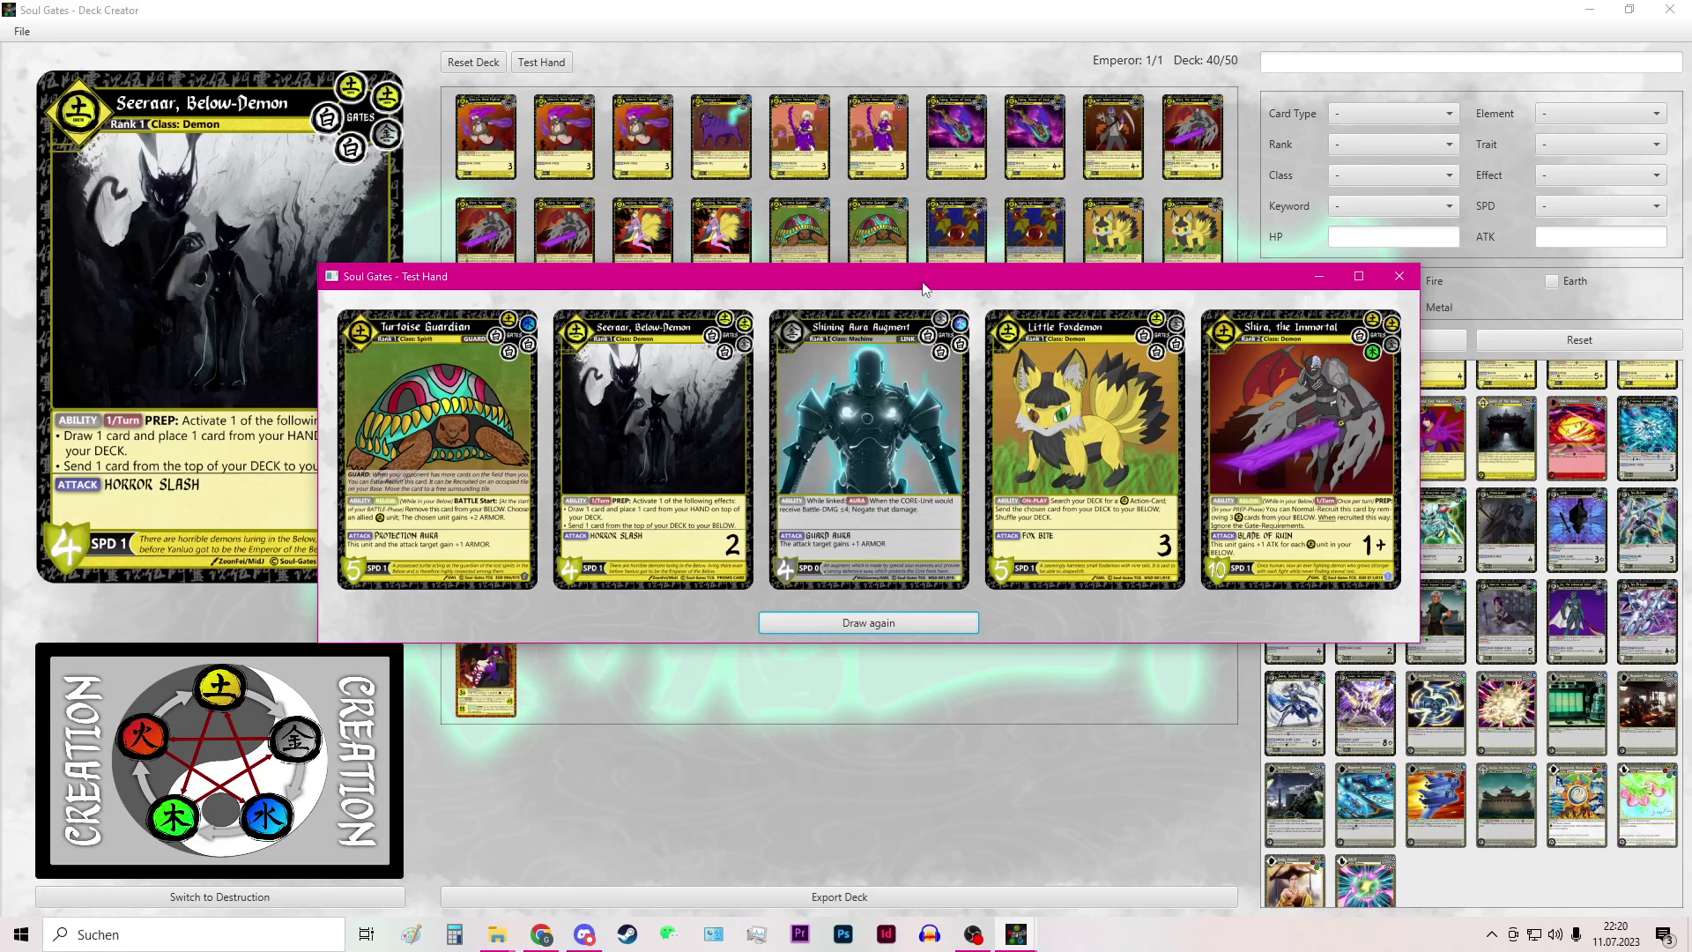
{"action": "left_click_drag", "start_coordinate": [925, 280], "coordinate": [925, 216]}
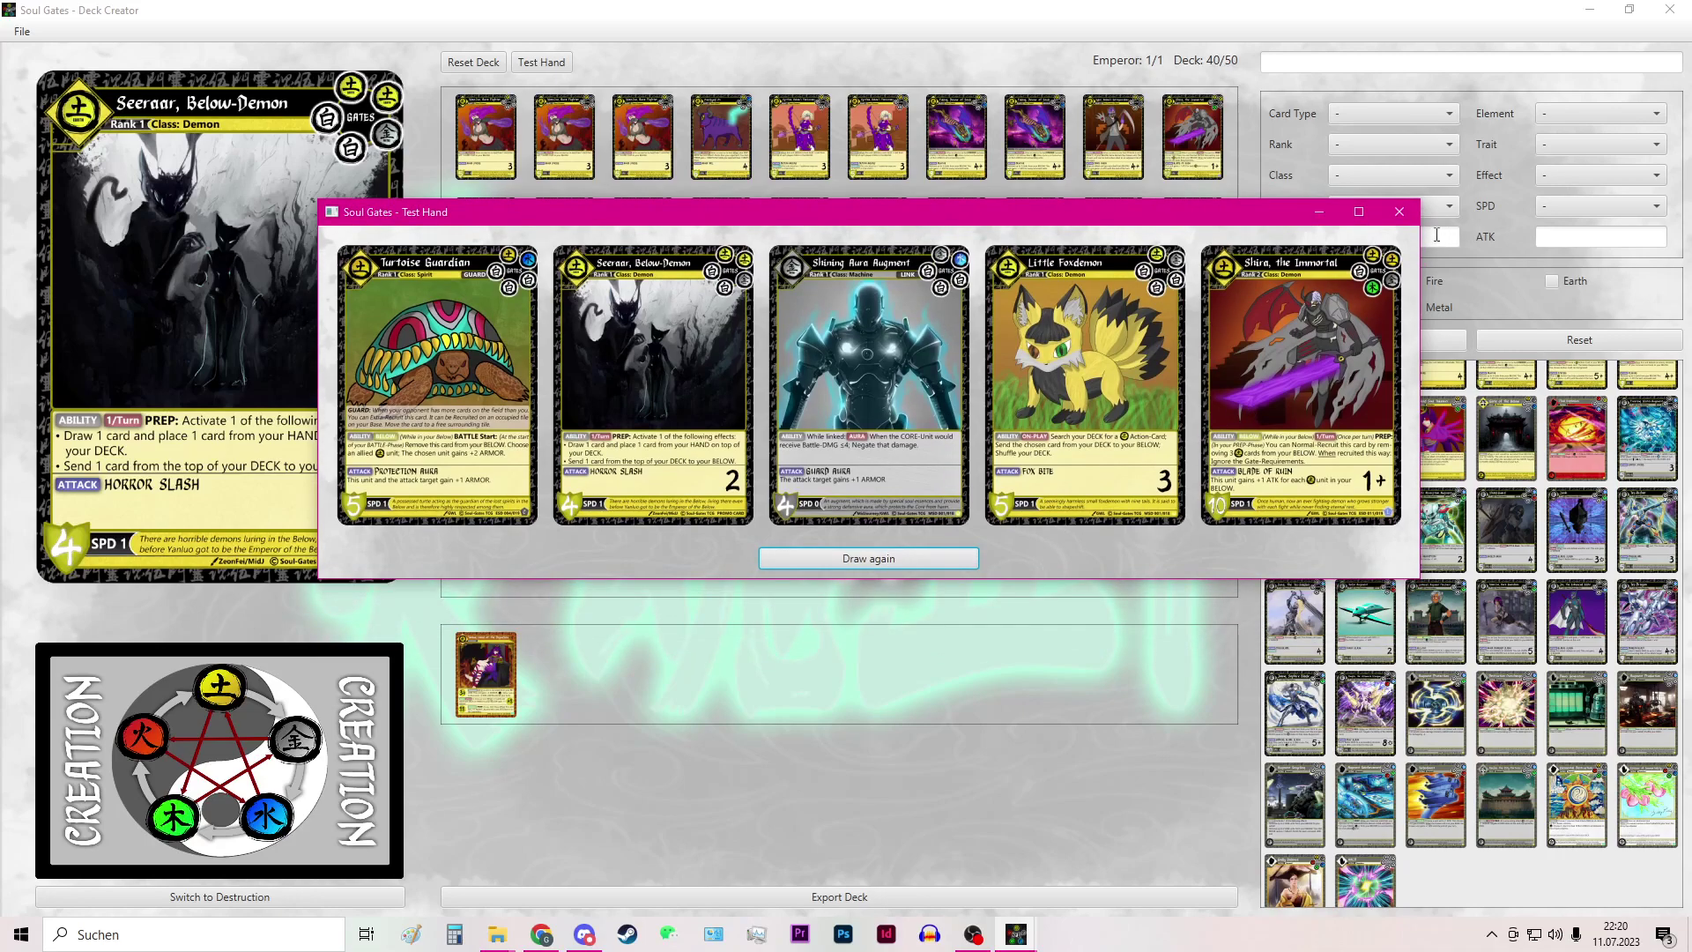
{"action": "left_click", "coordinate": [1406, 214]}
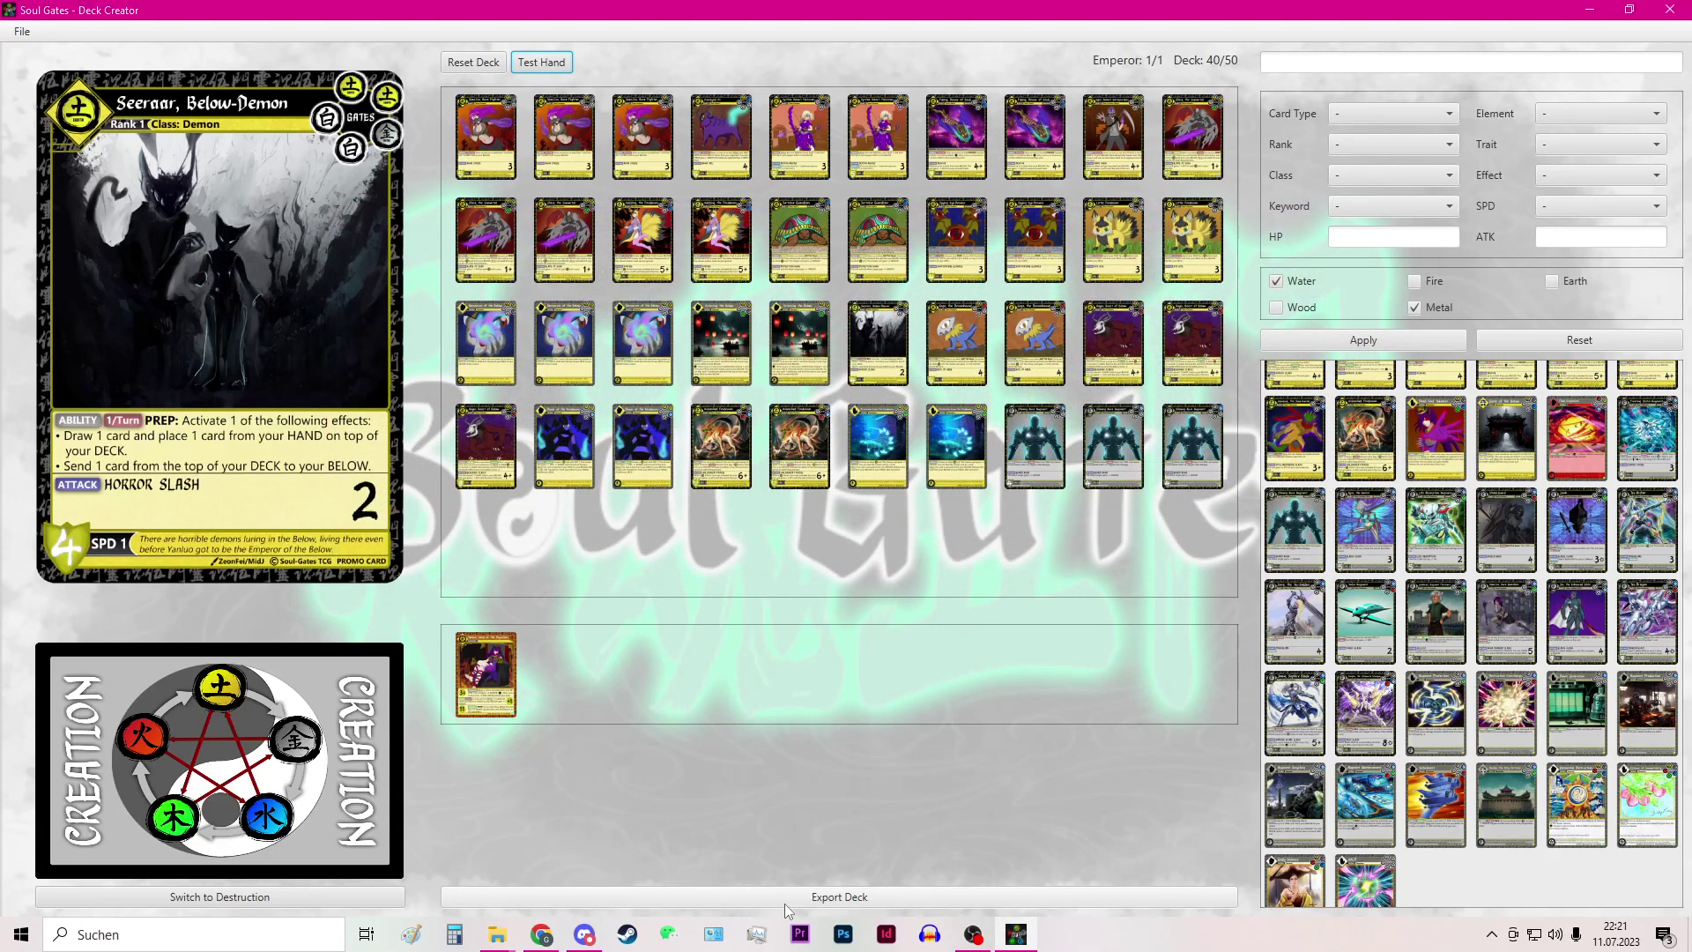
Step: Export the deck as JSON named 'Earth Deck Test 4' in SoulGates Ranked Decks and acknowledge the success message
{"action": "left_click", "coordinate": [830, 897]}
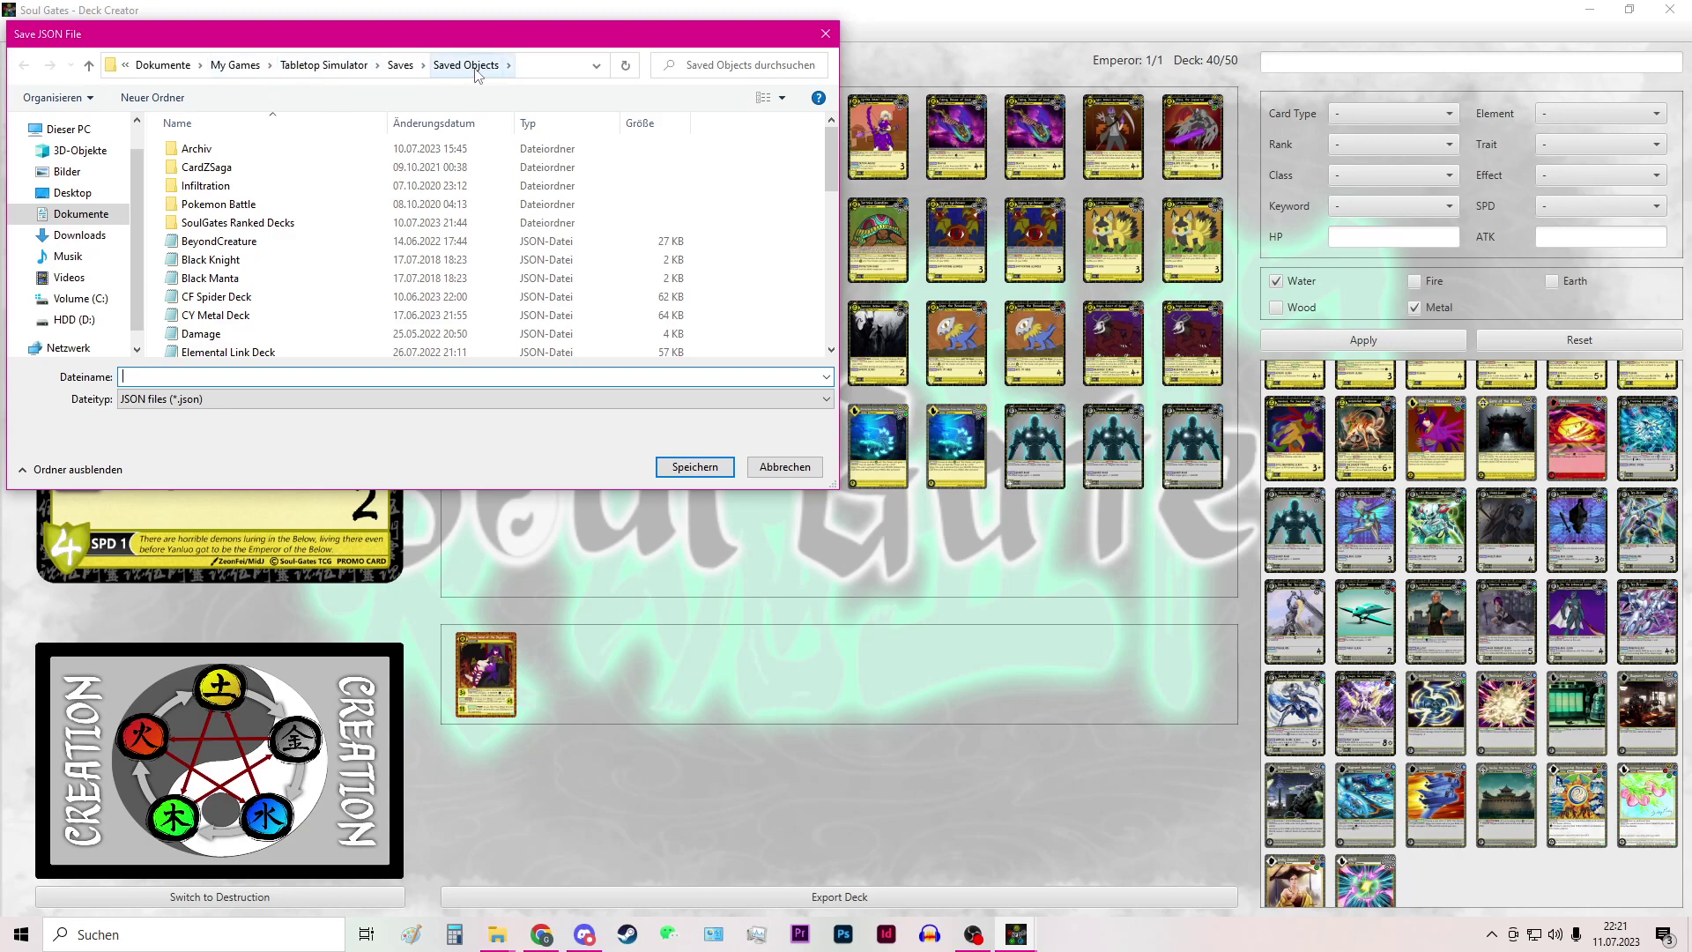
{"action": "double_click", "coordinate": [231, 223]}
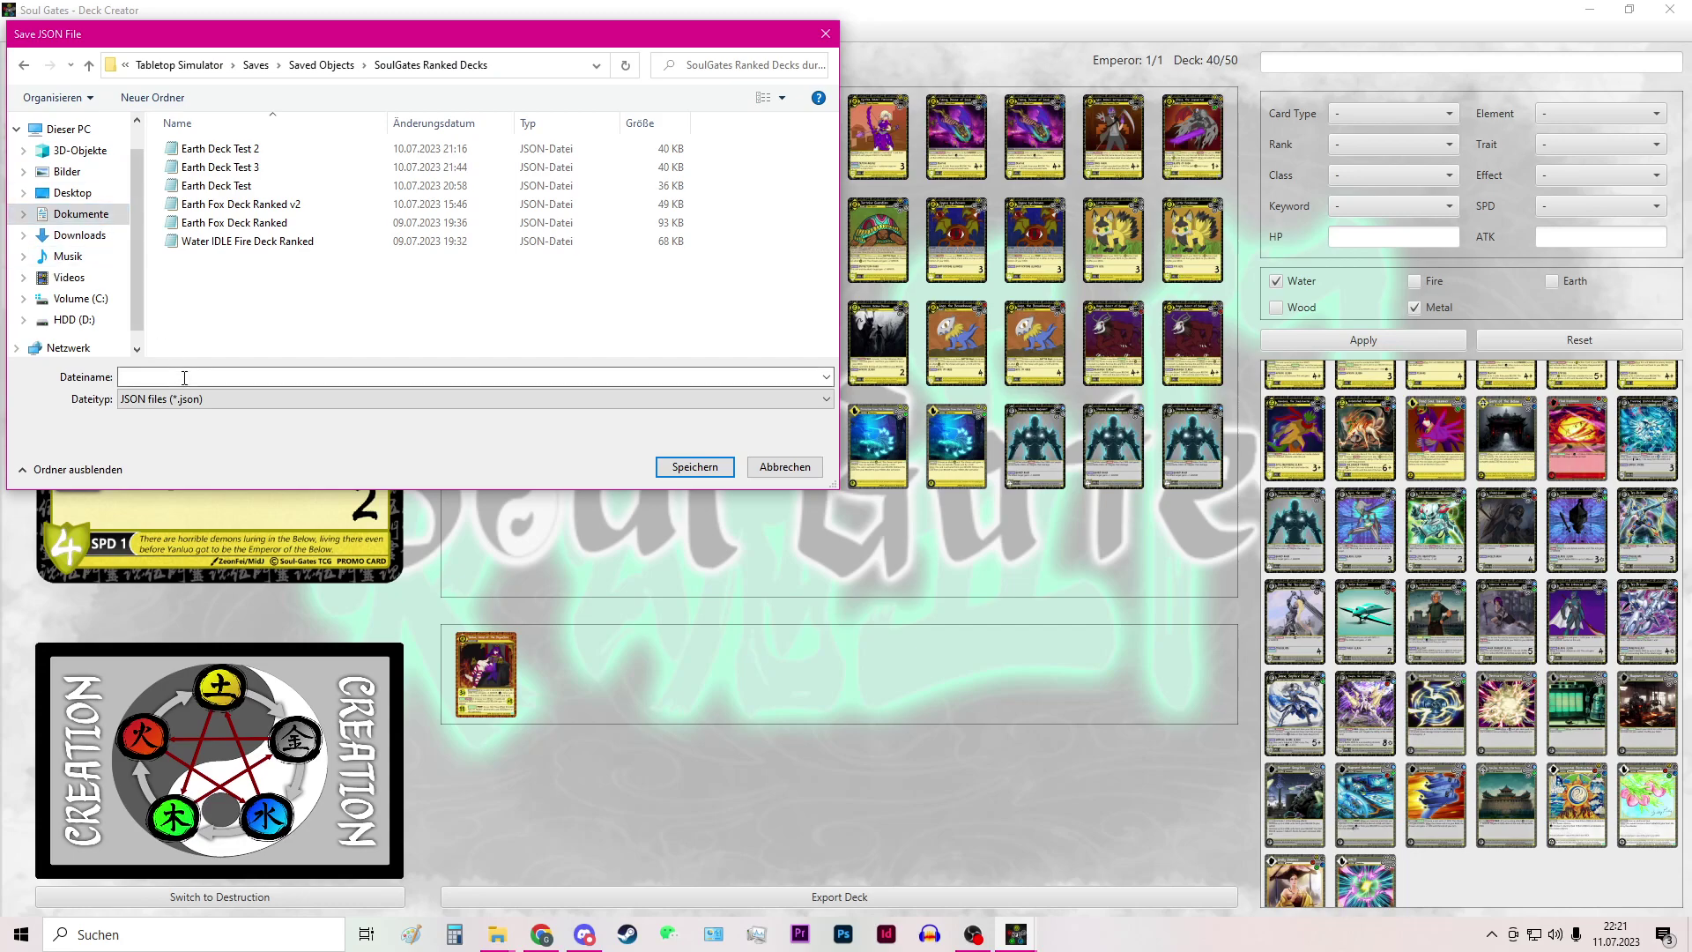
{"action": "left_click", "coordinate": [248, 167]}
{"action": "left_click", "coordinate": [232, 375]}
{"action": "left_click", "coordinate": [232, 375]}
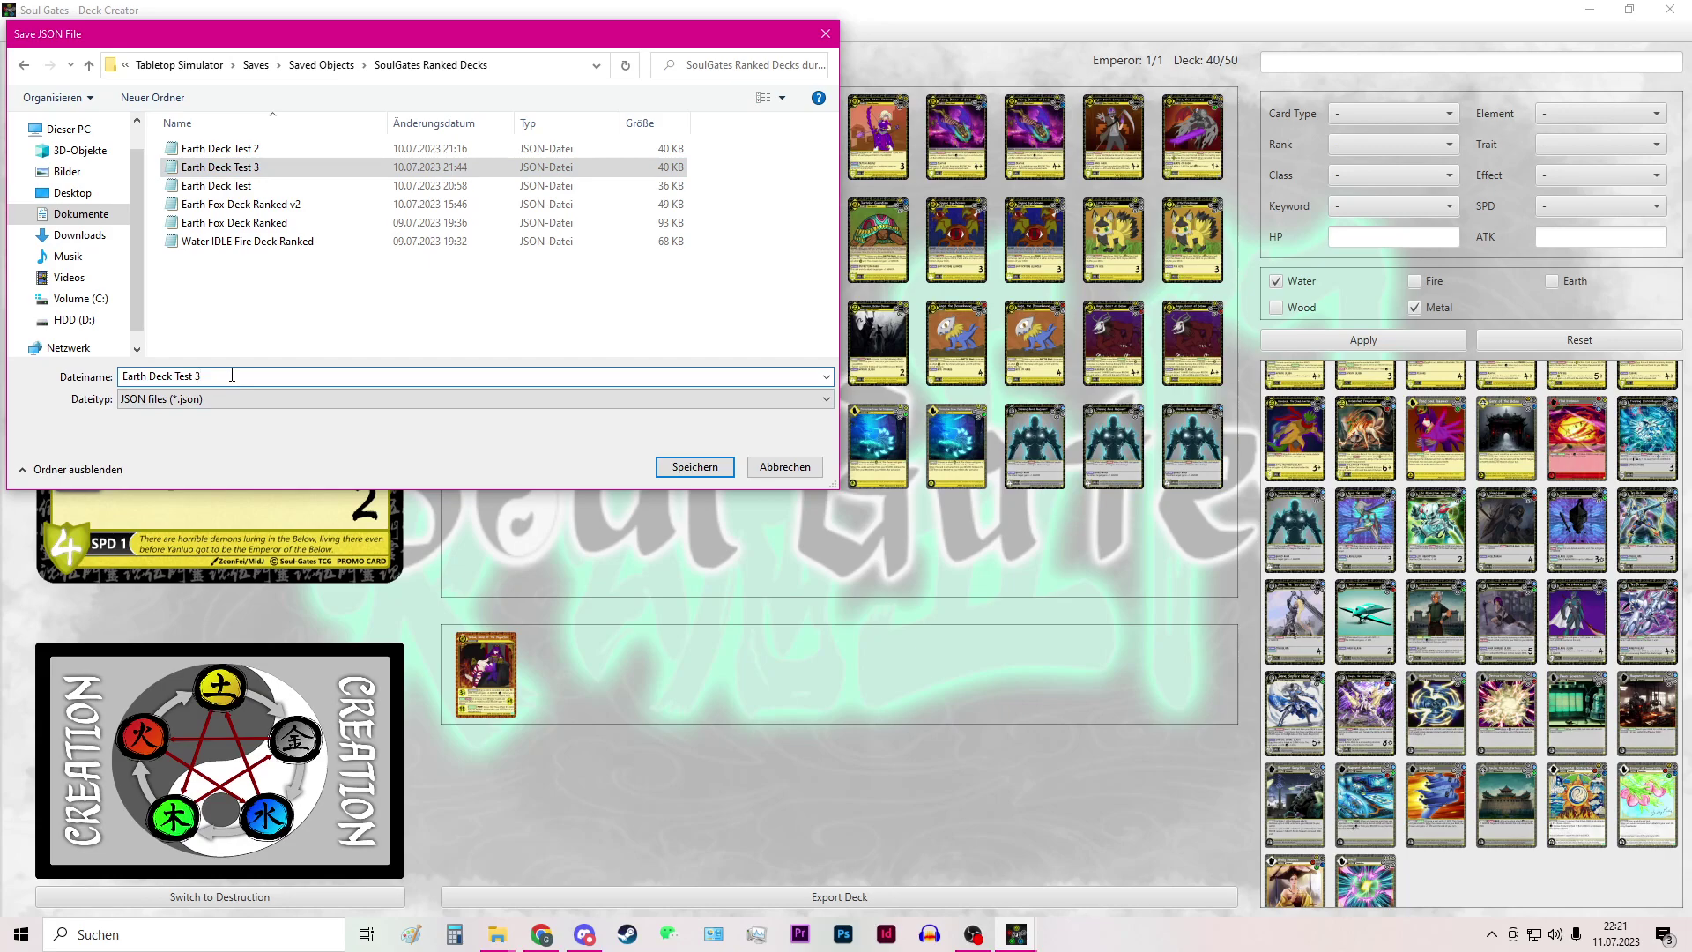
{"action": "key", "text": "BackSpace"}
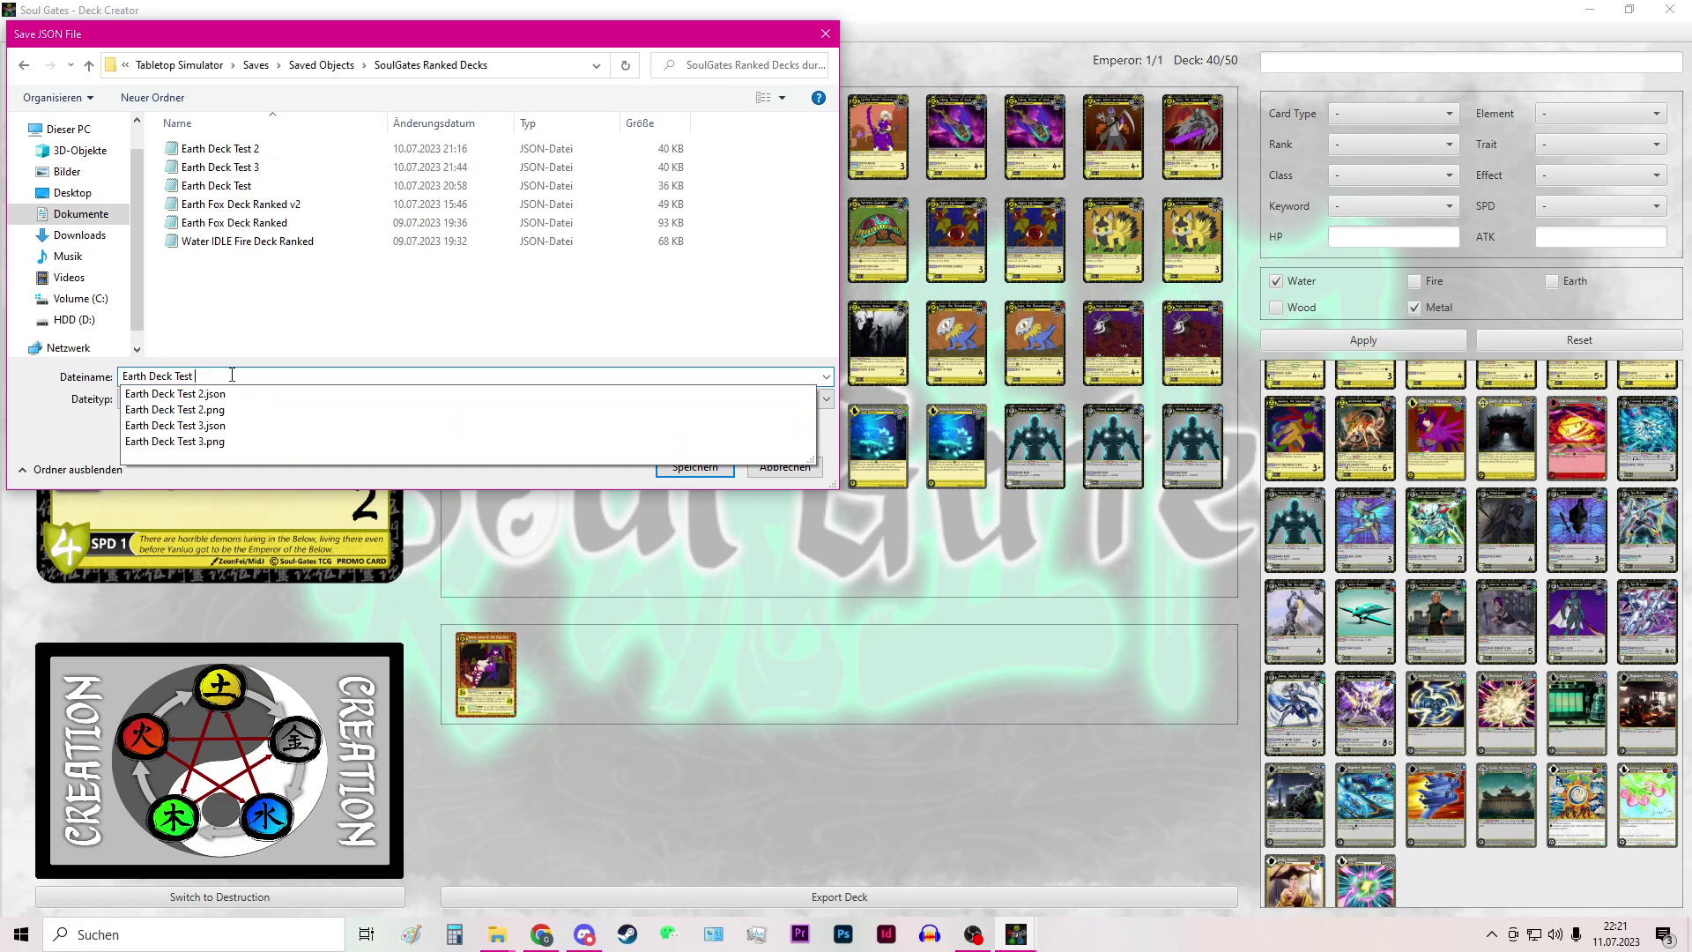
{"action": "type", "text": "4"}
{"action": "left_click", "coordinate": [694, 467]}
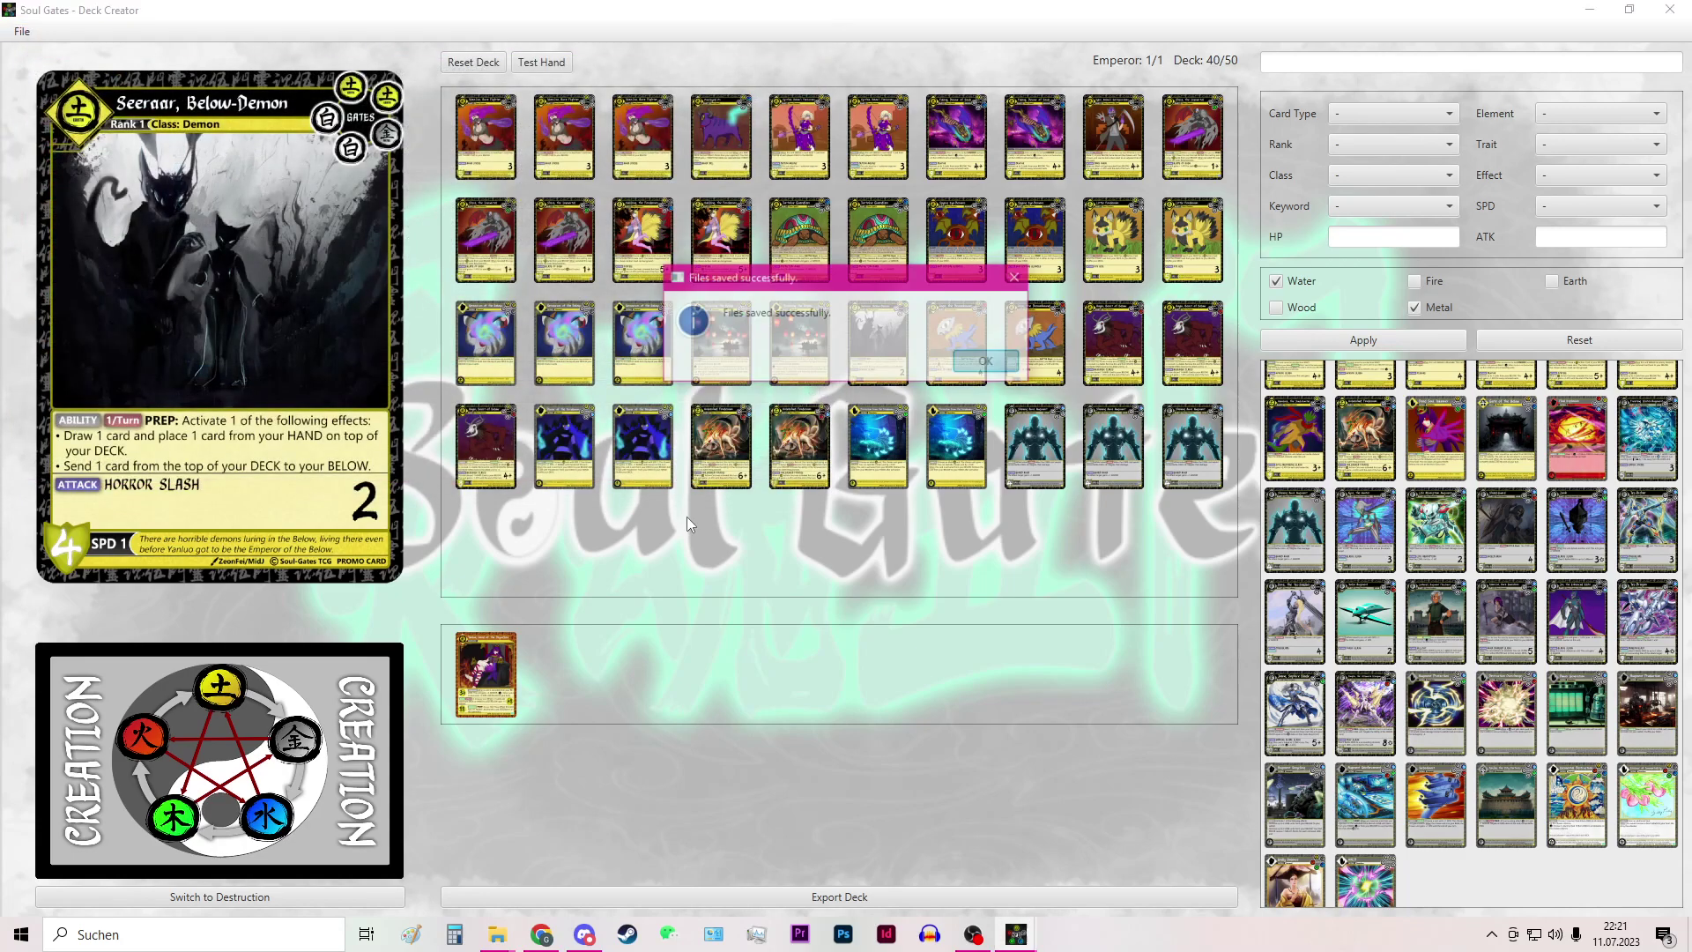
{"action": "left_click", "coordinate": [986, 361]}
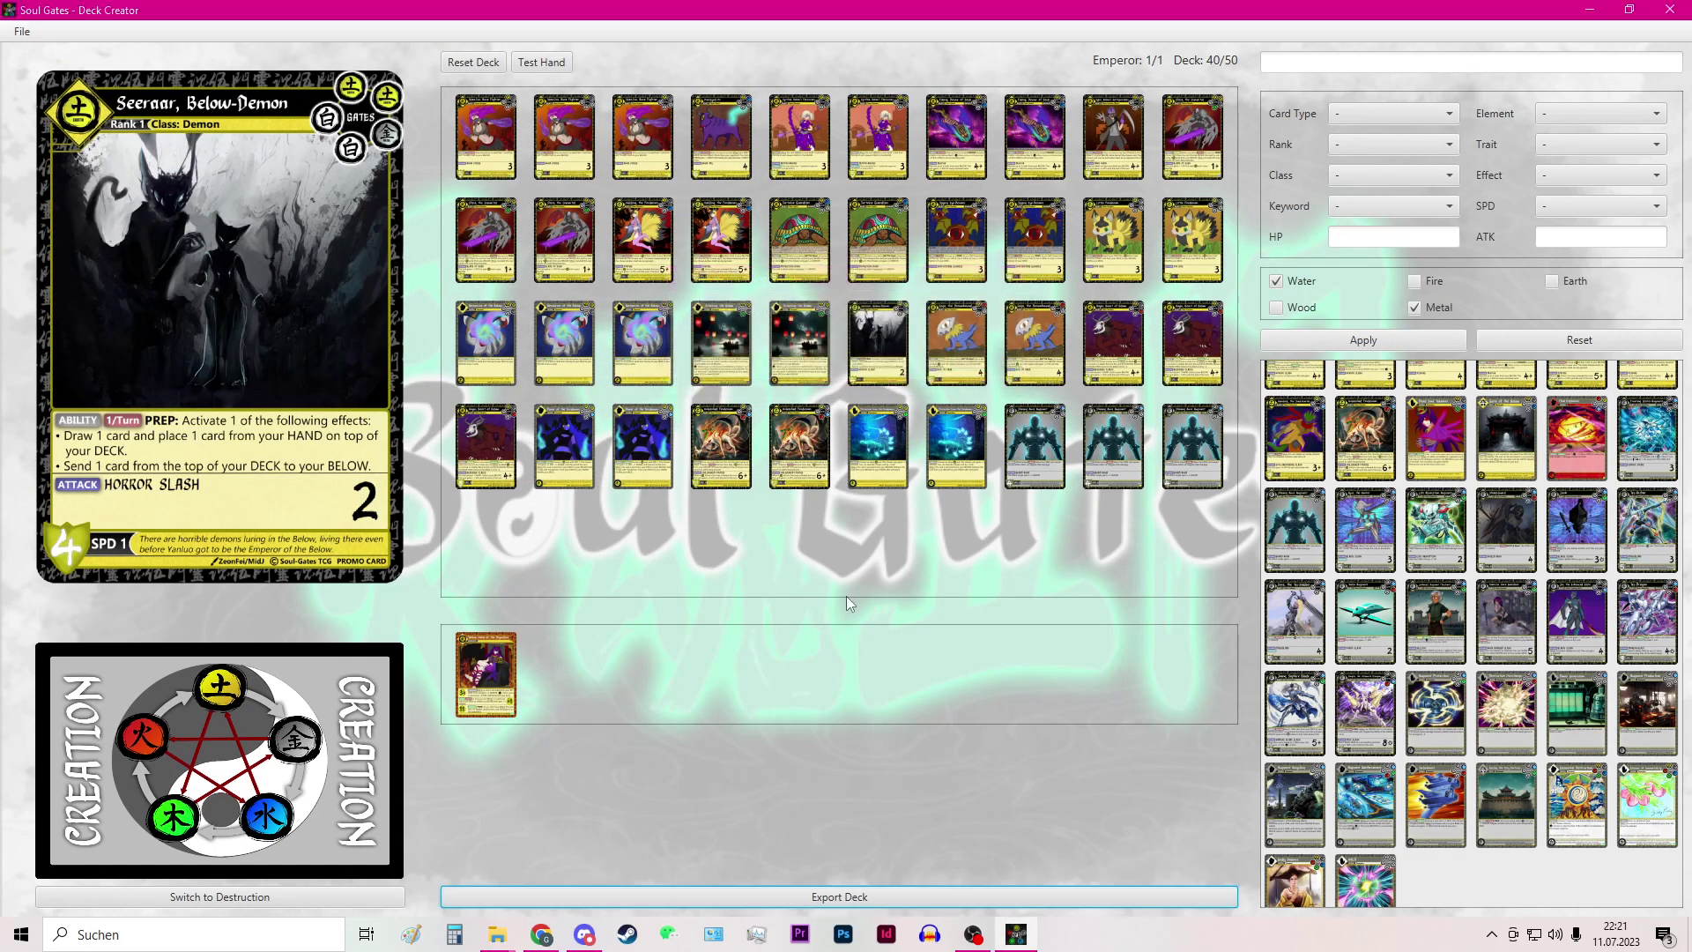
Step: Switch to Tabletop Simulator and create a singleplayer game to reach the Games list
{"action": "left_click", "coordinate": [629, 931]}
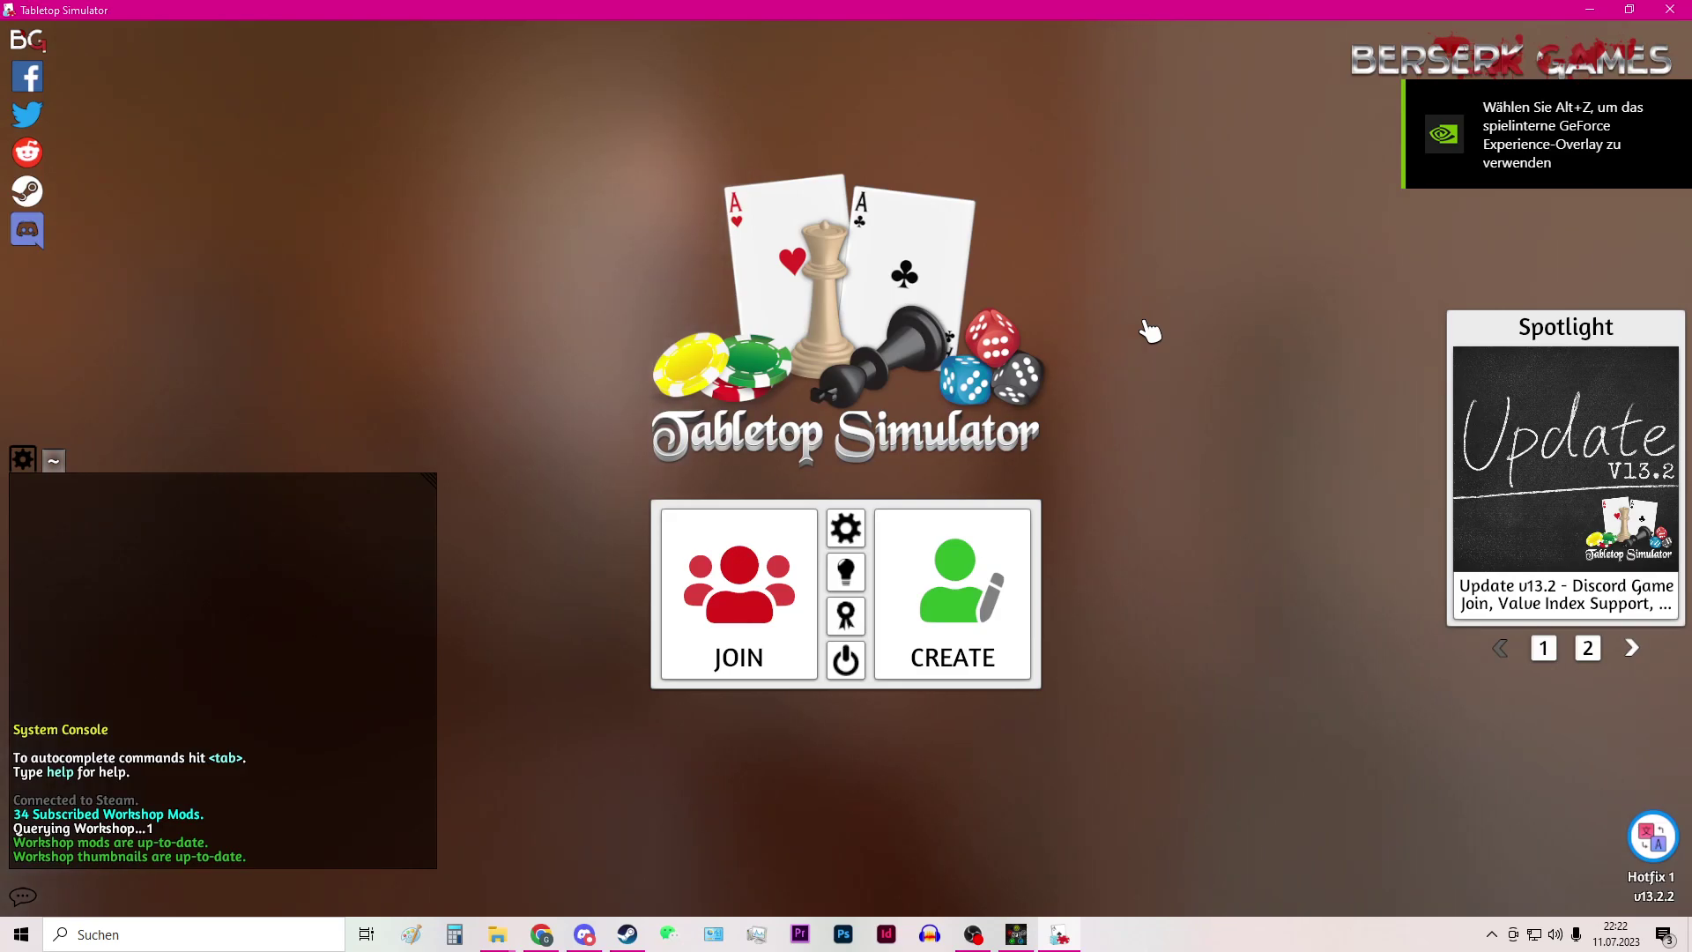
{"action": "left_click", "coordinate": [952, 599]}
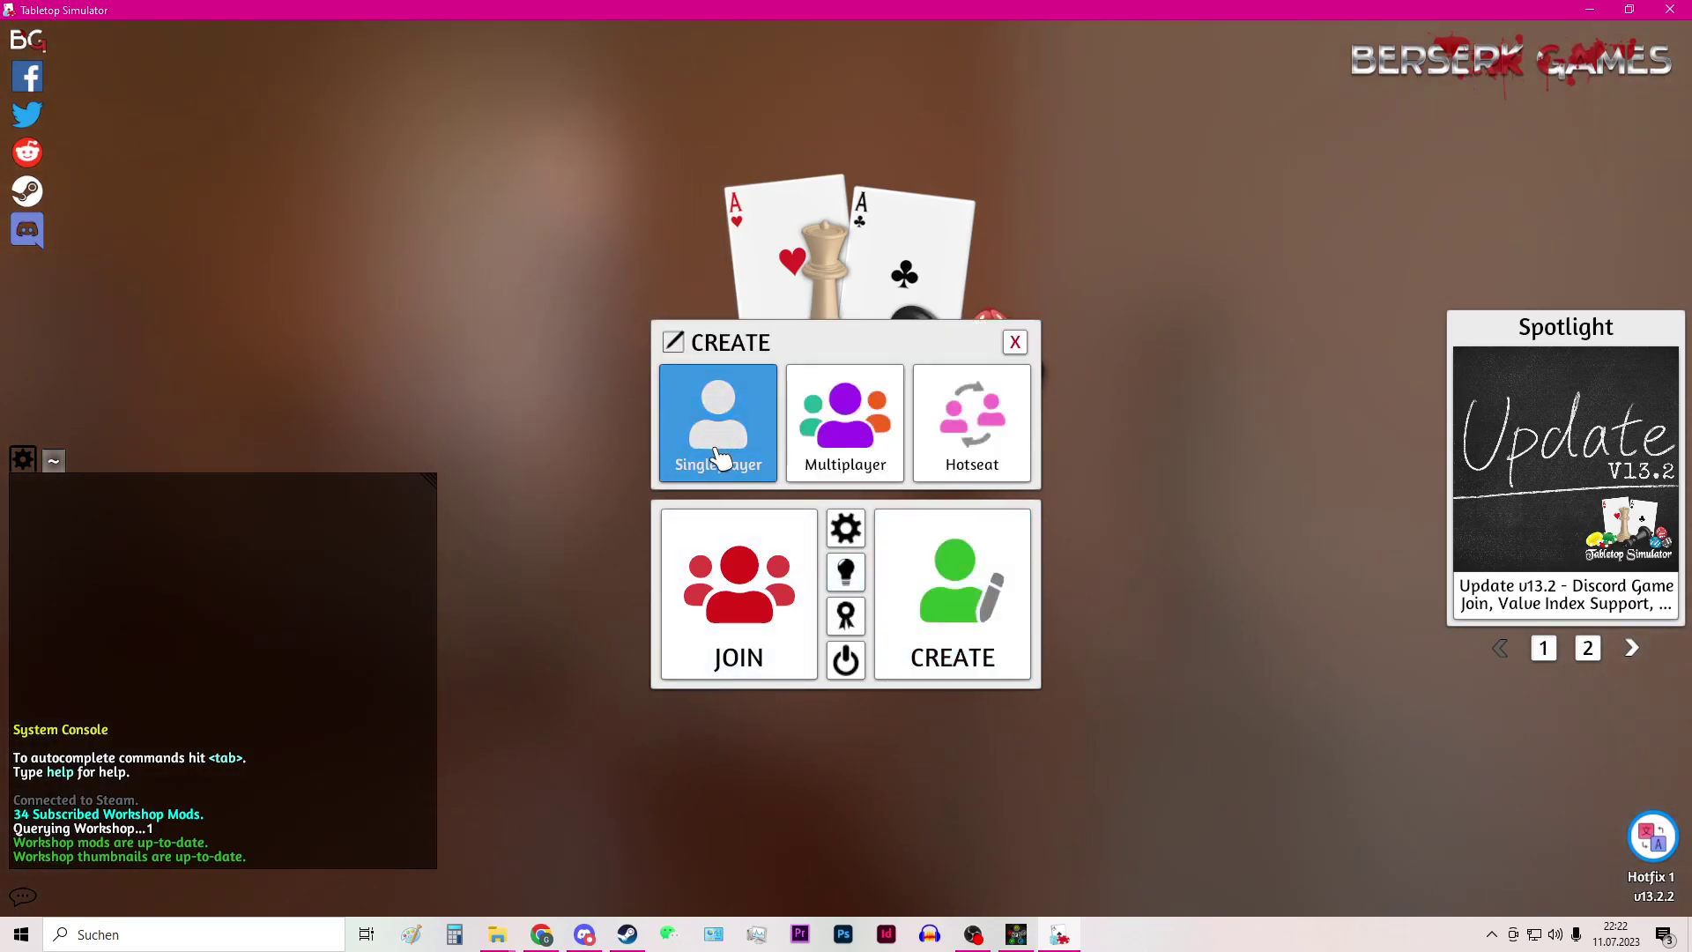
{"action": "left_click", "coordinate": [720, 456]}
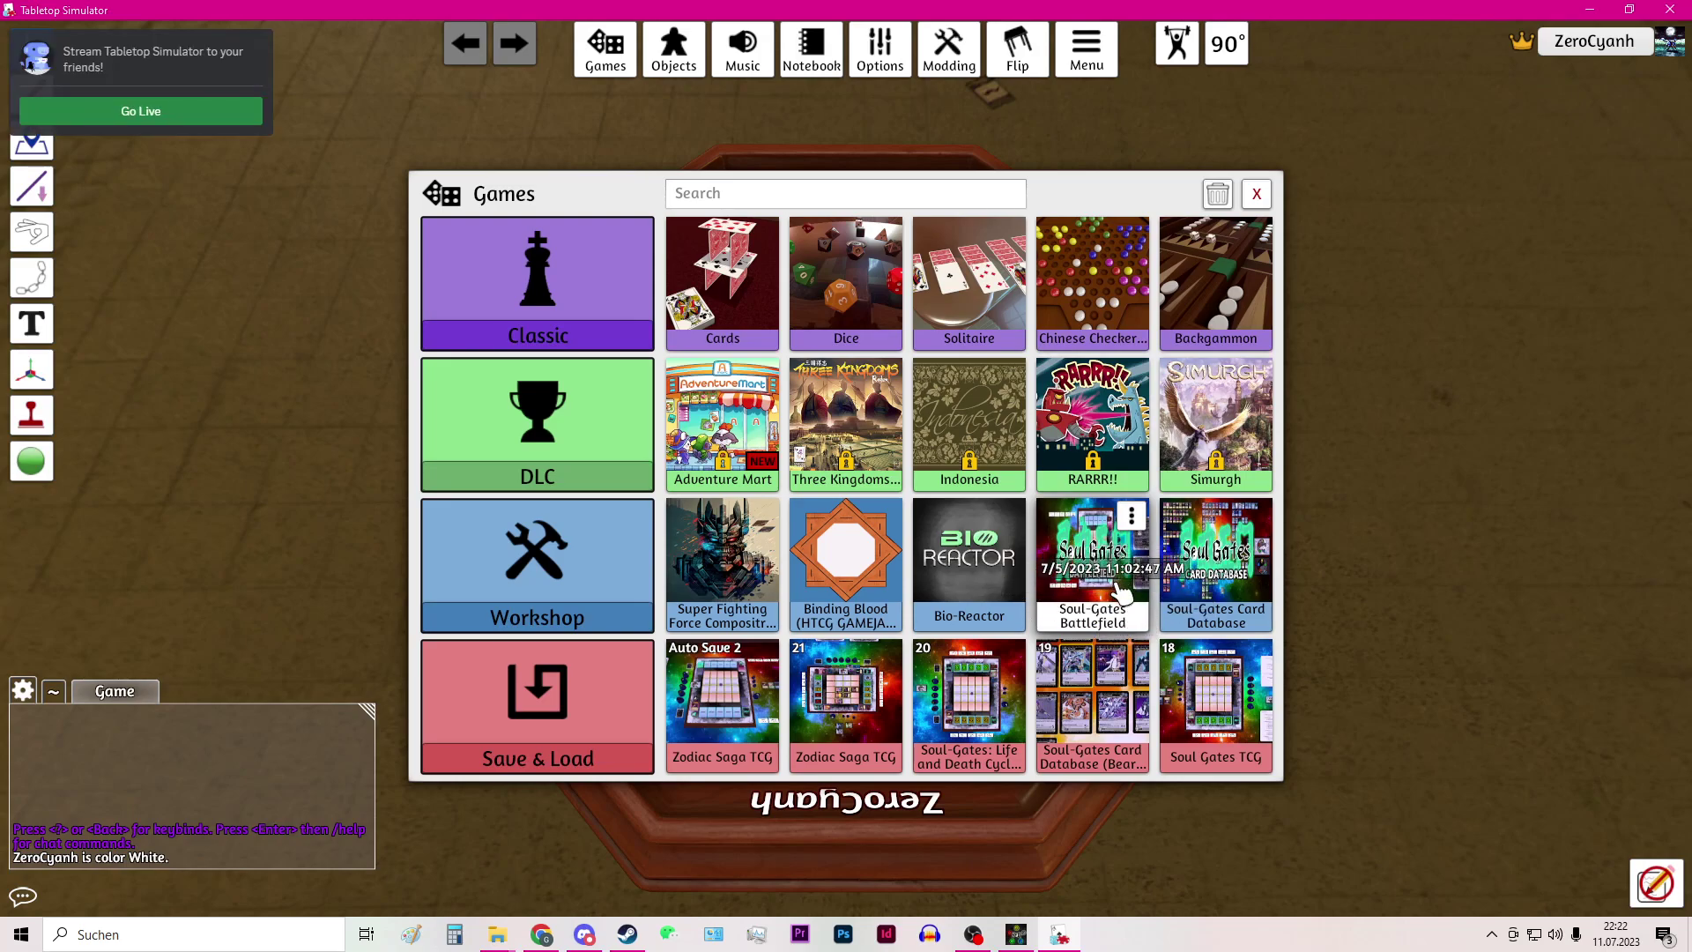
Step: Review the Soul-Gates workshop posts in Discord's #workshop-links, then return to Tabletop Simulator
{"action": "left_click", "coordinate": [590, 937]}
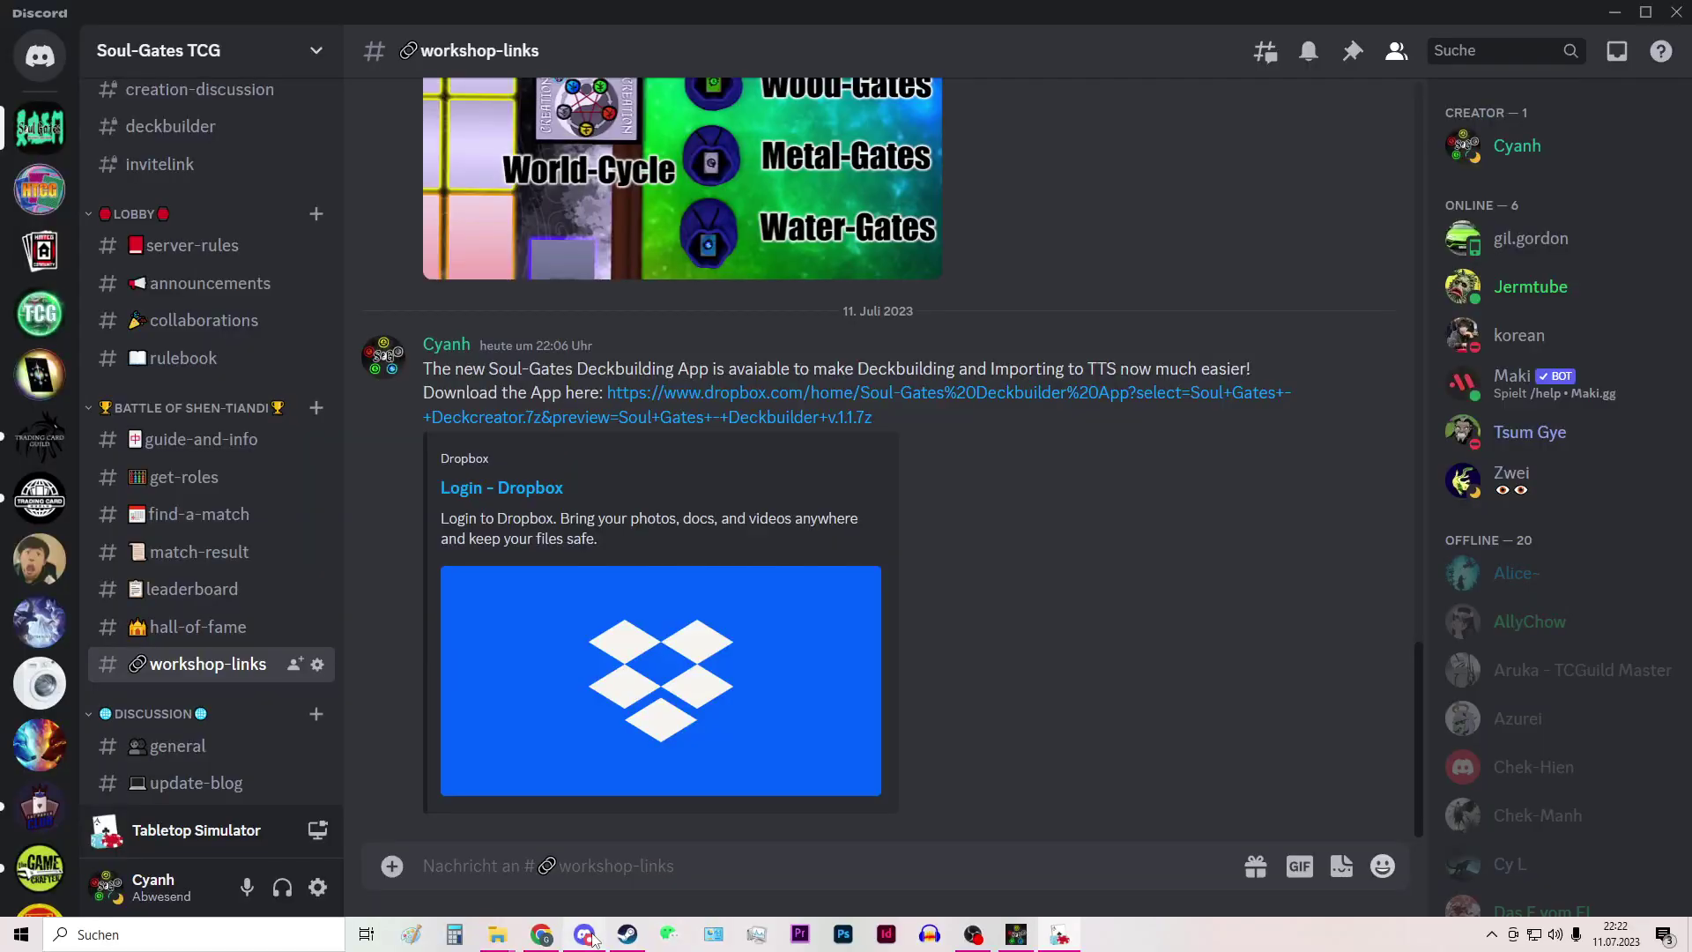
{"action": "scroll", "coordinate": [211, 476], "scroll_direction": "down", "scroll_amount": 2}
{"action": "scroll", "coordinate": [696, 578], "scroll_direction": "up", "scroll_amount": 4}
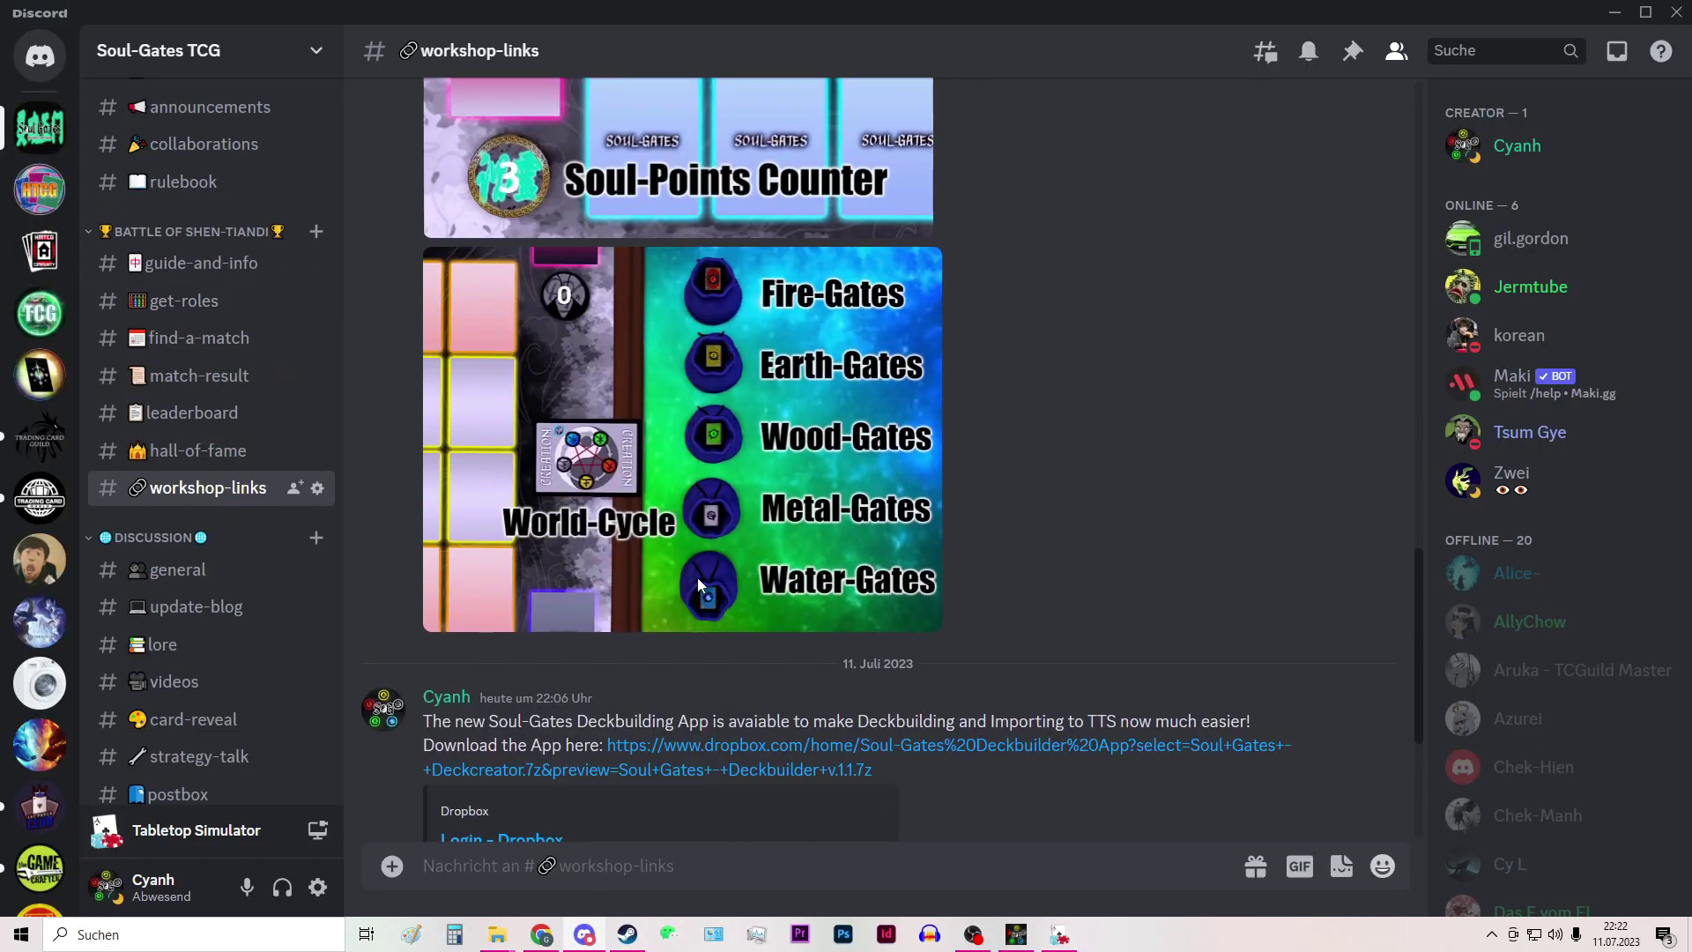
{"action": "scroll", "coordinate": [696, 578], "scroll_direction": "up", "scroll_amount": 10}
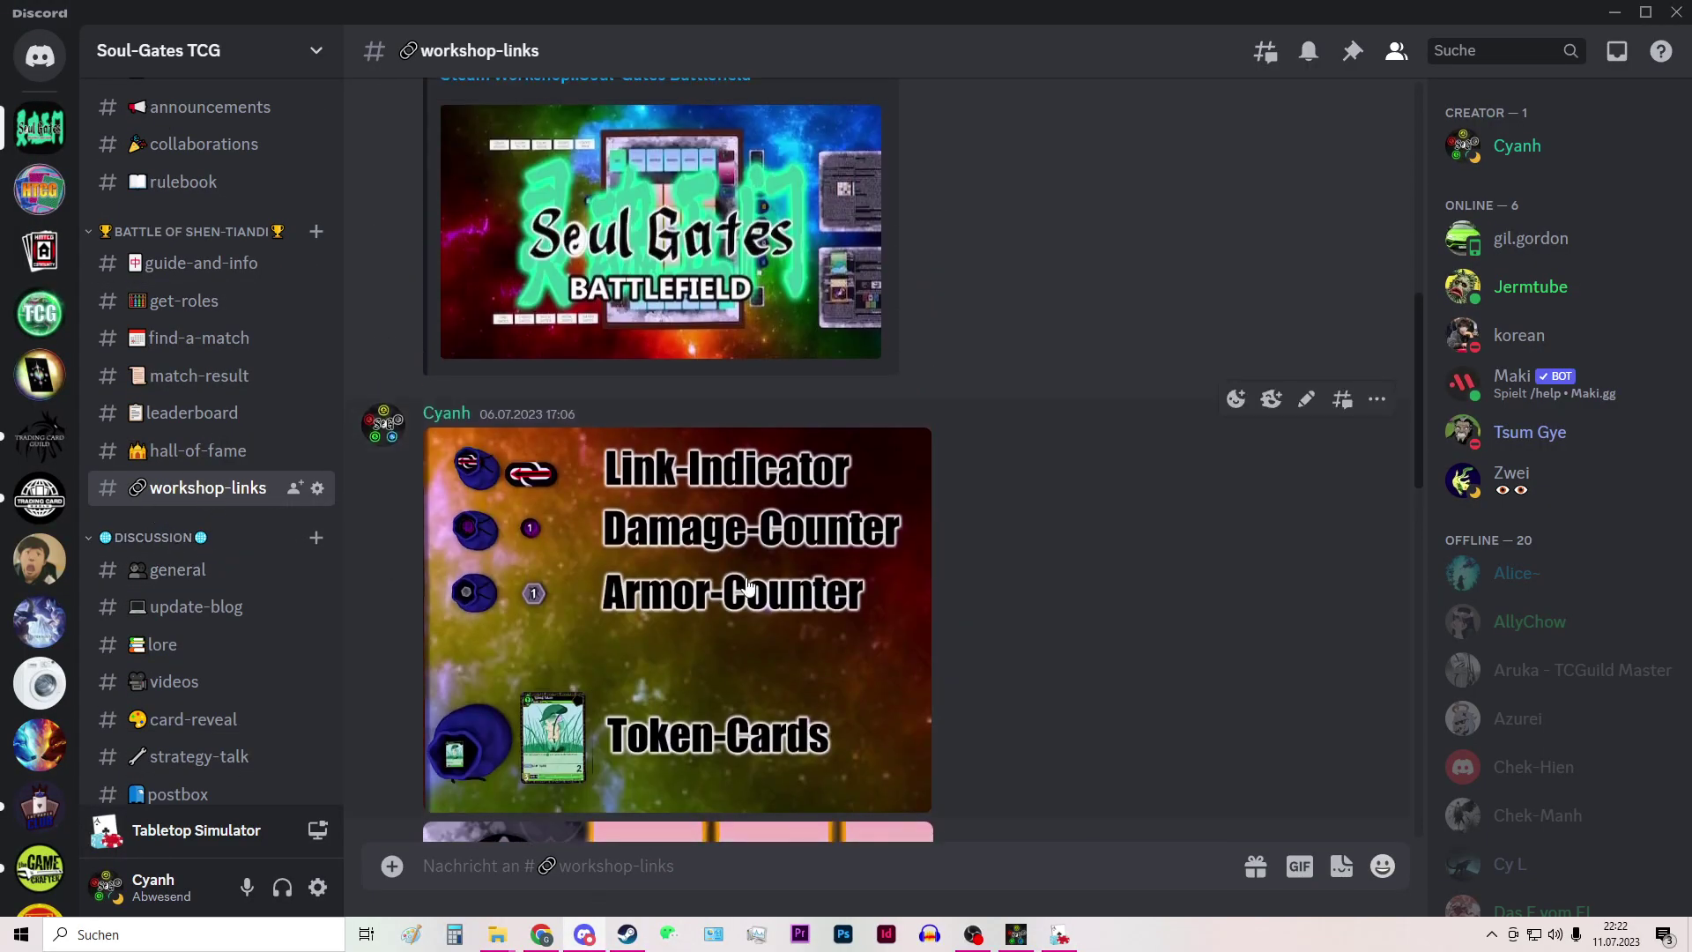
{"action": "scroll", "coordinate": [748, 586], "scroll_direction": "up", "scroll_amount": 6}
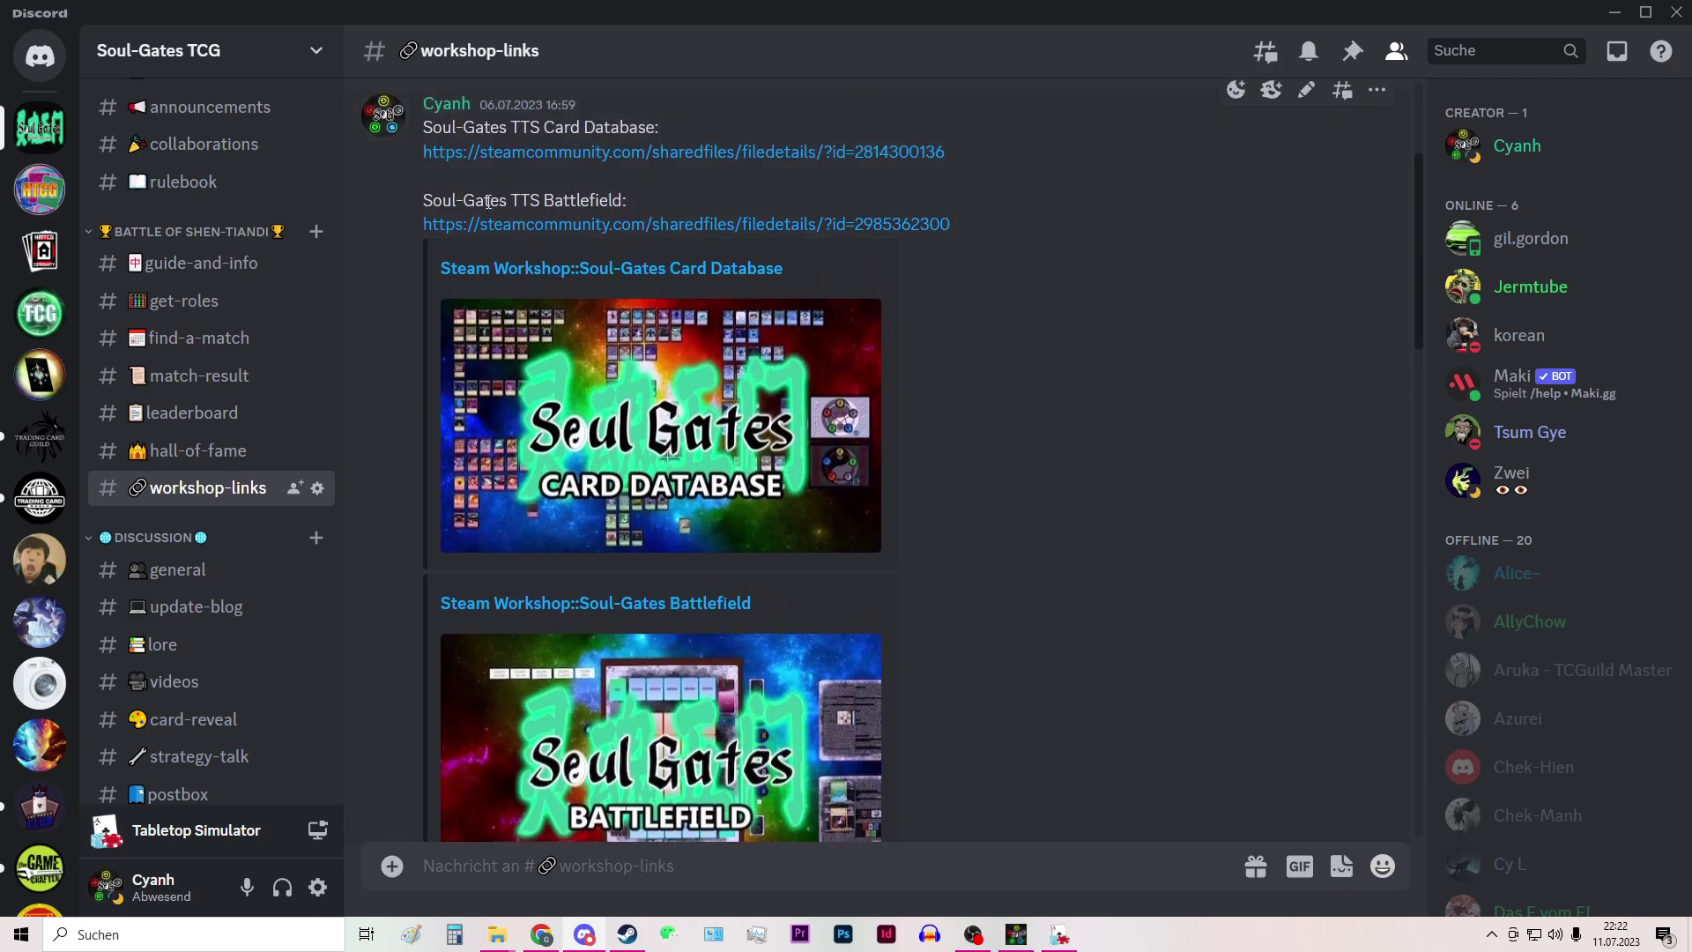
{"action": "scroll", "coordinate": [791, 527], "scroll_direction": "down", "scroll_amount": 2}
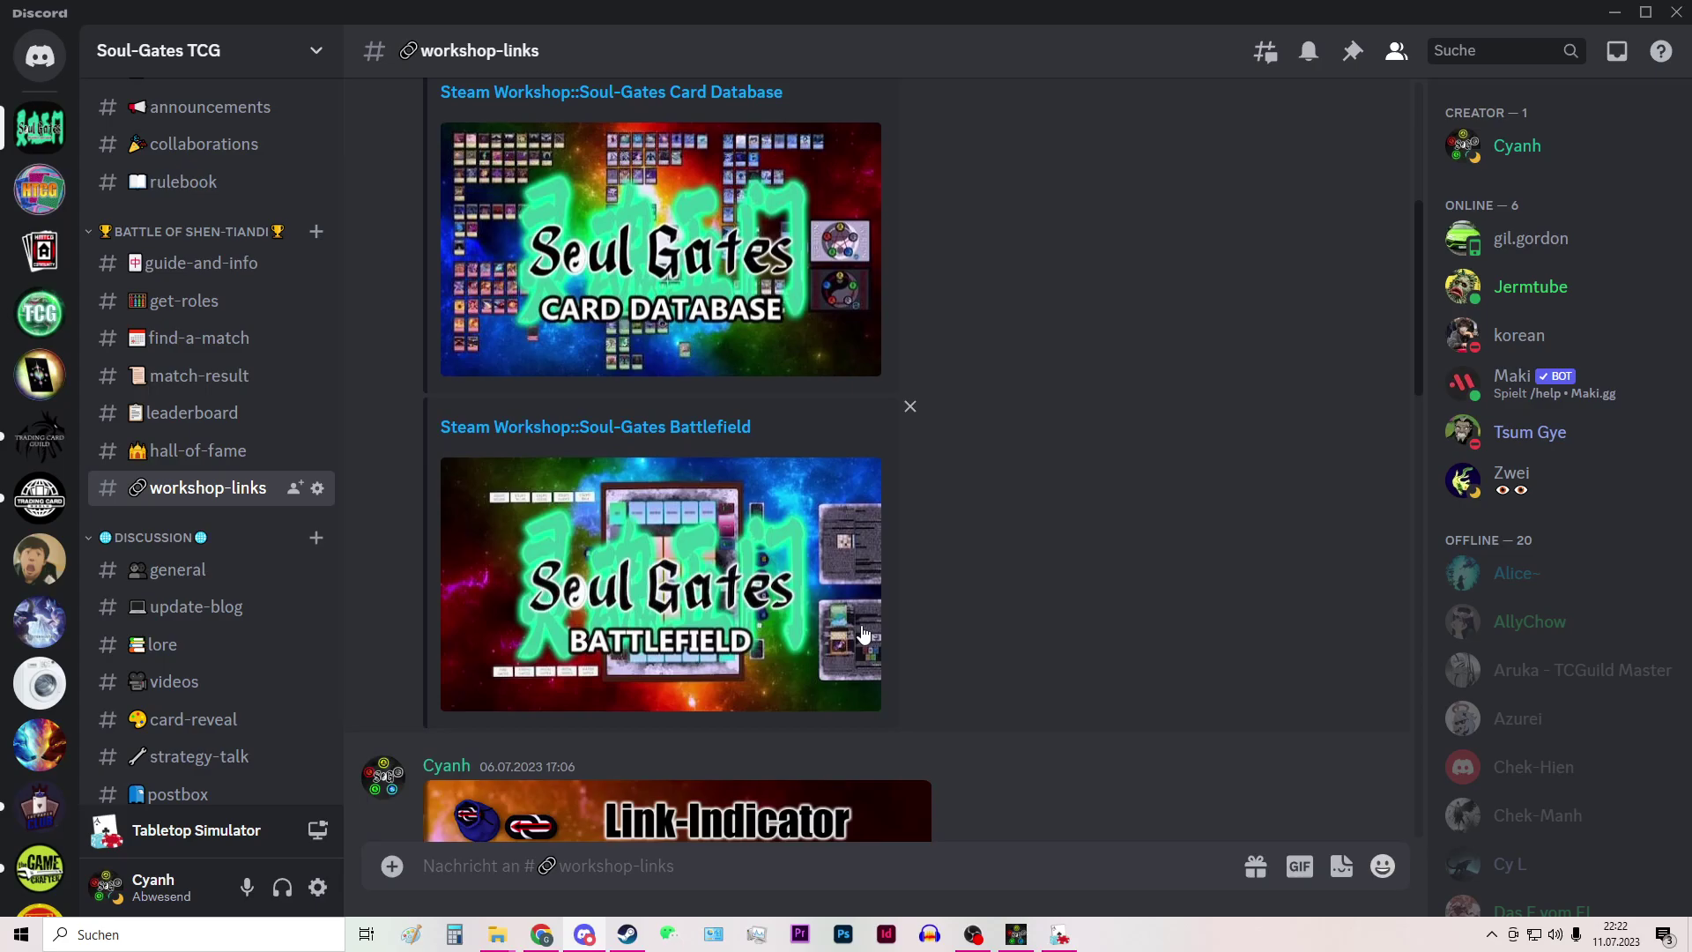
{"action": "scroll", "coordinate": [863, 634], "scroll_direction": "down", "scroll_amount": 1}
{"action": "left_click", "coordinate": [1059, 934]}
Step: Load the Soul-Gates Battlefield table
{"action": "left_click", "coordinate": [1104, 597]}
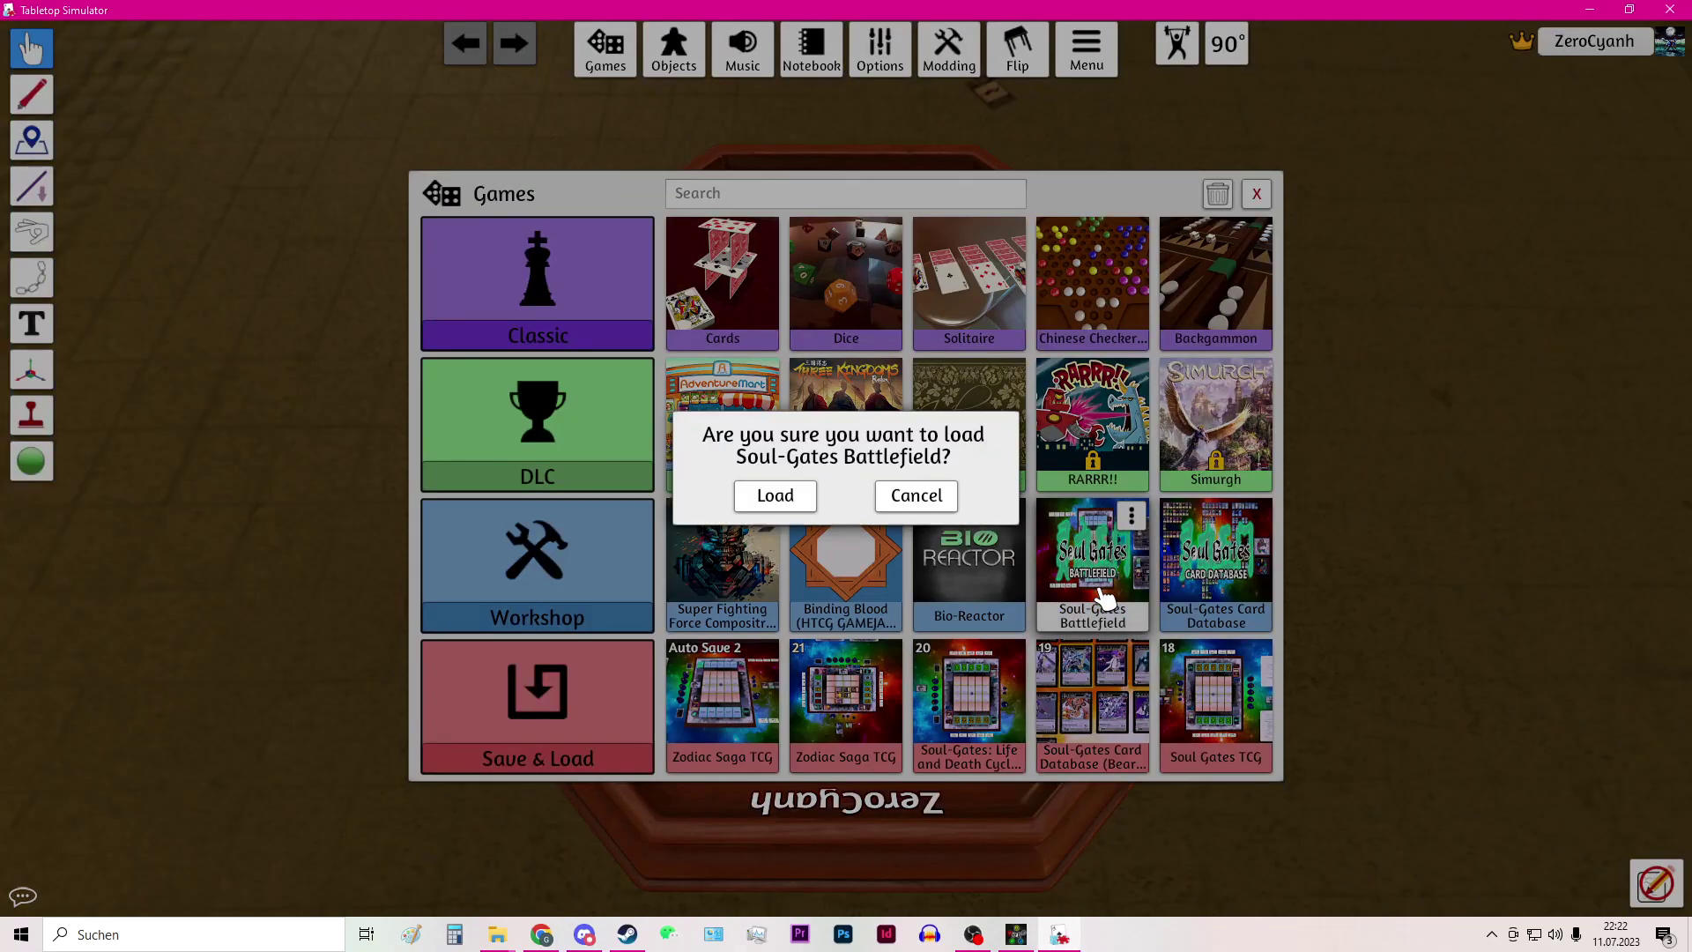
{"action": "left_click", "coordinate": [775, 495]}
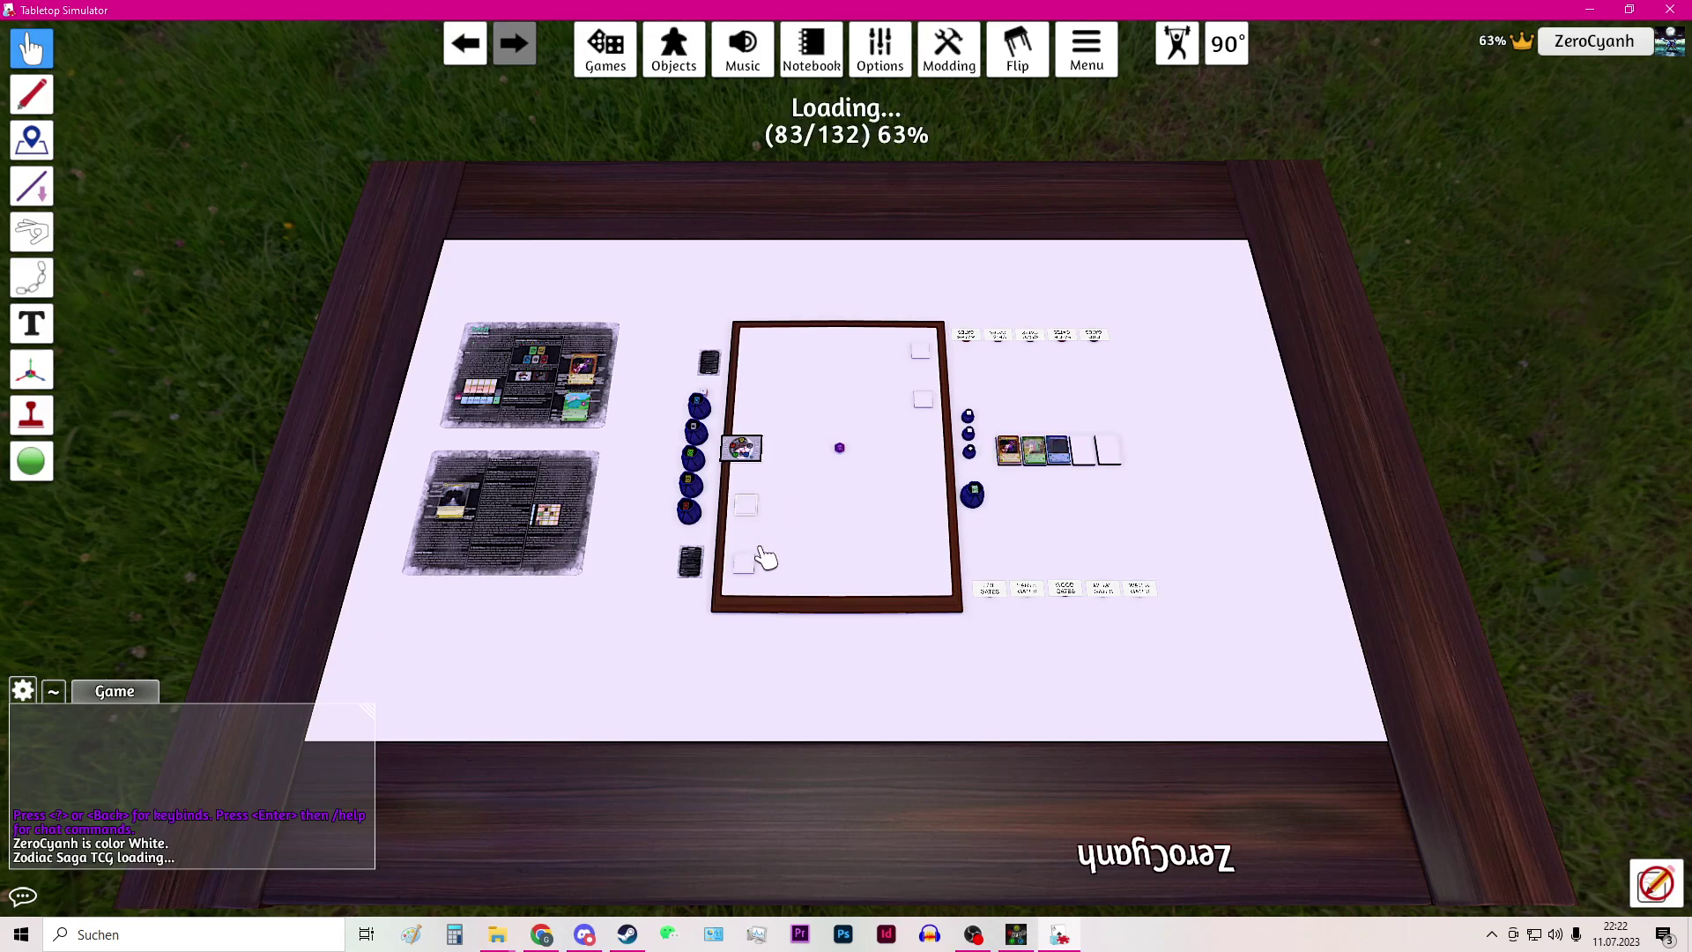
{"action": "scroll", "coordinate": [767, 557], "scroll_direction": "up", "scroll_amount": 5}
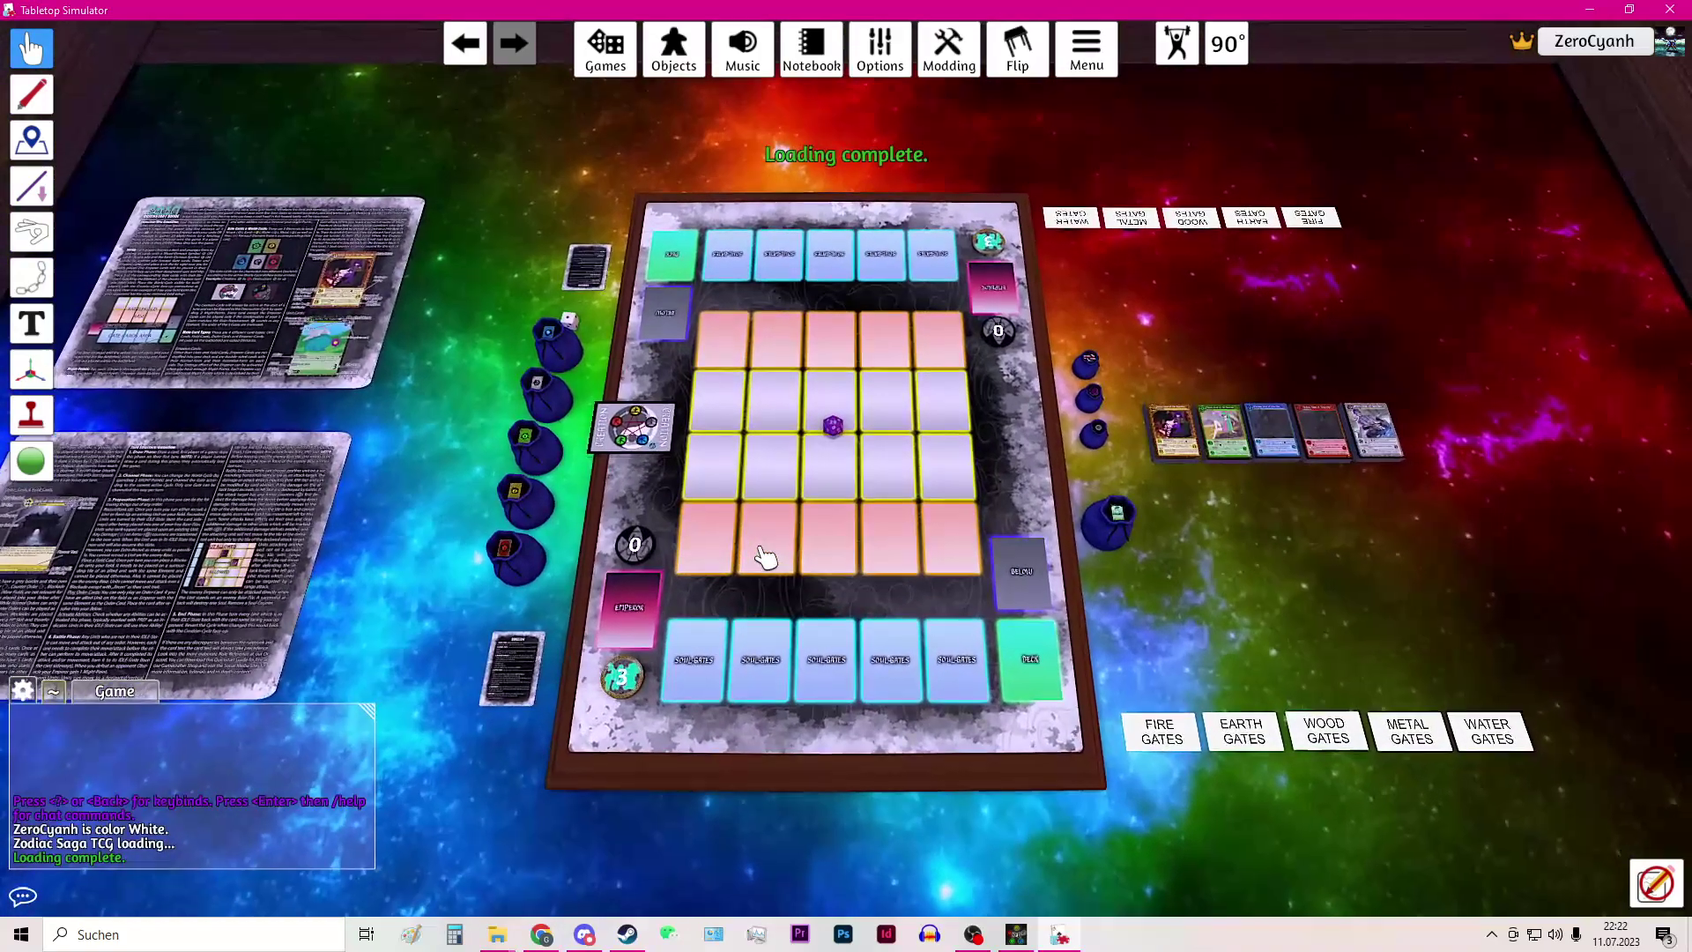
Step: Spawn Earth Deck Test 4 from Saved Objects > SoulGates Ranked Decks onto the board's lower-middle slot
{"action": "left_click", "coordinate": [675, 77]}
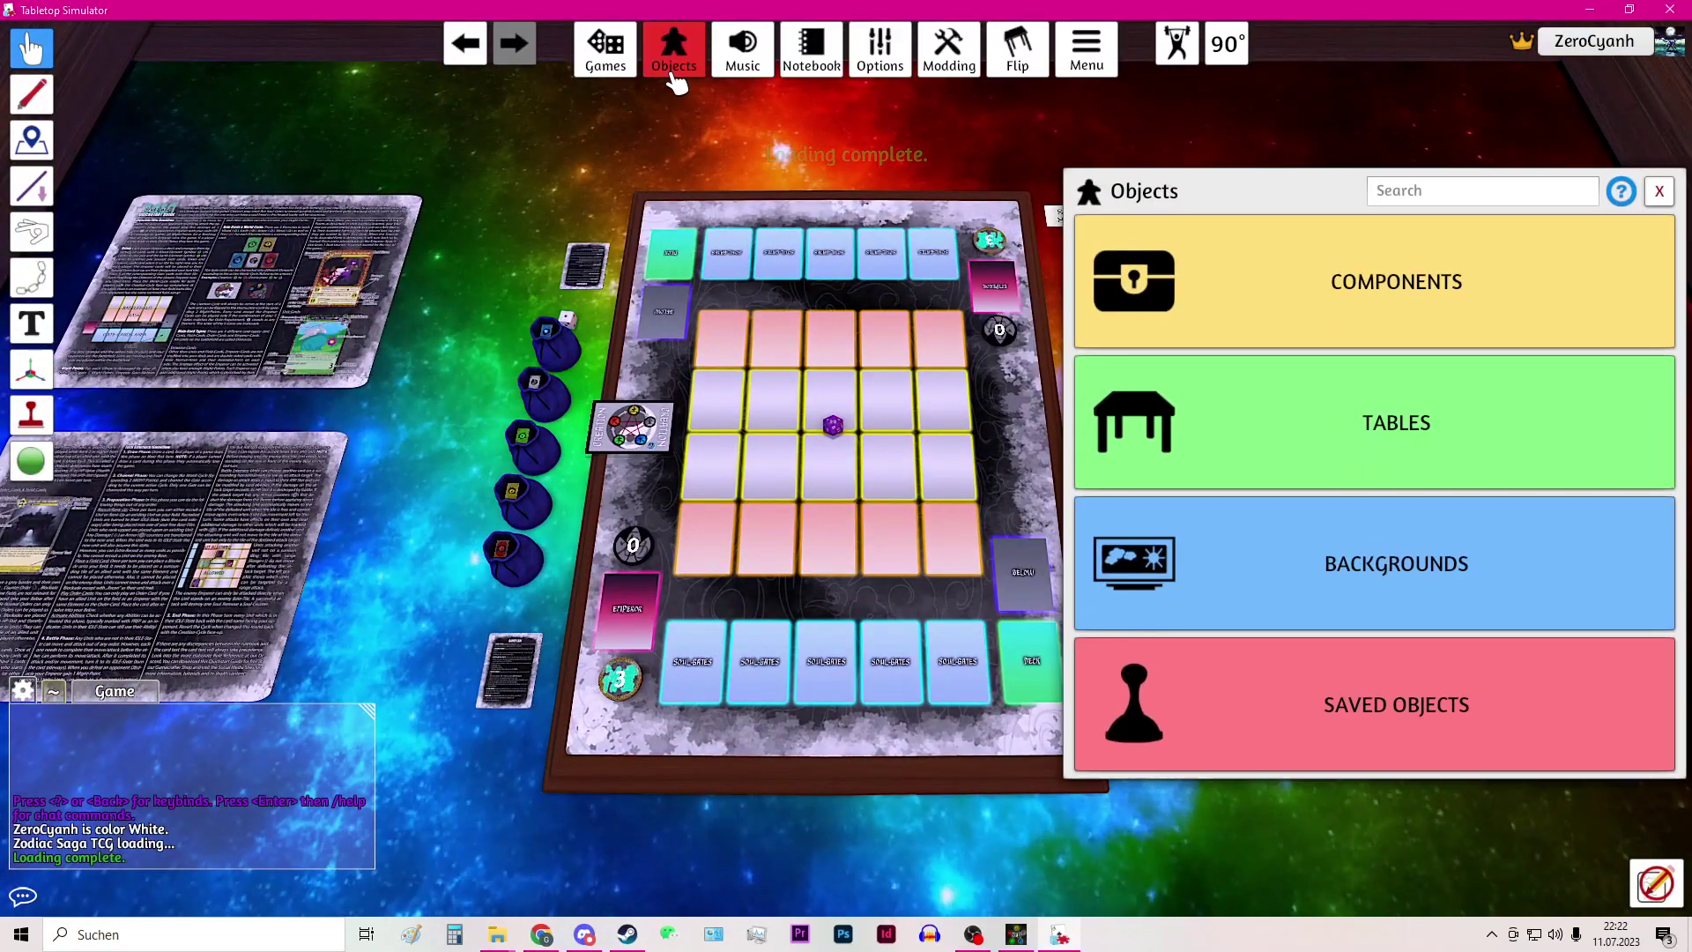
{"action": "left_click", "coordinate": [1396, 756]}
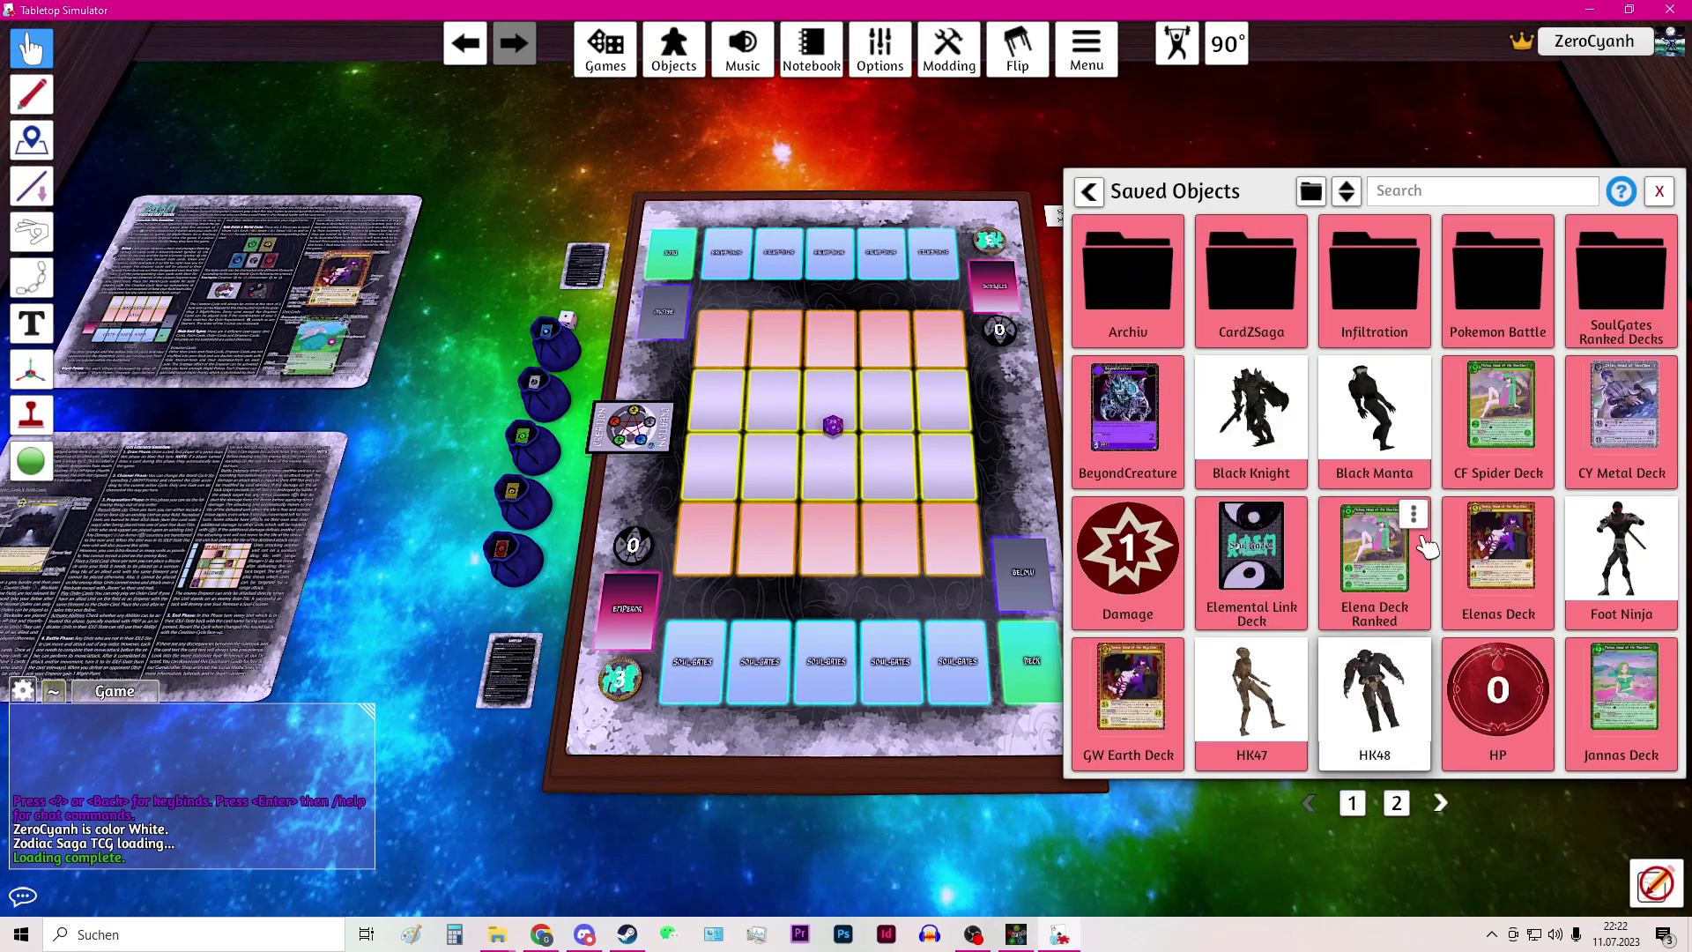
{"action": "left_click", "coordinate": [1599, 304]}
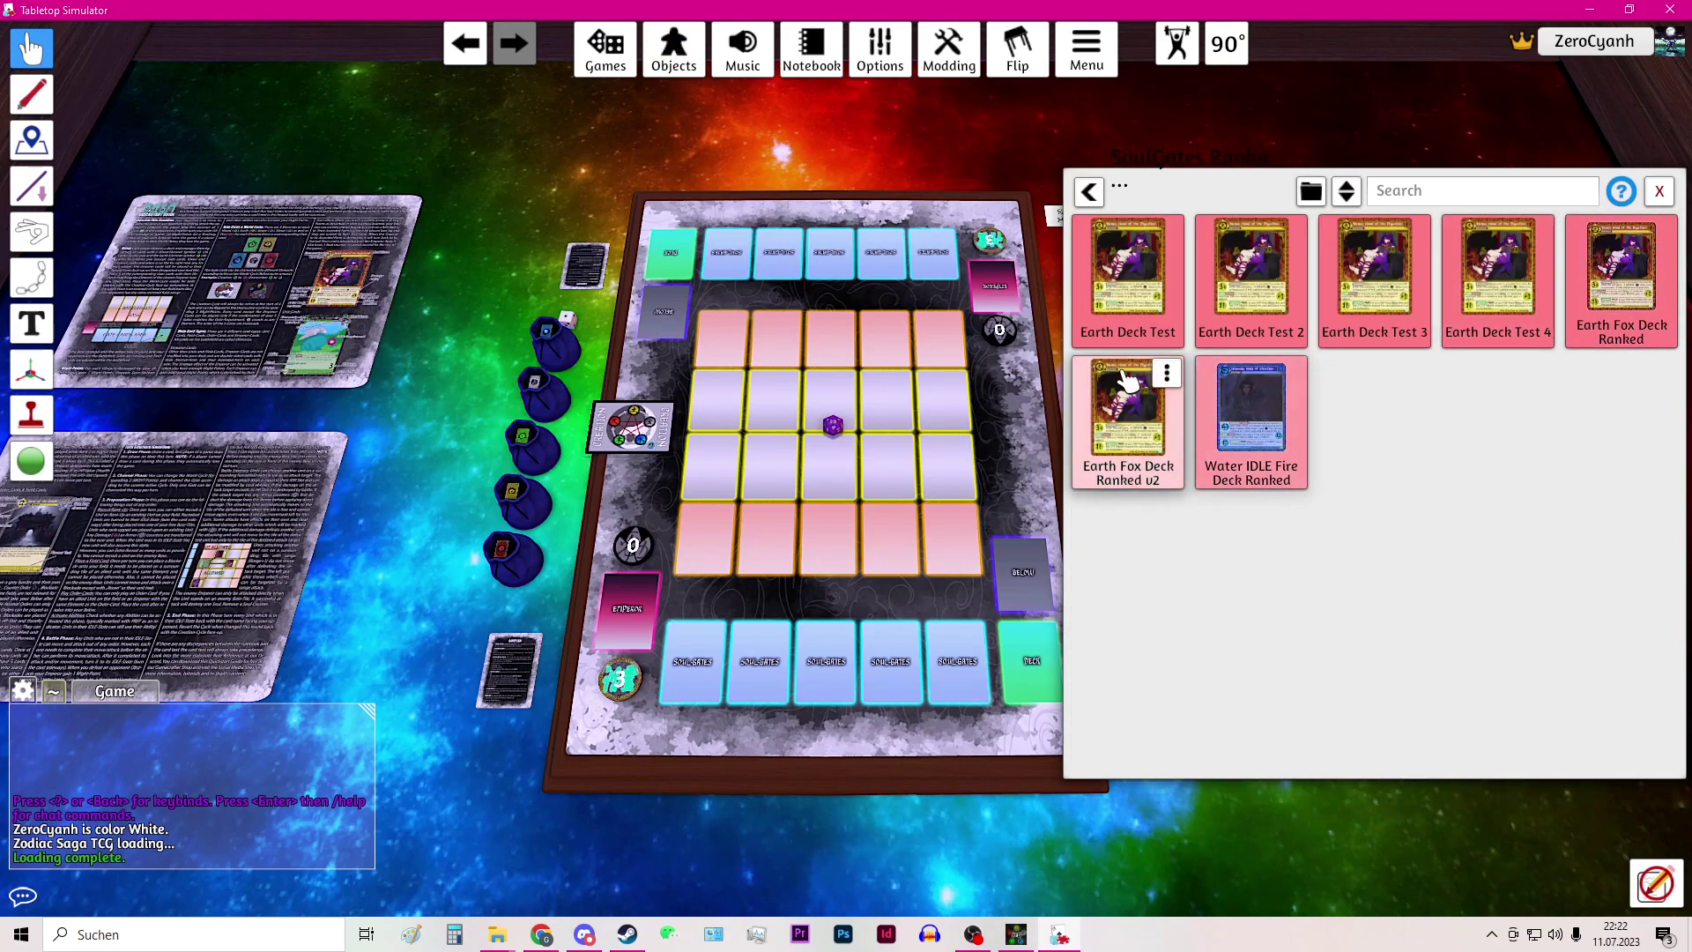
{"action": "left_click", "coordinate": [1498, 339]}
{"action": "left_click_drag", "start_coordinate": [1508, 300], "coordinate": [828, 533]}
{"action": "left_click", "coordinate": [1617, 227]}
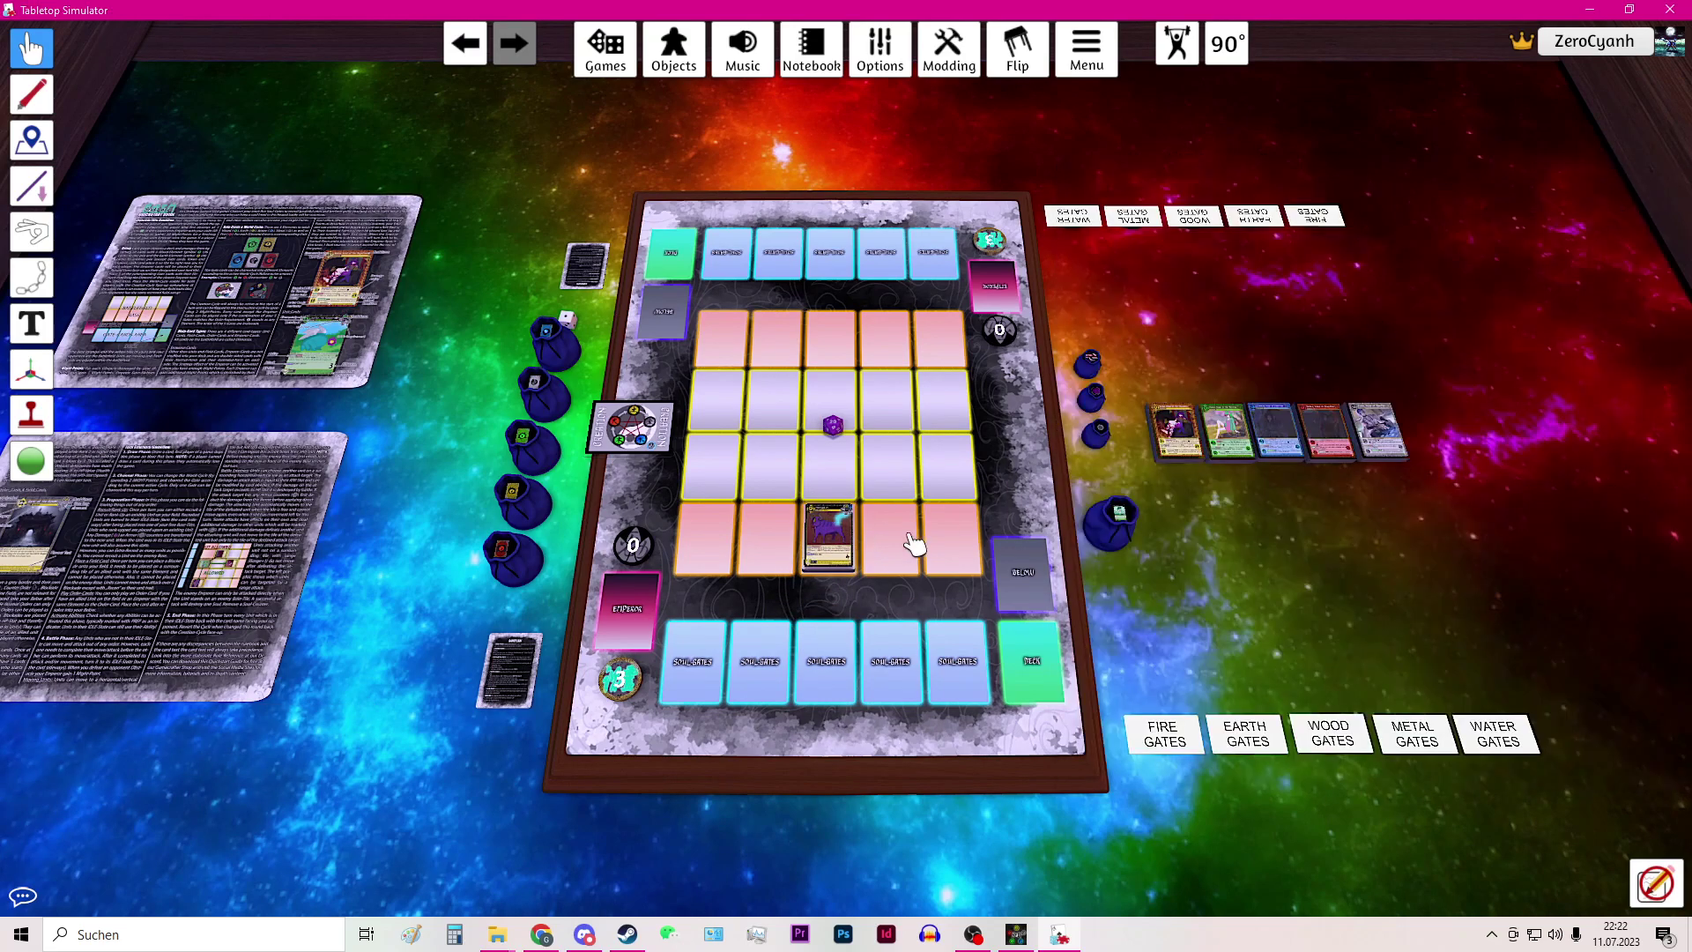
Step: Search the placed deck to look through its 41 cards
{"action": "scroll", "coordinate": [833, 542], "scroll_direction": "up", "scroll_amount": 3}
{"action": "right_click", "coordinate": [824, 554]}
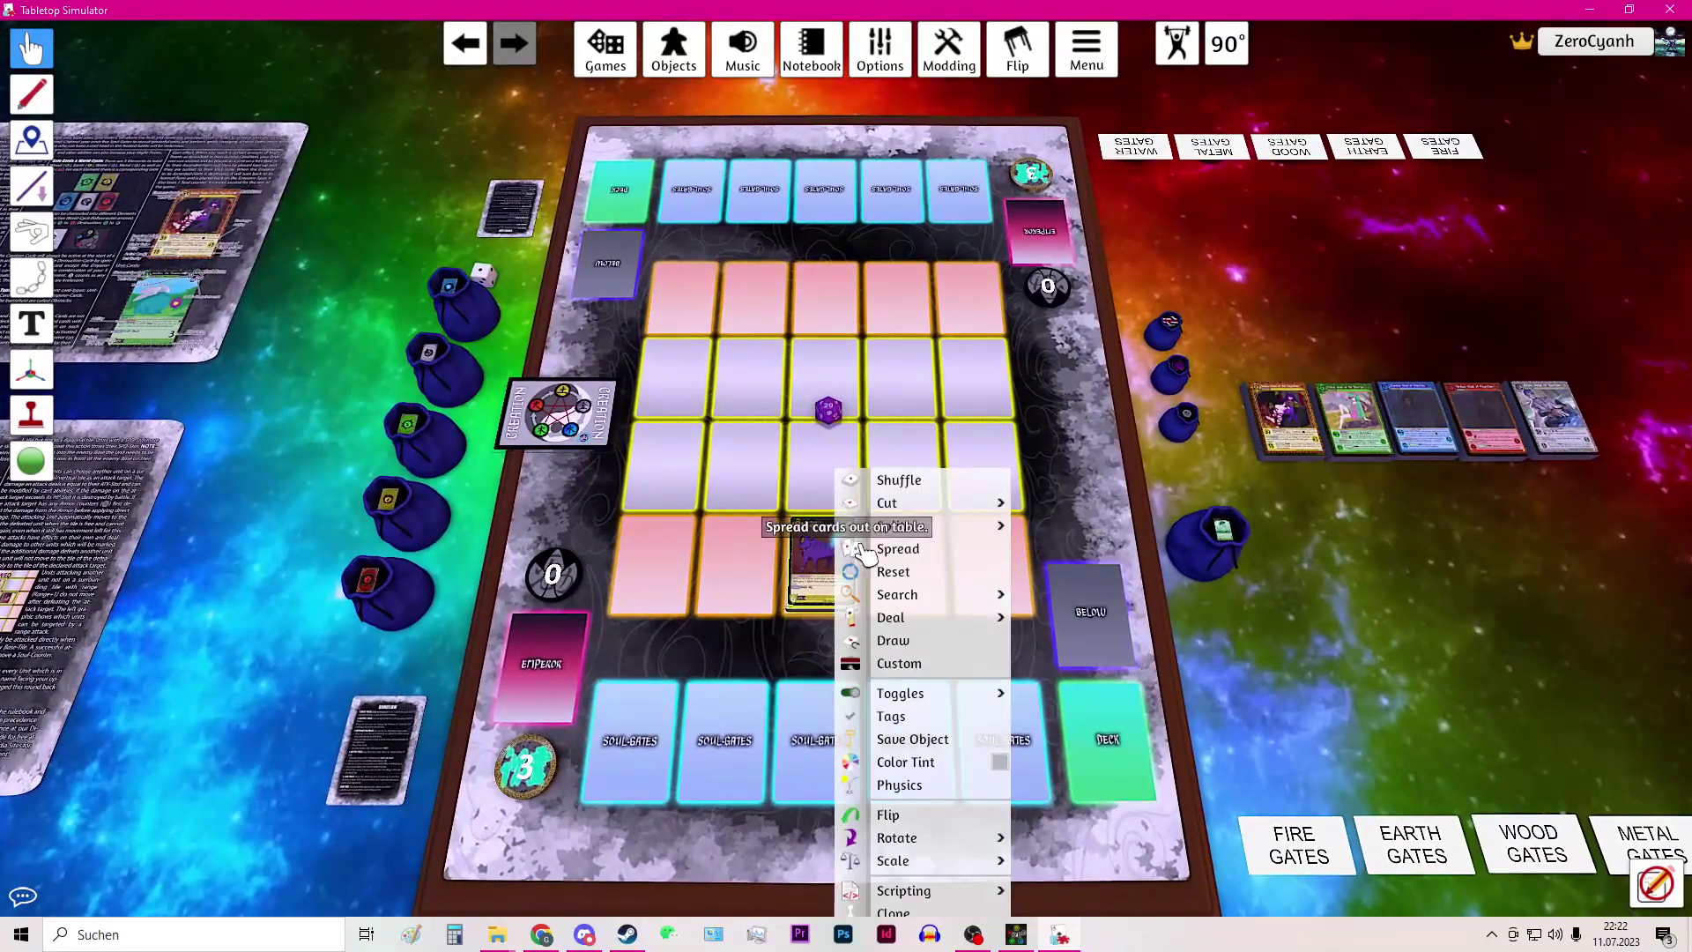
{"action": "left_click", "coordinate": [933, 597]}
{"action": "scroll", "coordinate": [1512, 326], "scroll_direction": "down", "scroll_amount": 5}
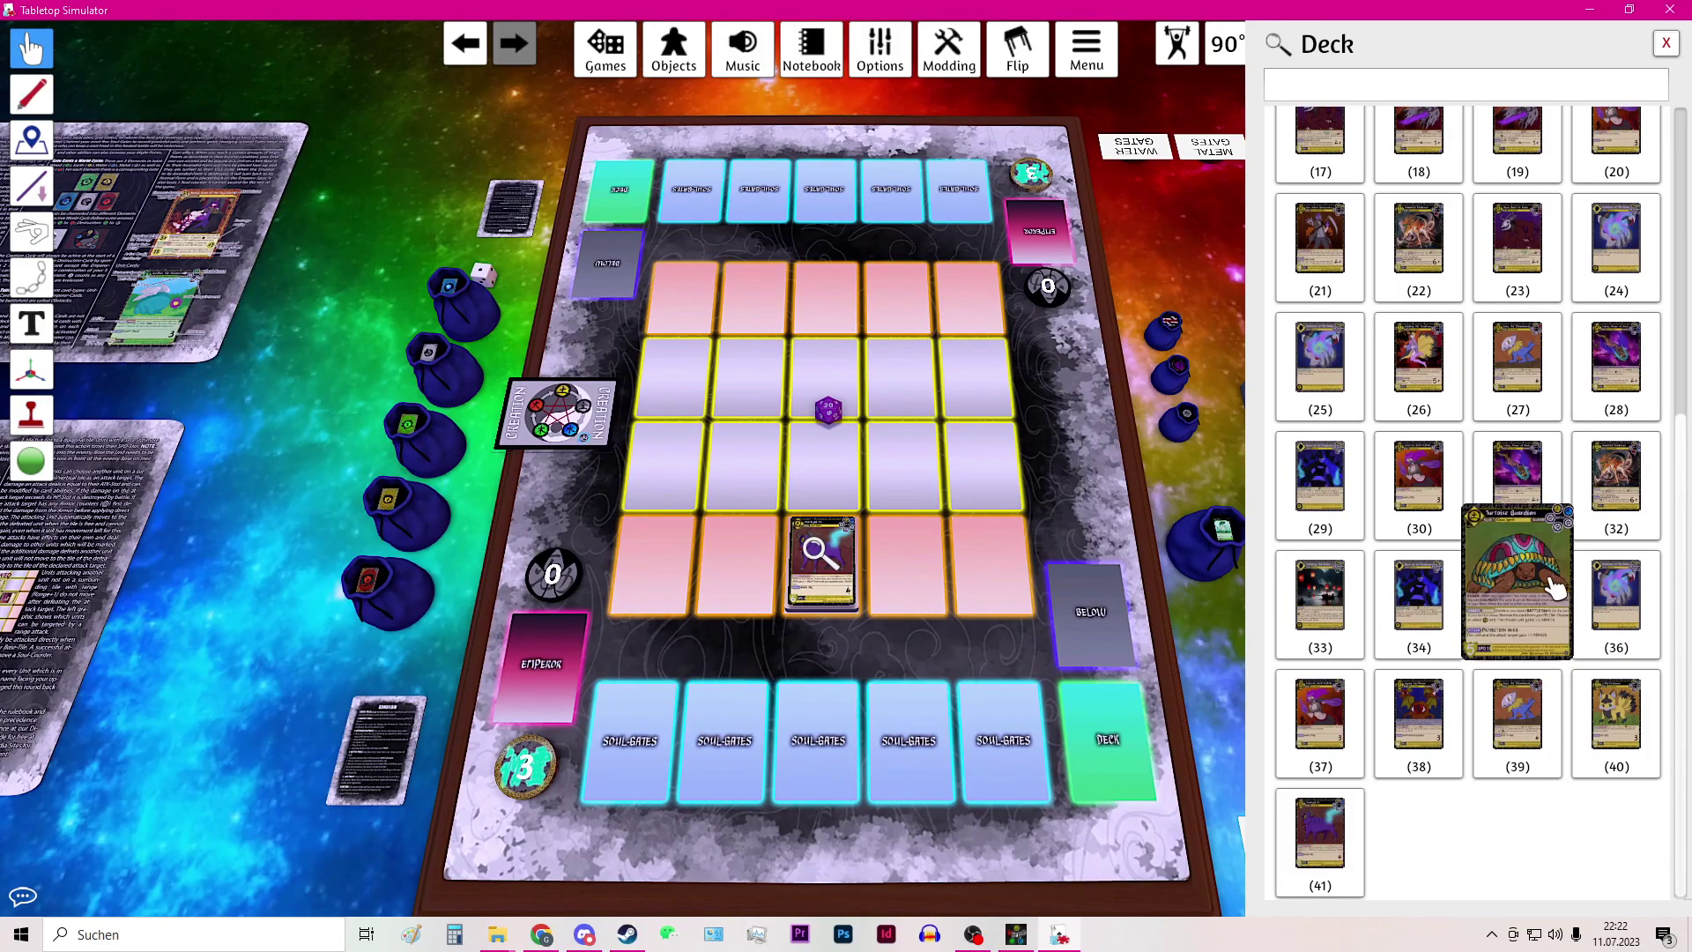
{"action": "scroll", "coordinate": [1551, 586], "scroll_direction": "up", "scroll_amount": 5}
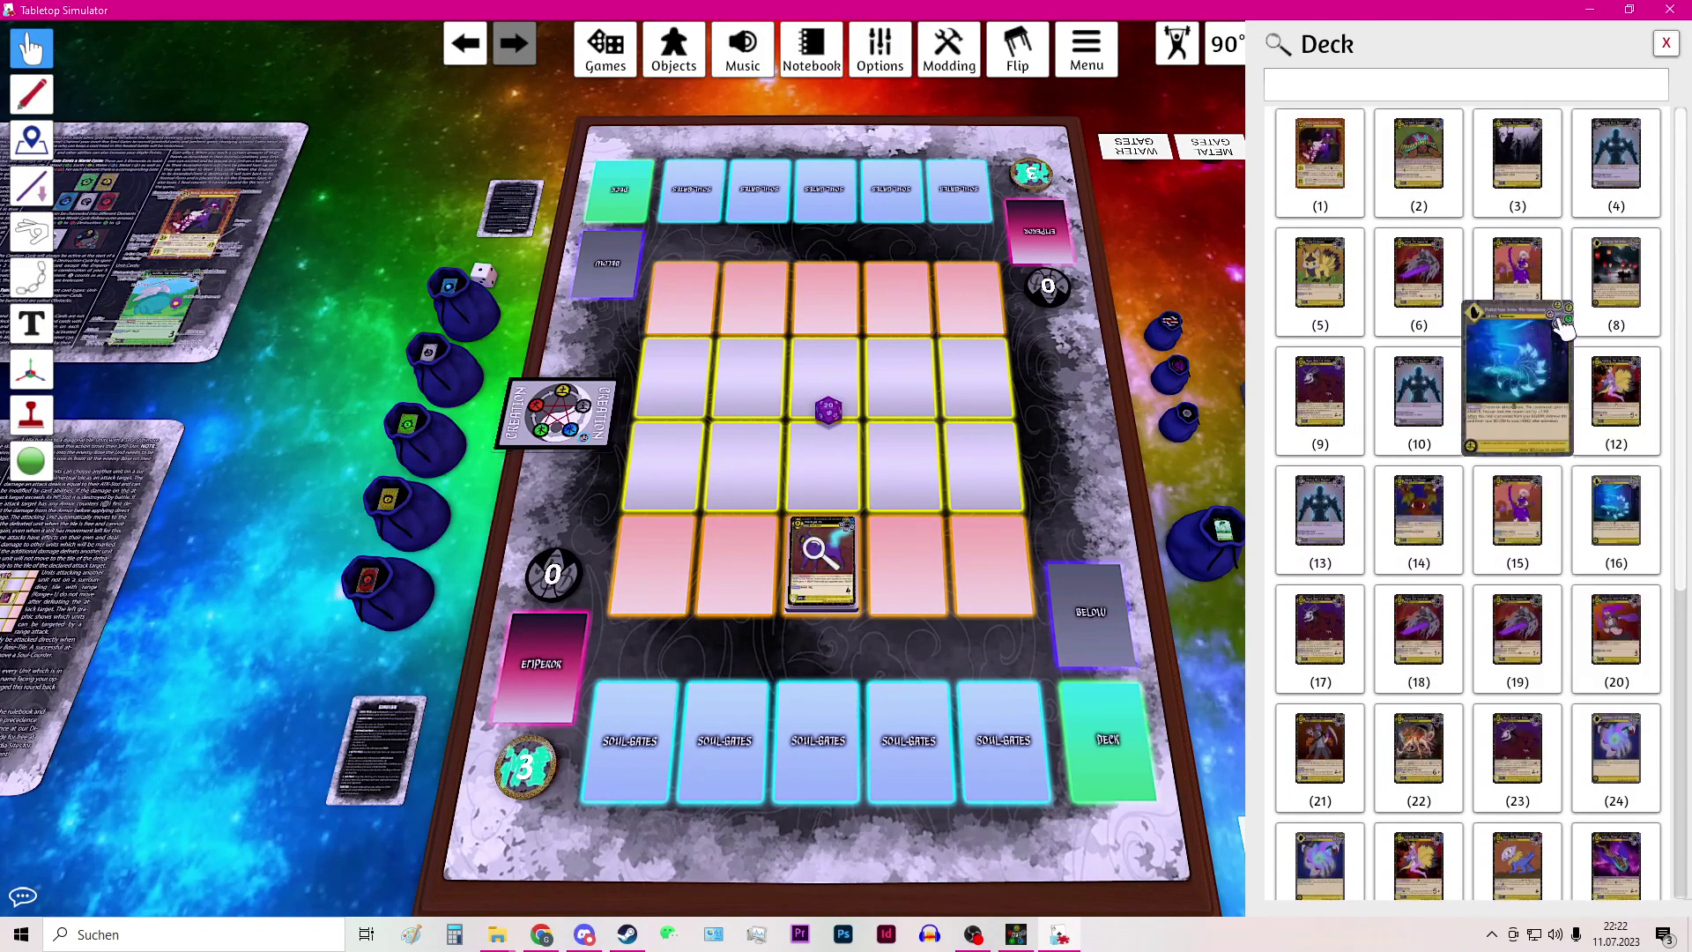
{"action": "left_click", "coordinate": [1665, 46]}
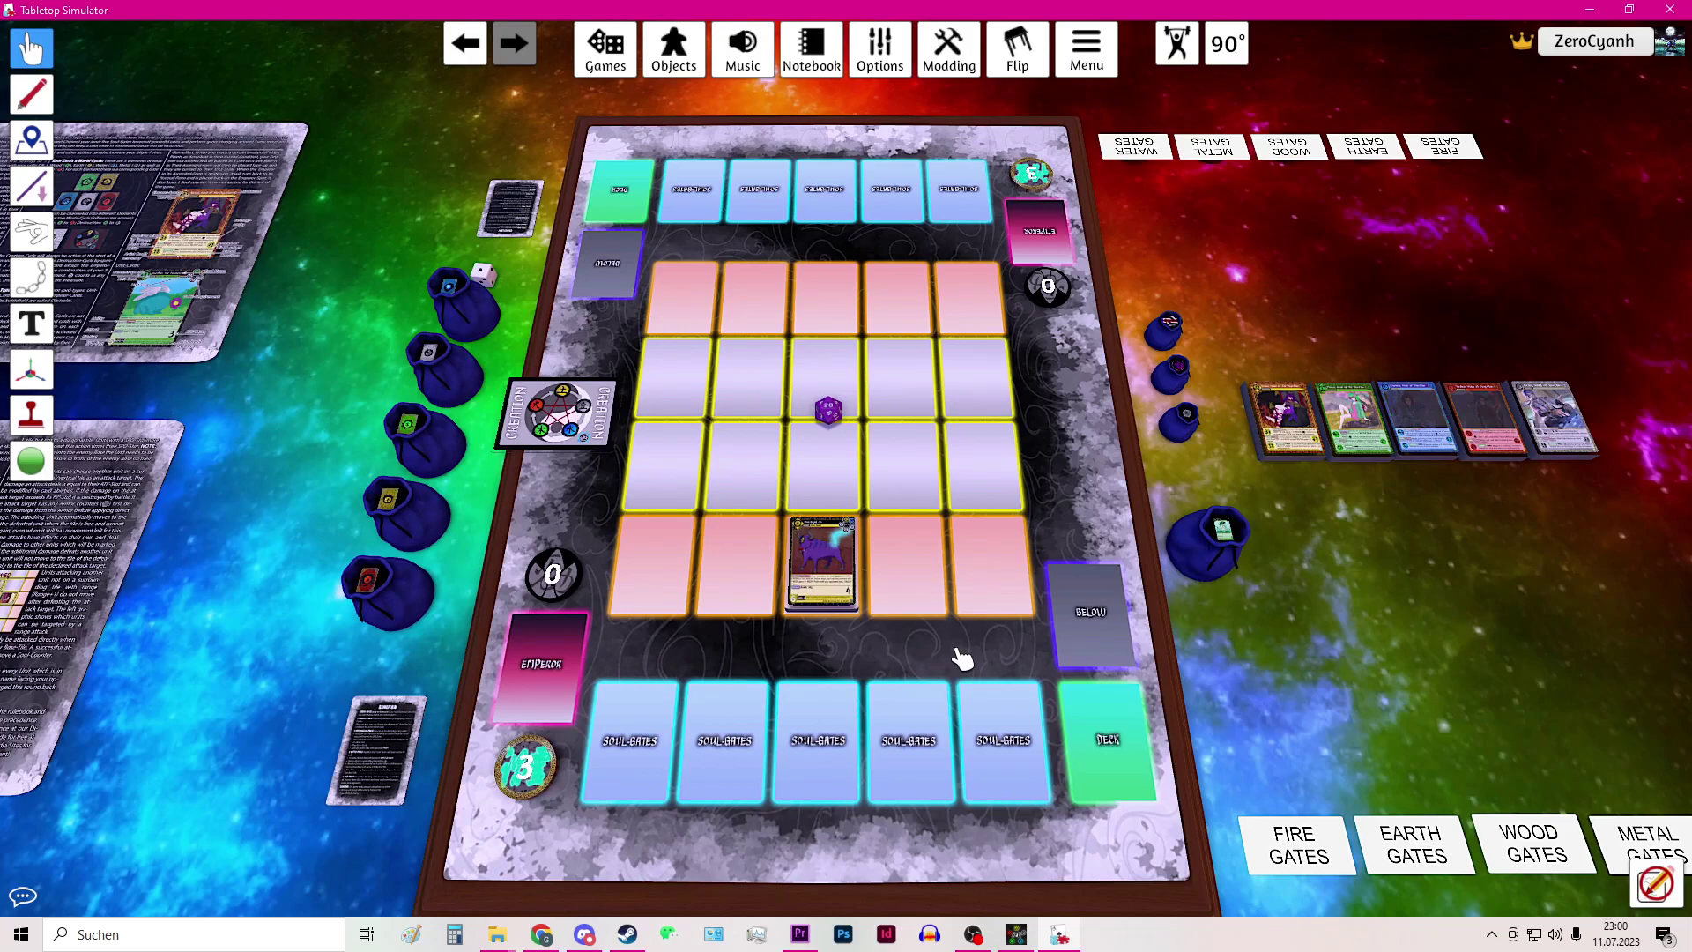
Step: Back in Deck Creator, reset the deck to empty (Emperor 0/1, Deck 0/50)
{"action": "left_click", "coordinate": [1016, 934]}
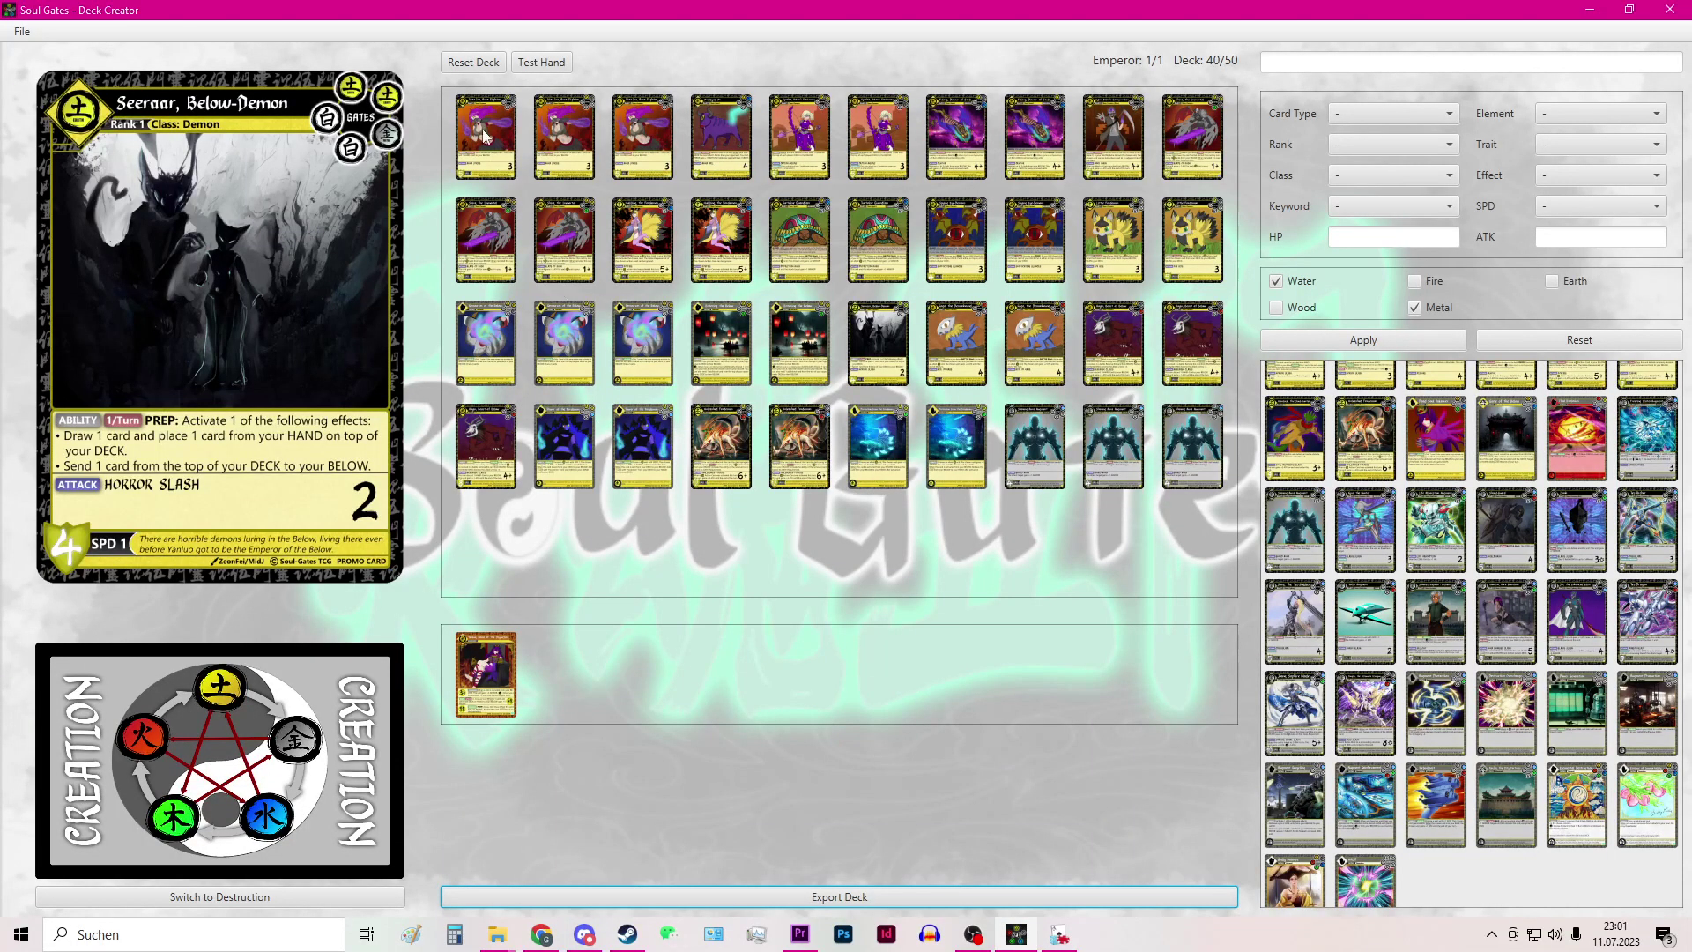
{"action": "left_click", "coordinate": [469, 69]}
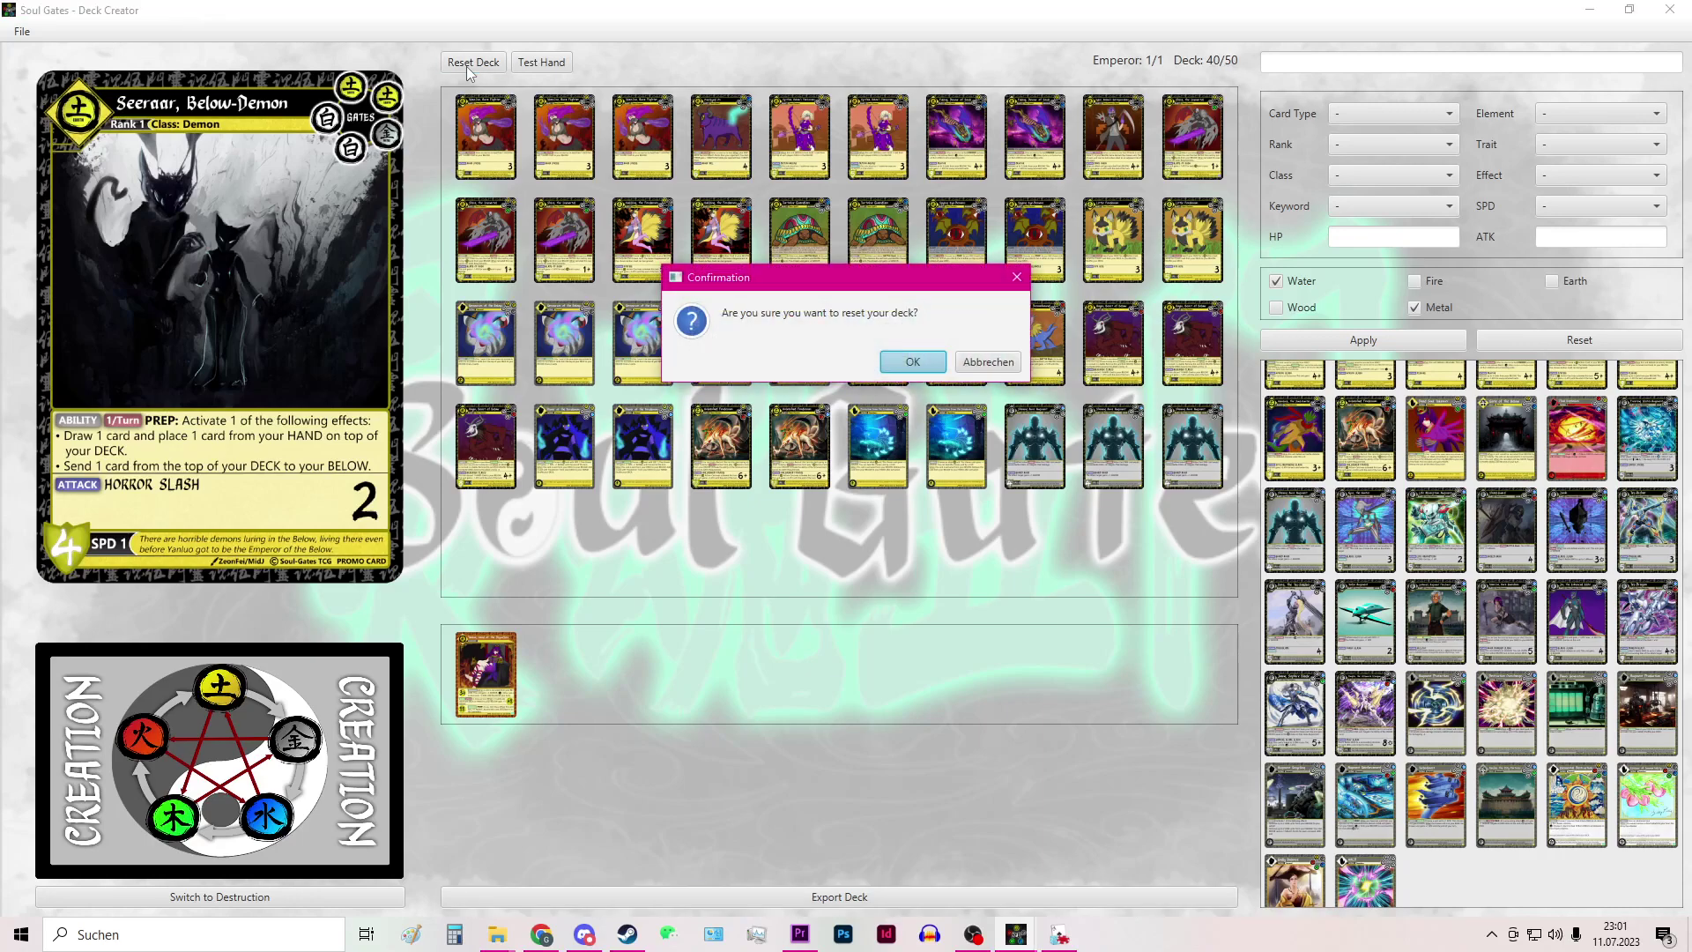
{"action": "left_click", "coordinate": [923, 356]}
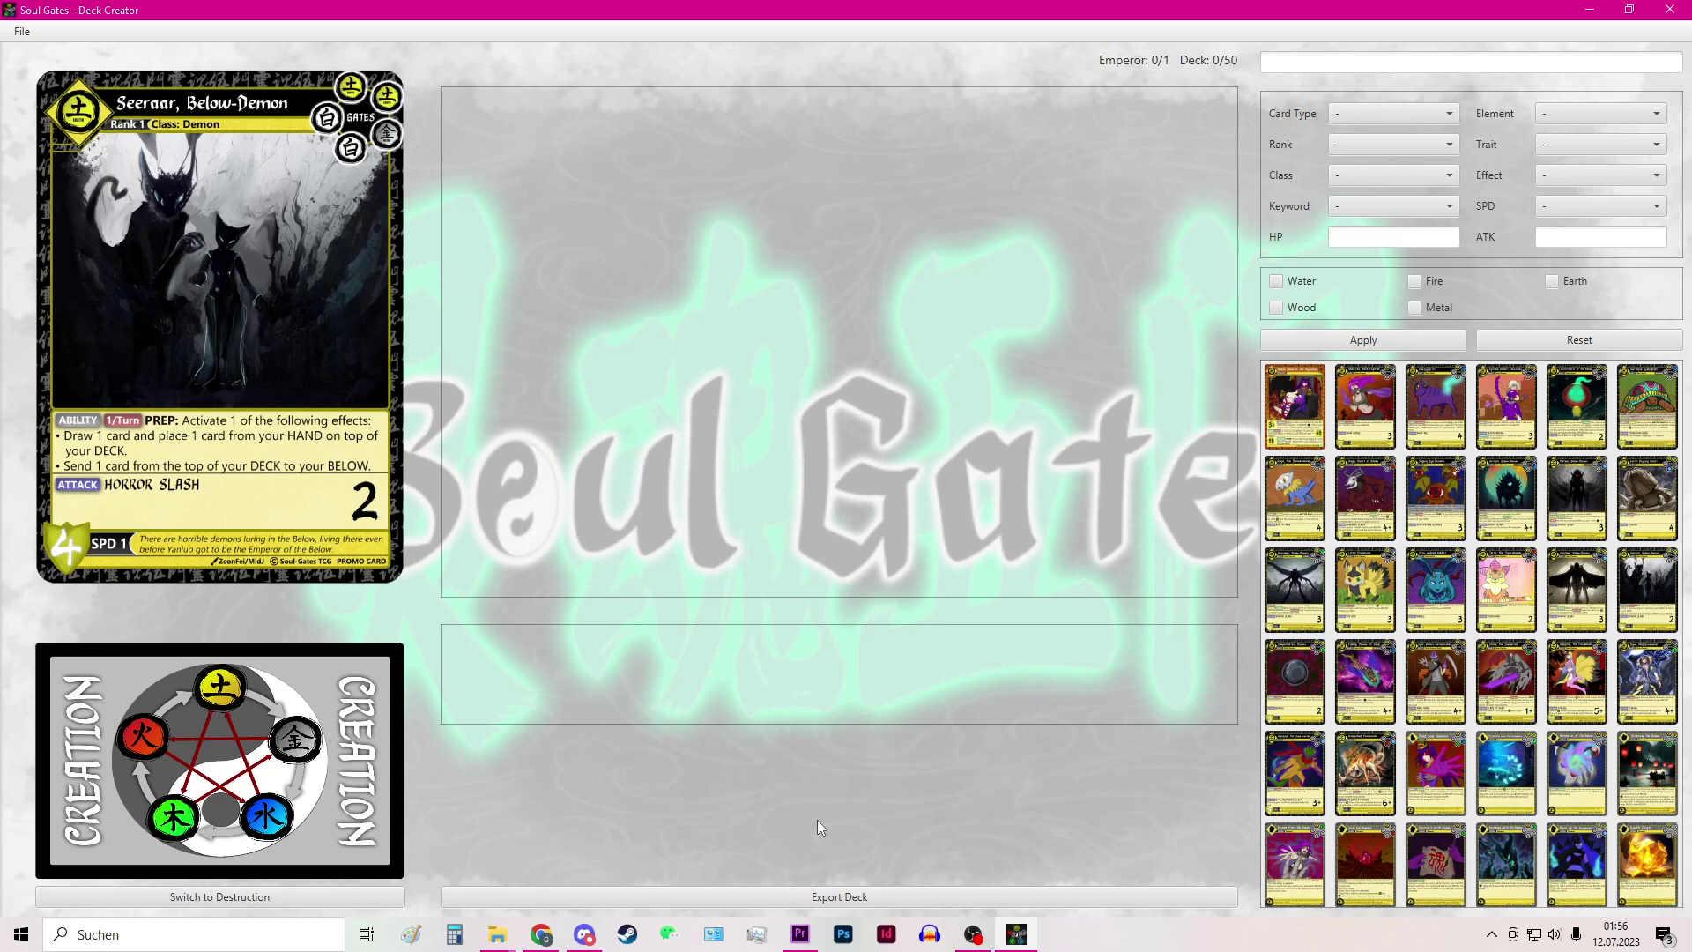
Step: Import Earth Deck Test 4 from the SoulGates Ranked Decks folder, restoring the Emperor and 40 cards
{"action": "left_click", "coordinate": [18, 35]}
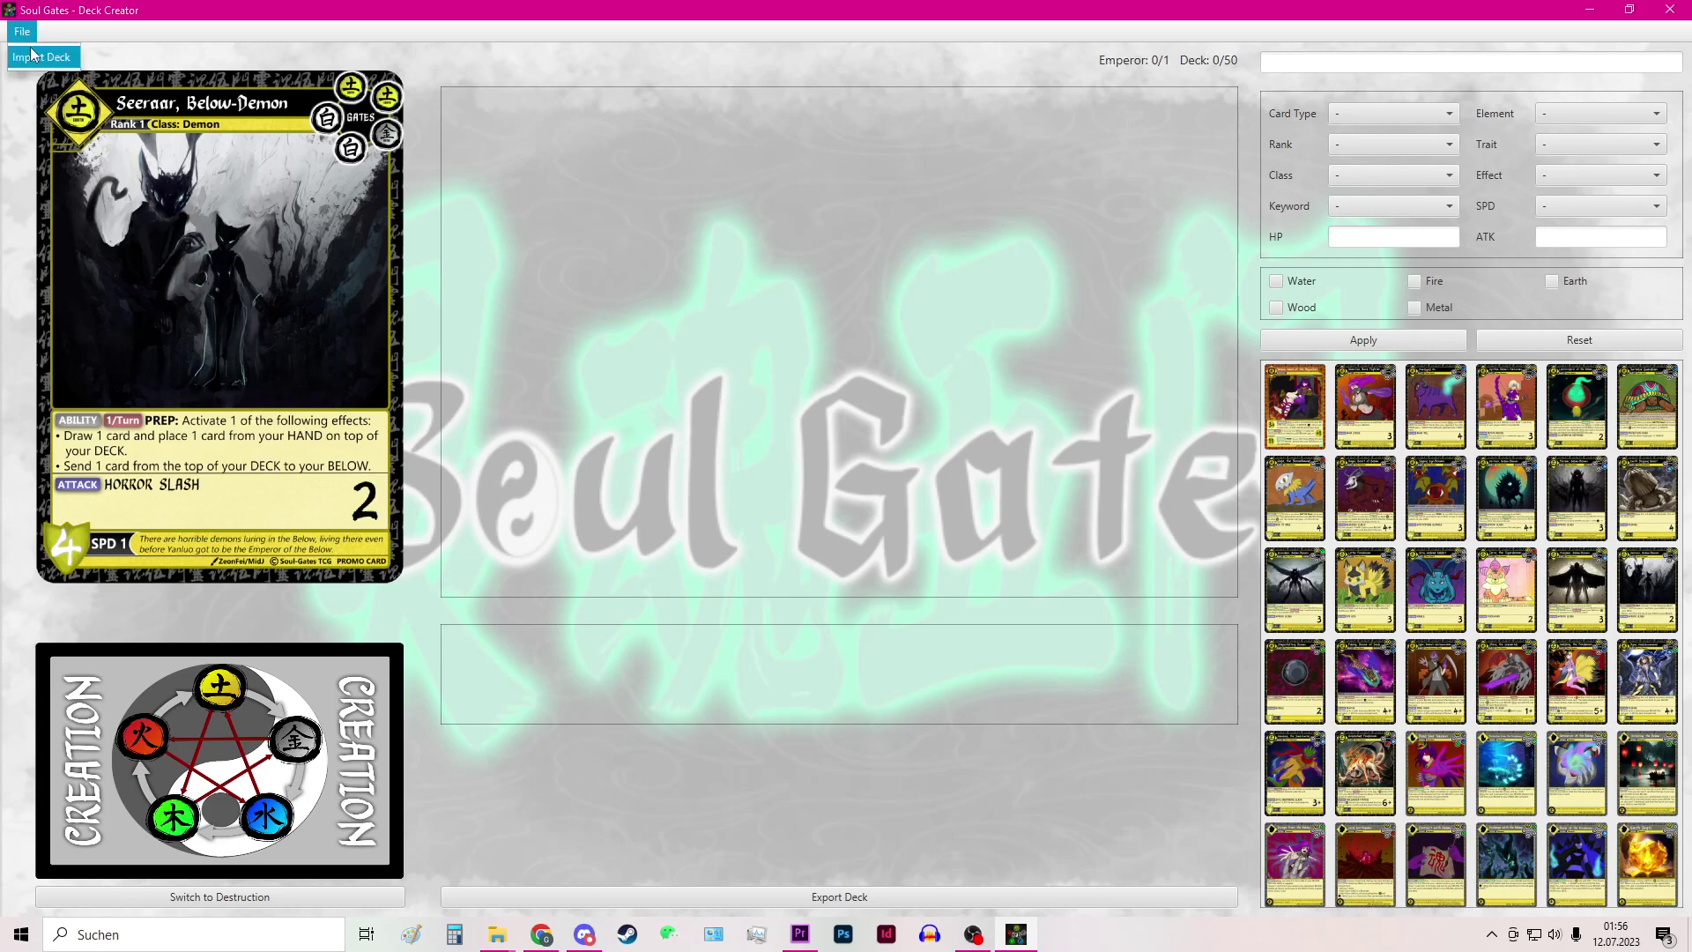
{"action": "left_click", "coordinate": [40, 58]}
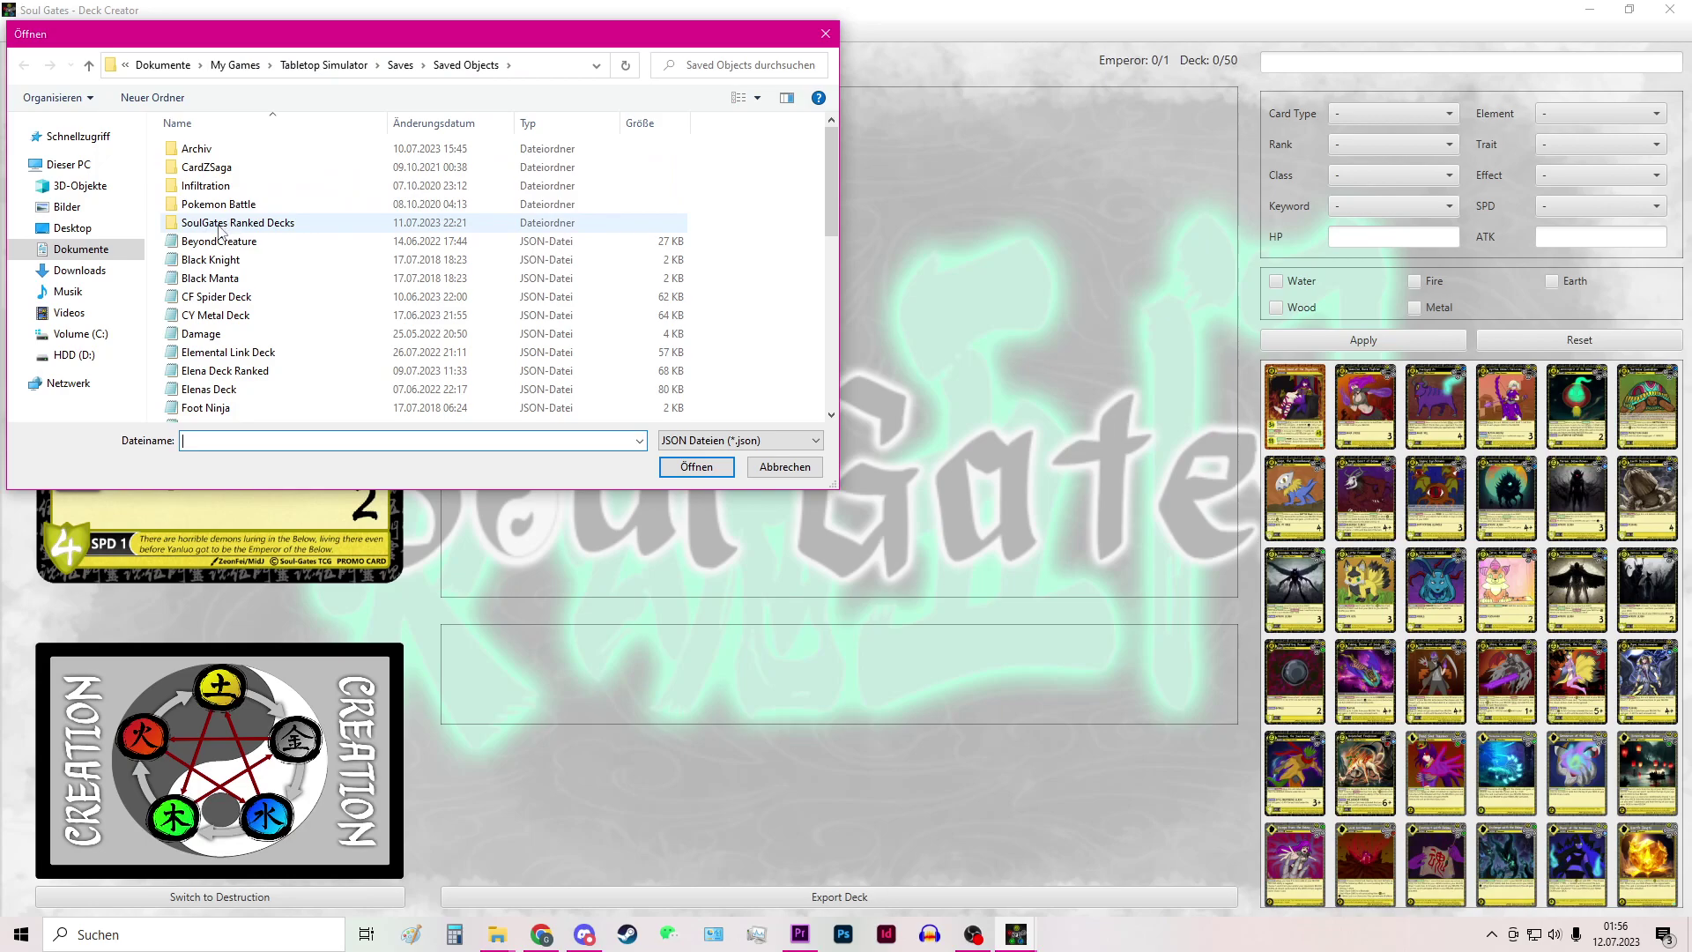
{"action": "double_click", "coordinate": [273, 222]}
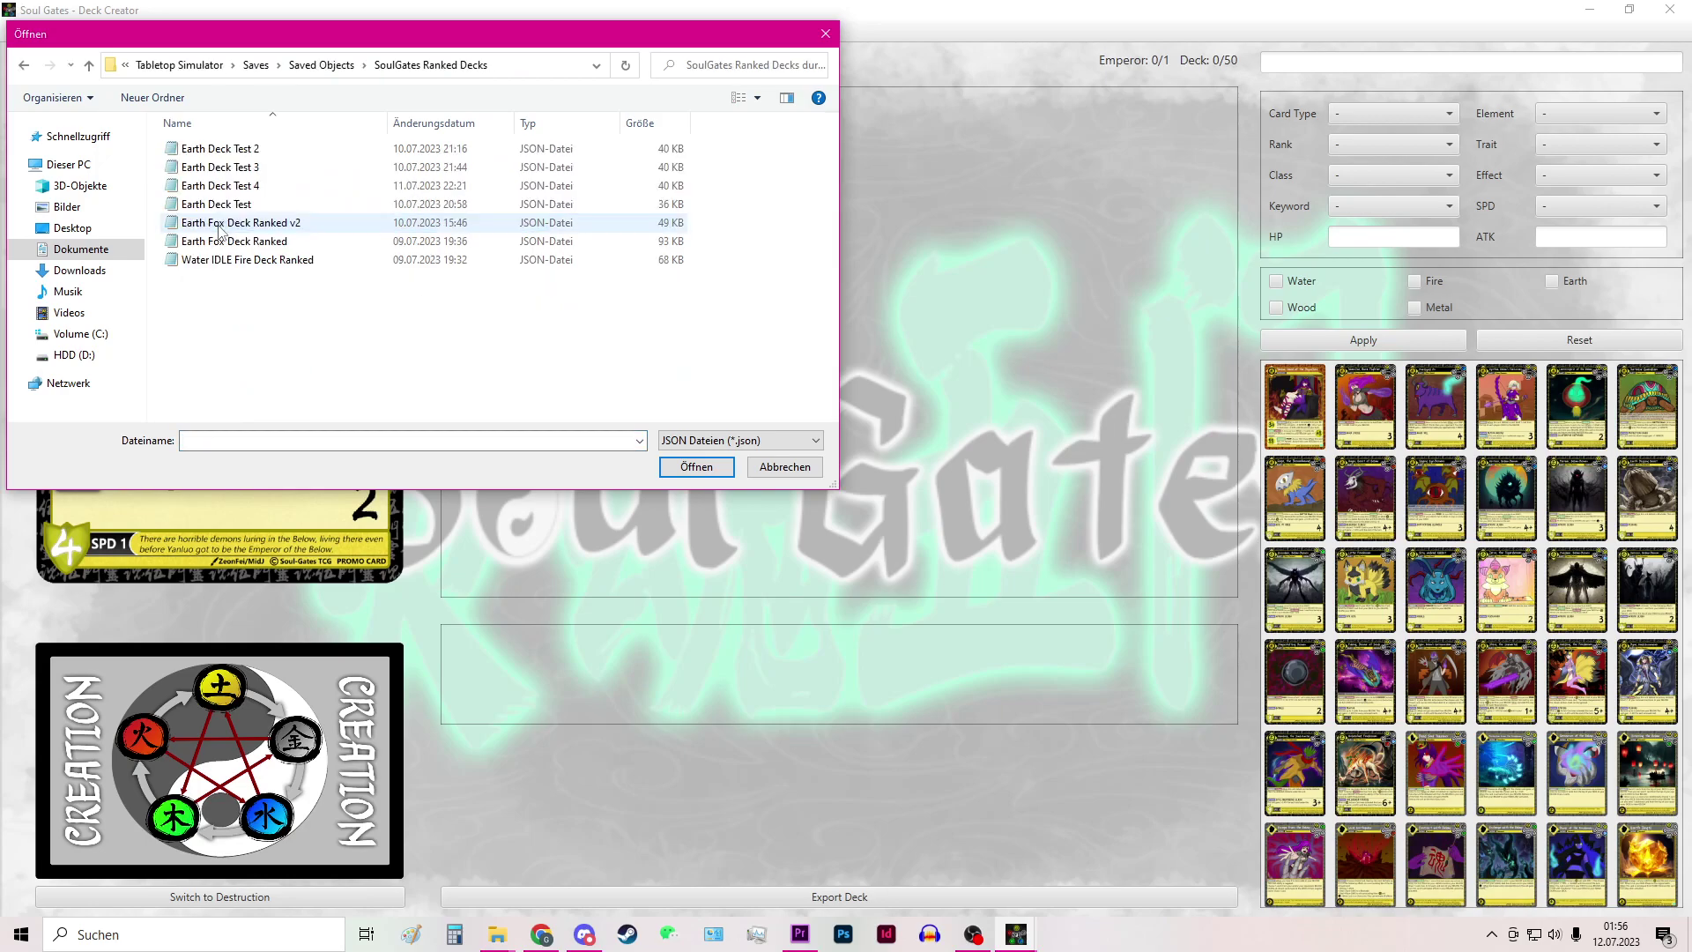
{"action": "double_click", "coordinate": [272, 186]}
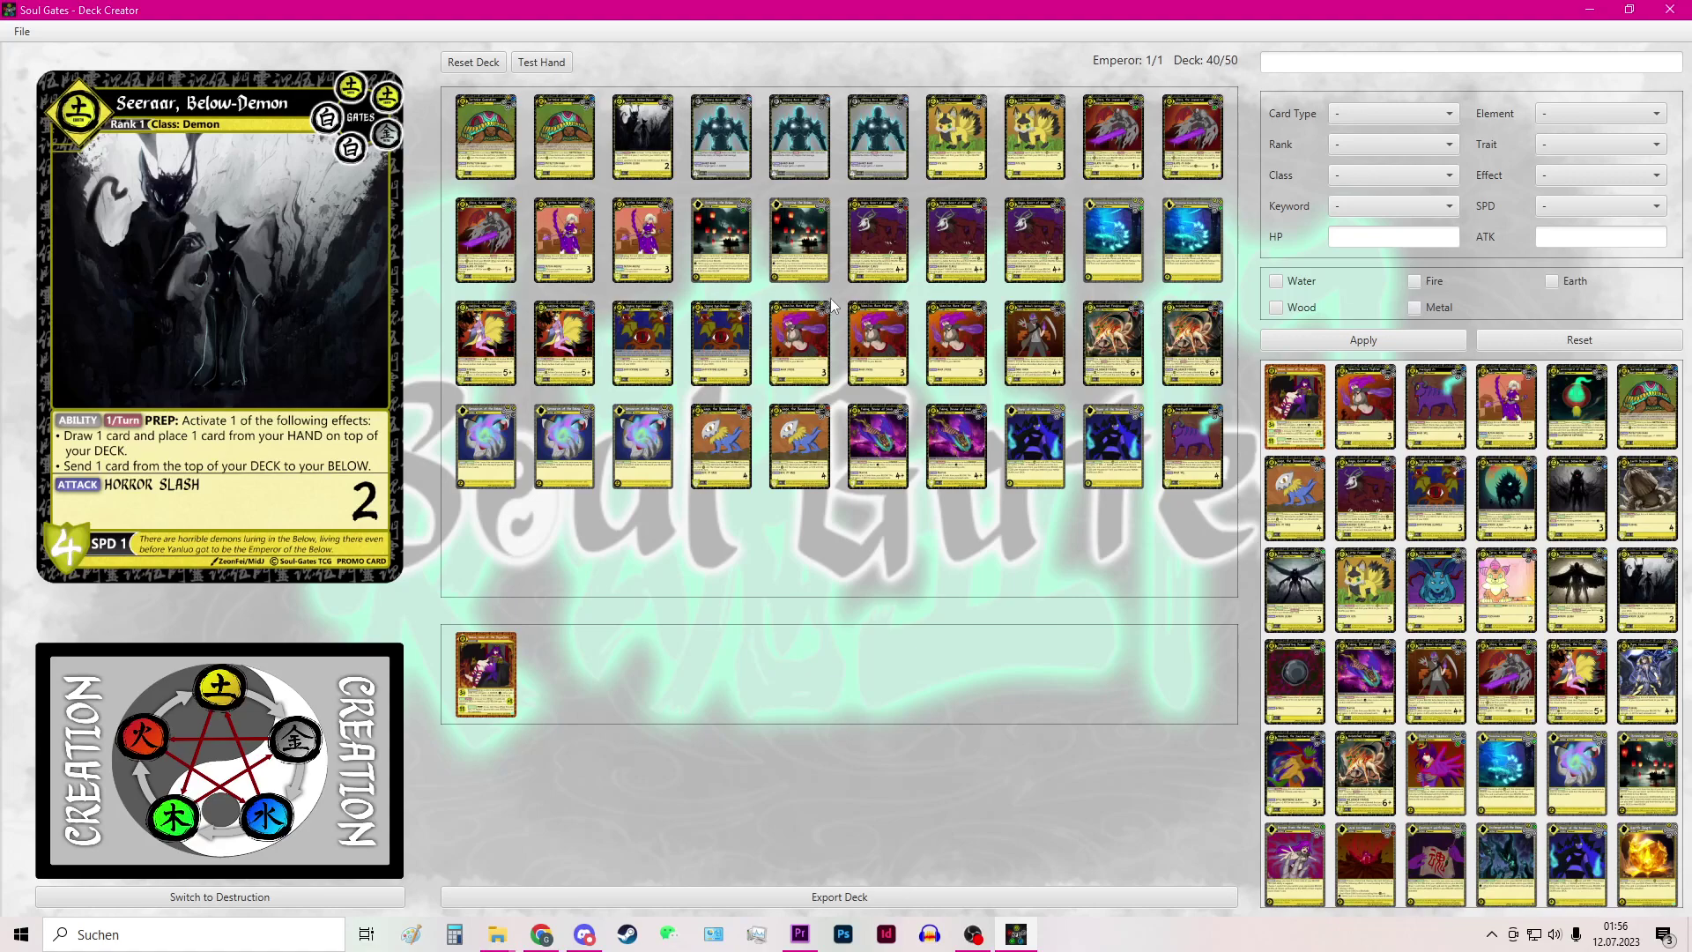
Step: Replace one Turtoise Guardian with Roga, the Demonhound, keeping the deck at 40/50
{"action": "left_click", "coordinate": [582, 169]}
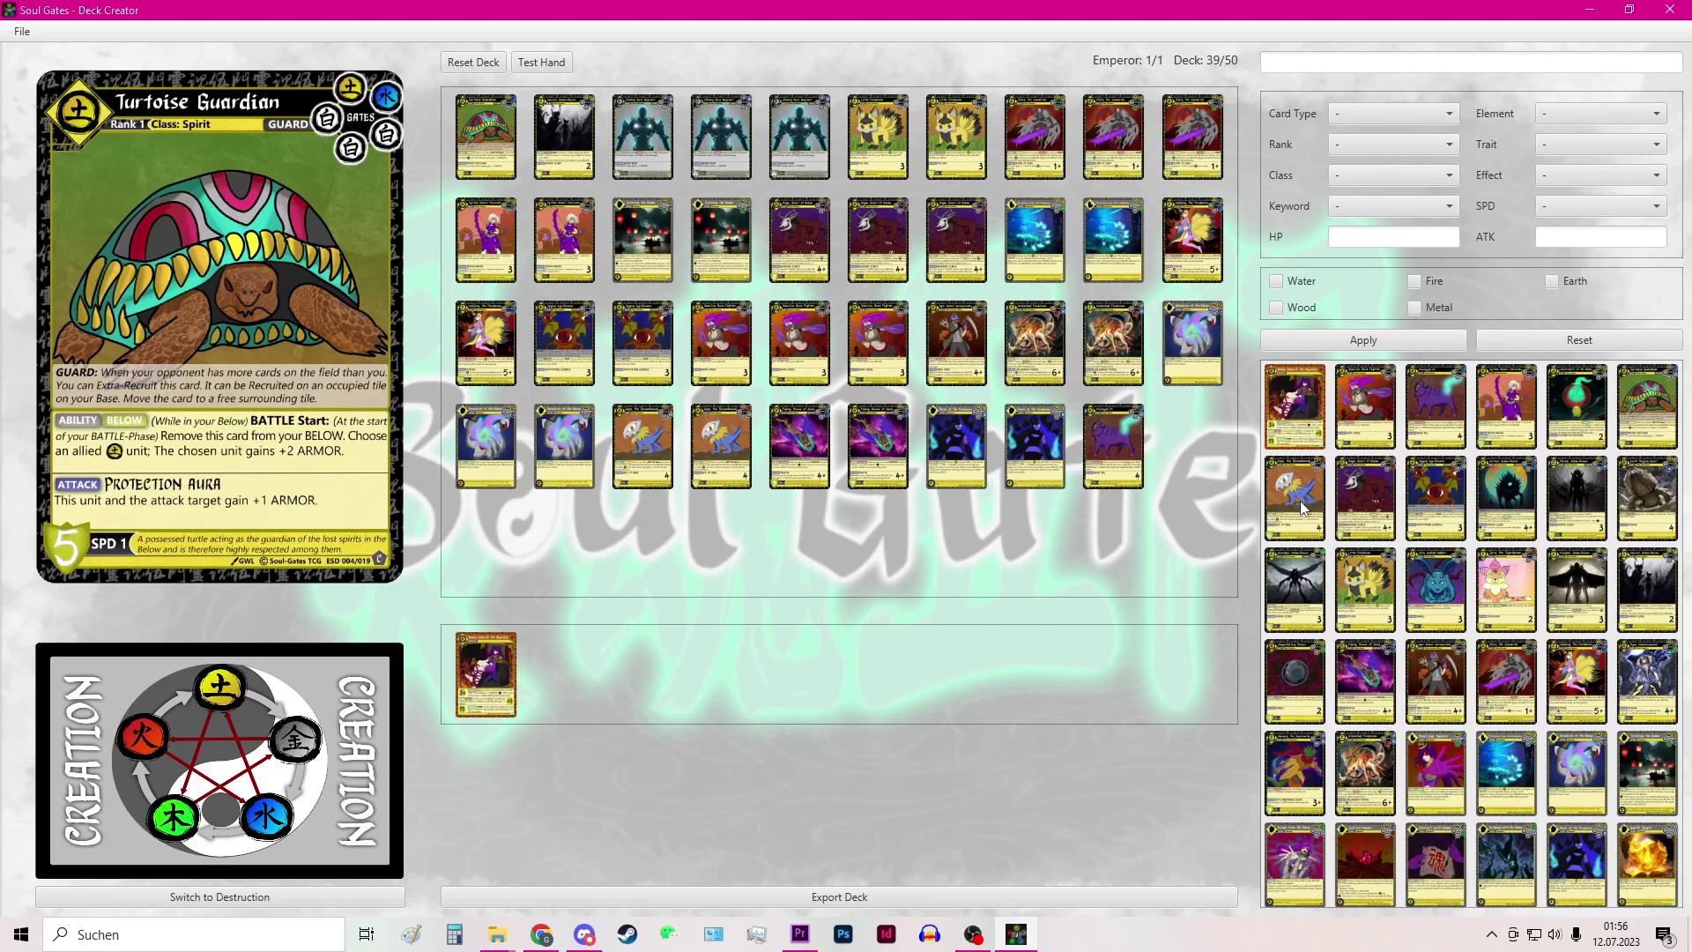
{"action": "left_click", "coordinate": [1301, 506]}
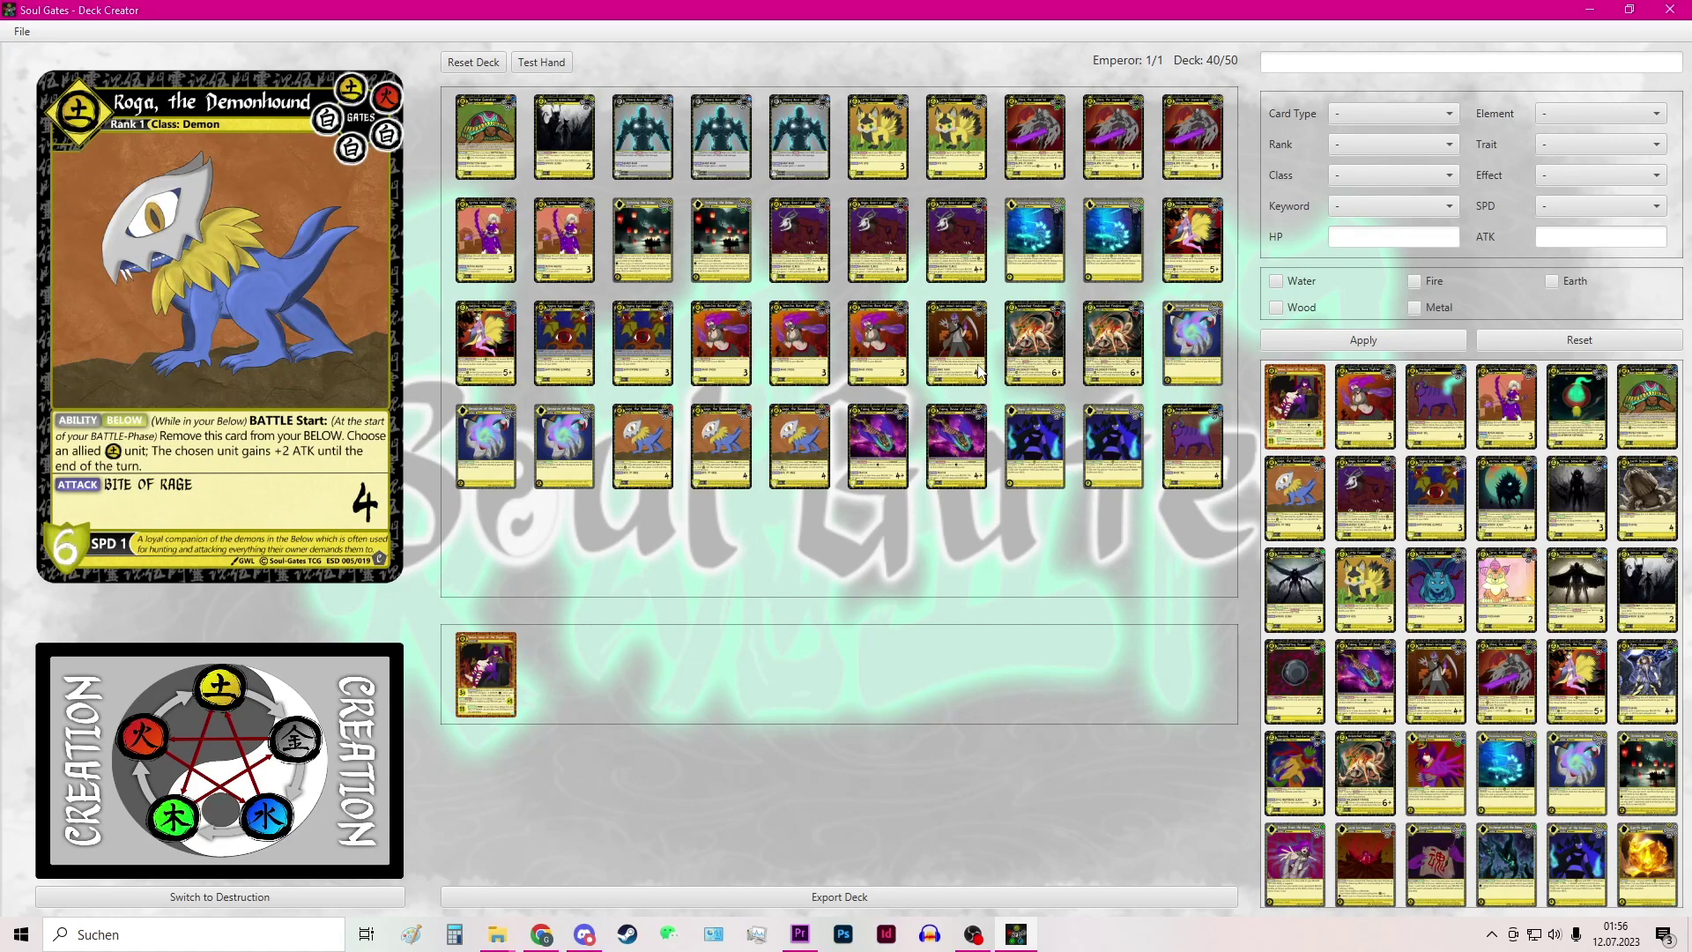